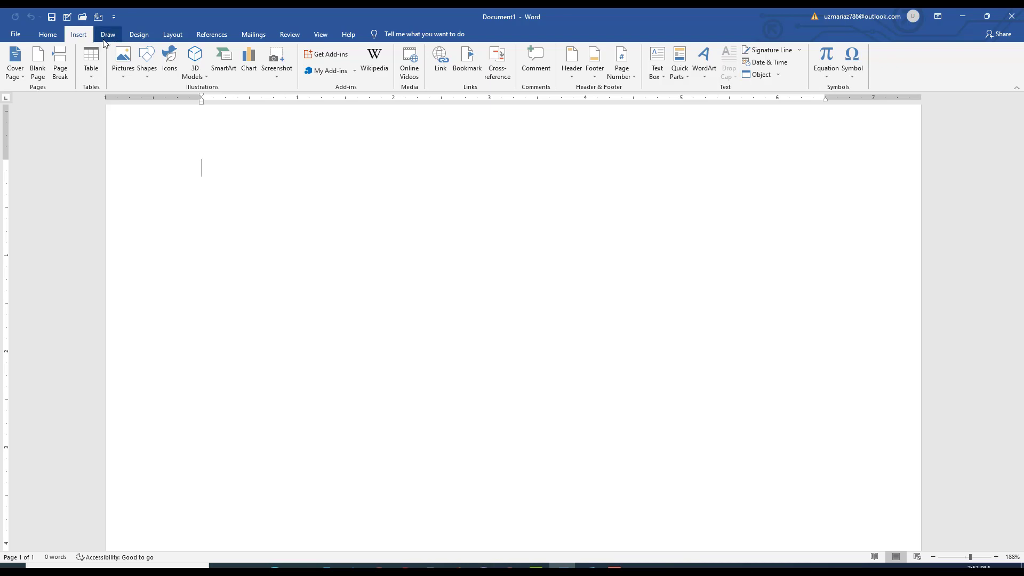
pyautogui.click(108, 35)
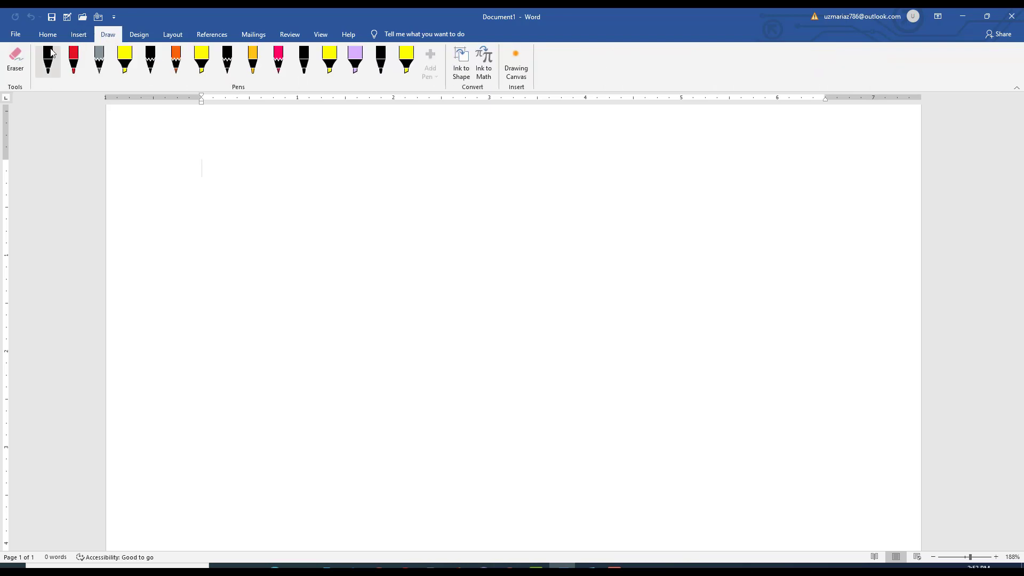
pyautogui.click(138, 34)
pyautogui.click(109, 36)
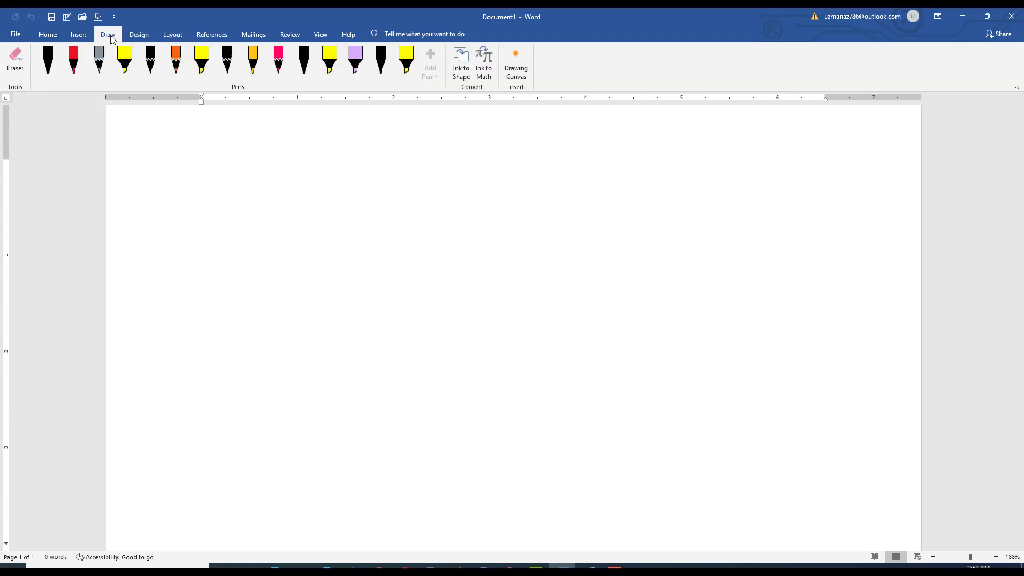
pyautogui.click(172, 35)
pyautogui.click(213, 35)
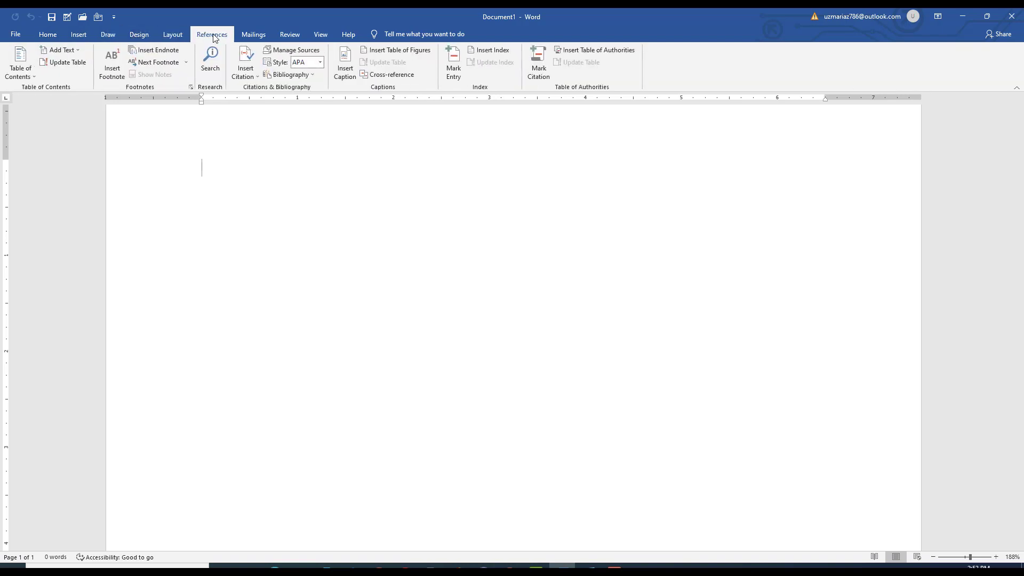
pyautogui.click(254, 34)
pyautogui.click(314, 35)
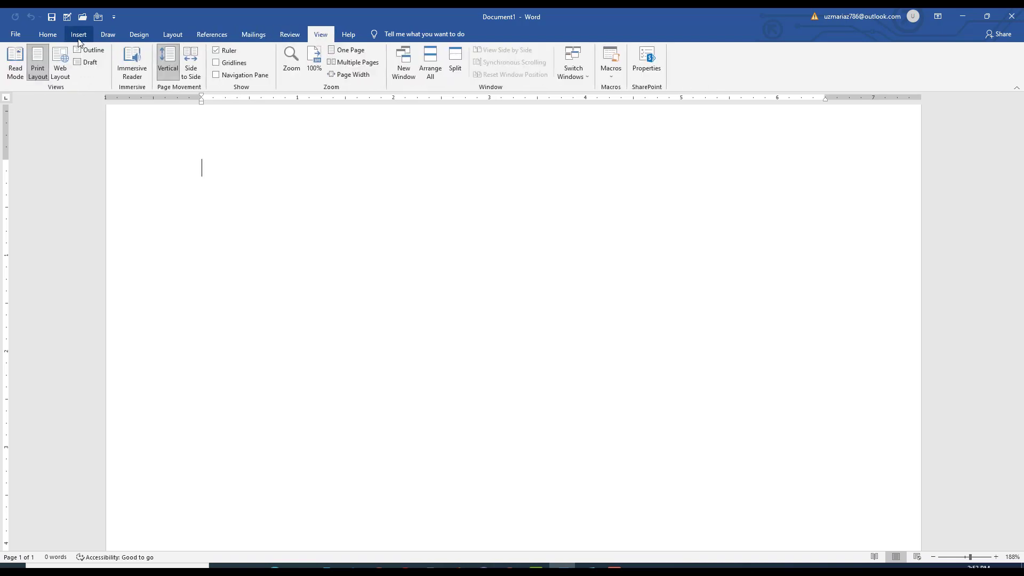
pyautogui.click(107, 35)
pyautogui.click(16, 62)
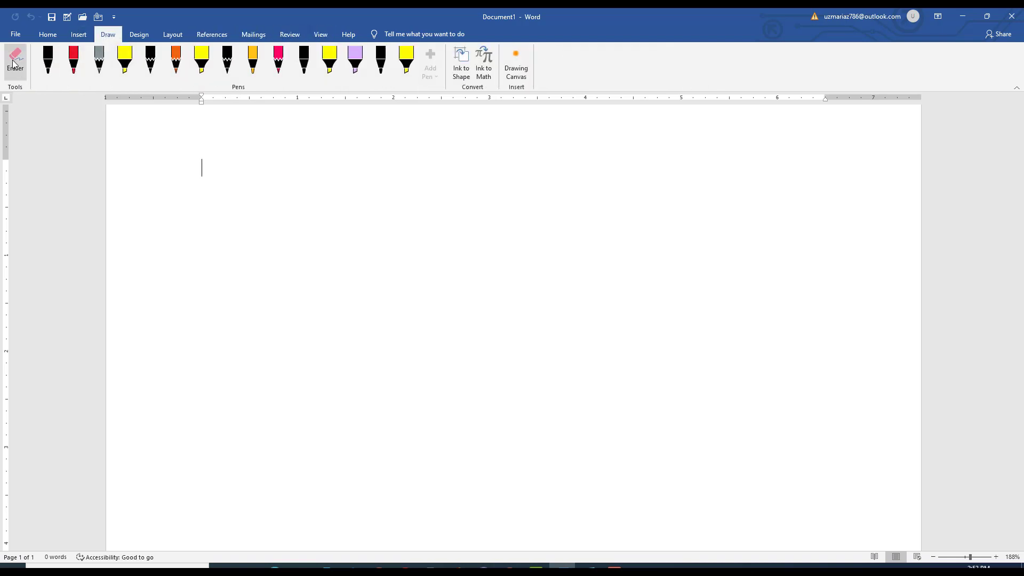
pyautogui.click(15, 79)
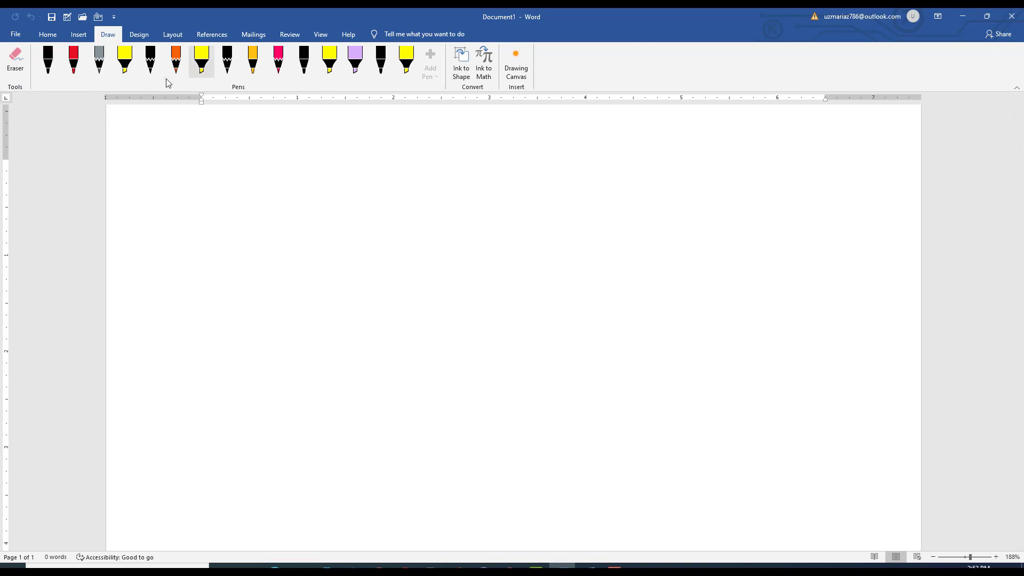
# Draw a freehand loop in black pen, plus a looping wave and three short marks in yellow highlighter, on the blank page.
pyautogui.click(51, 71)
pyautogui.moveTo(272, 190)
pyautogui.mouseDown()
pyautogui.moveTo(304, 247)
pyautogui.moveTo(504, 273)
pyautogui.mouseUp()
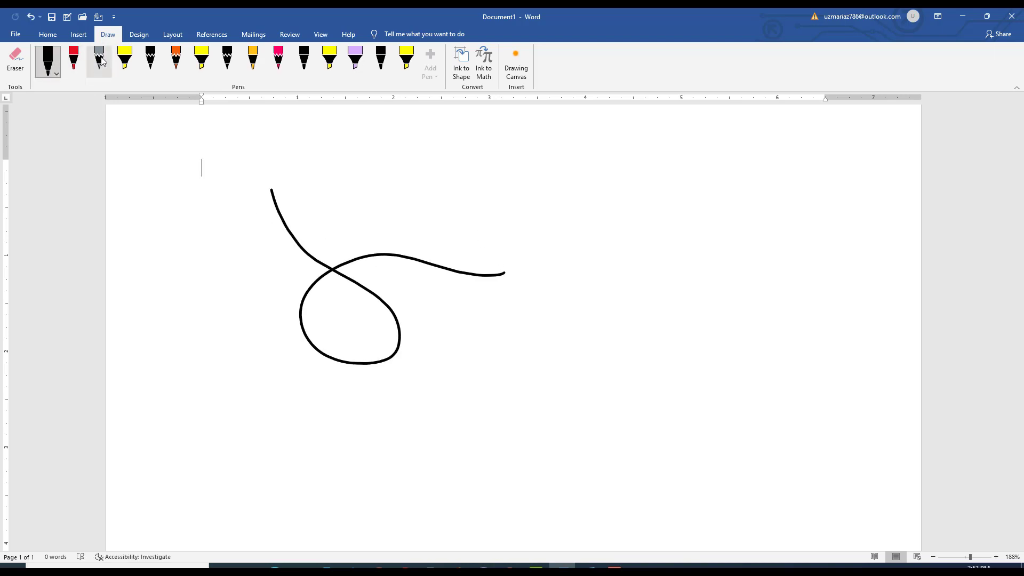
pyautogui.click(125, 58)
pyautogui.moveTo(316, 138)
pyautogui.mouseDown()
pyautogui.moveTo(523, 226)
pyautogui.moveTo(574, 210)
pyautogui.moveTo(744, 219)
pyautogui.mouseUp()
pyautogui.scroll(-3, 471, 393)
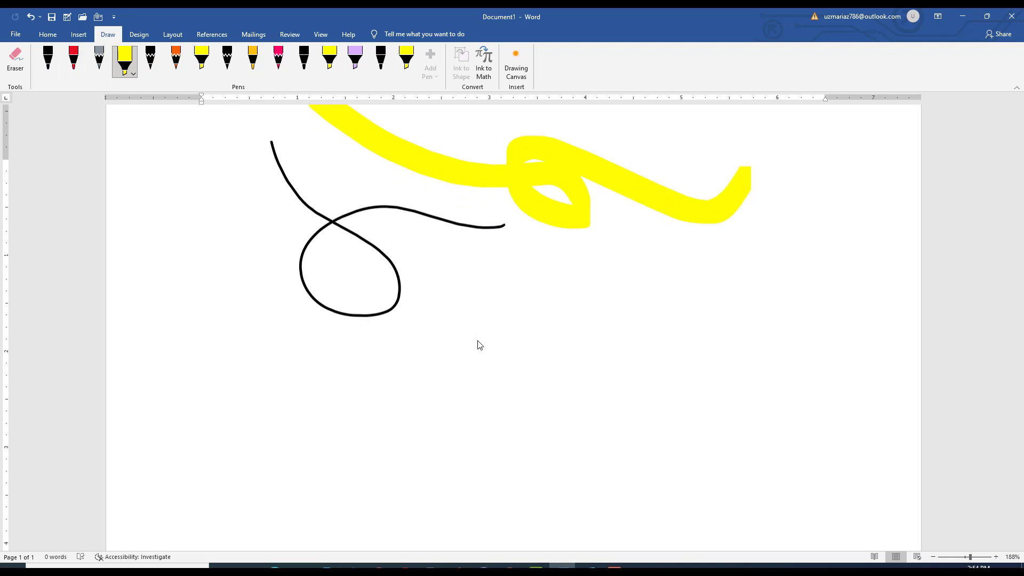
pyautogui.click(374, 281)
pyautogui.click(409, 273)
pyautogui.click(421, 270)
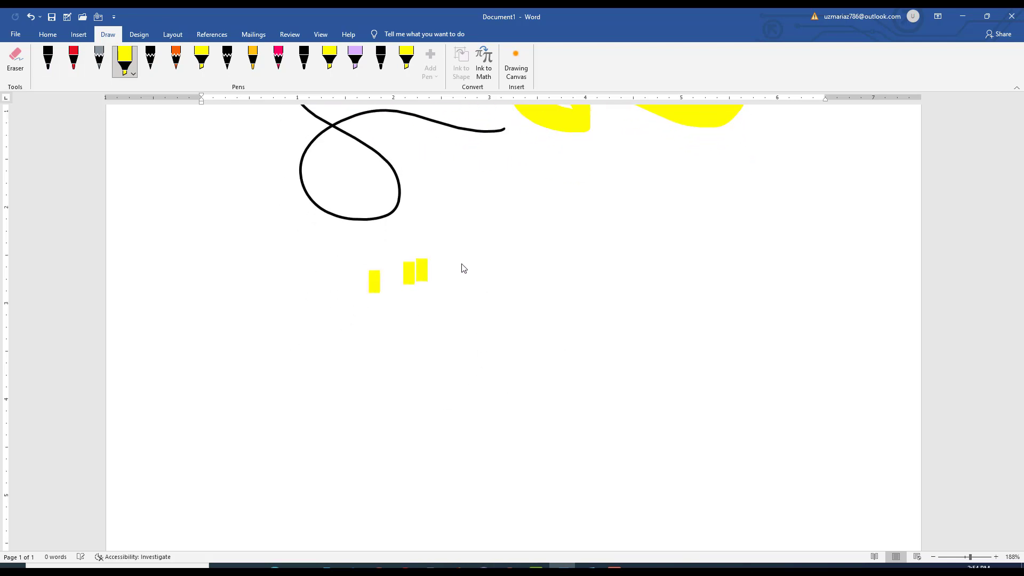
pyautogui.scroll(4, 458, 267)
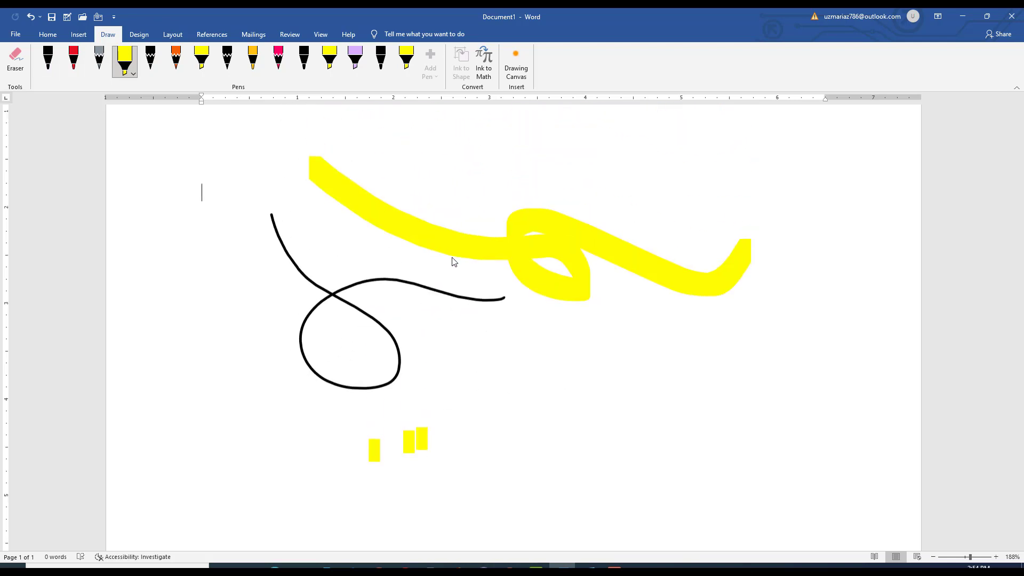
# Add a short yellow highlighter stroke near the top of the page and a pink pencil loop across it.
pyautogui.click(406, 59)
pyautogui.moveTo(450, 176); pyautogui.dragTo(568, 186)
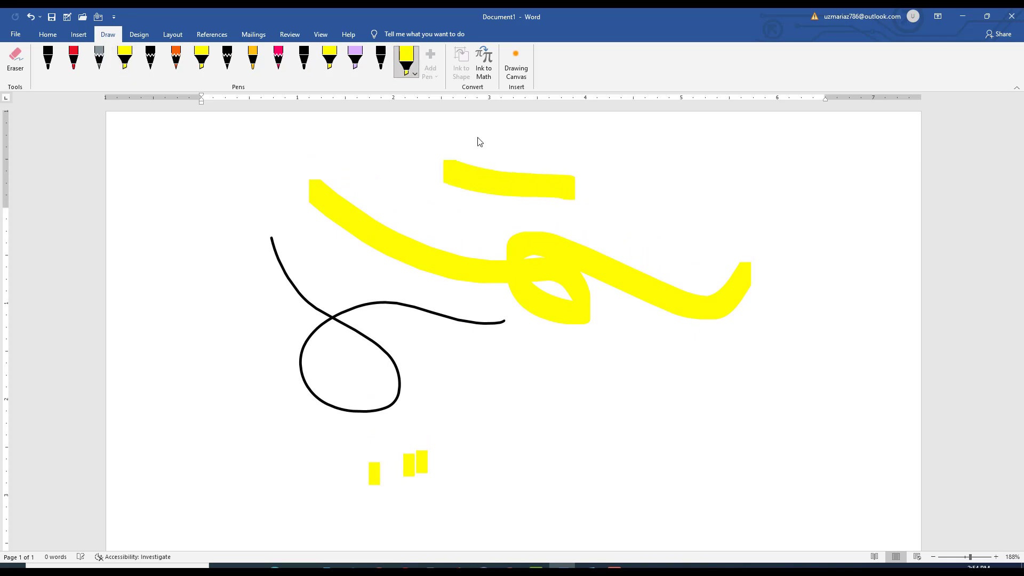
pyautogui.click(278, 60)
pyautogui.moveTo(395, 163)
pyautogui.mouseDown()
pyautogui.moveTo(439, 213)
pyautogui.moveTo(523, 222)
pyautogui.moveTo(531, 176)
pyautogui.mouseUp()
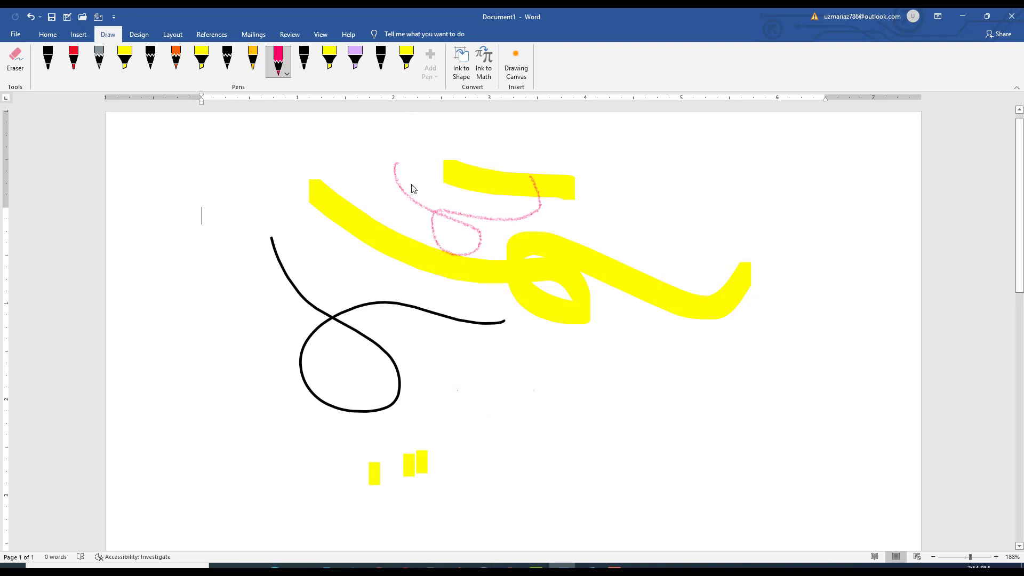
# Generate sample paragraphs in the document with the formula =rand().
pyautogui.write('=')
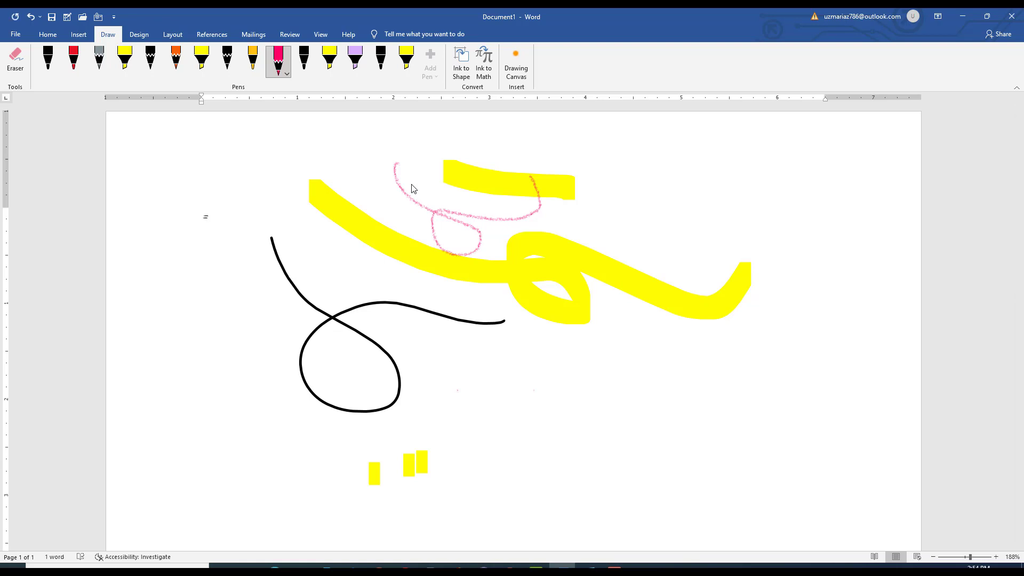
pyautogui.write('rand()')
pyautogui.press('Return')
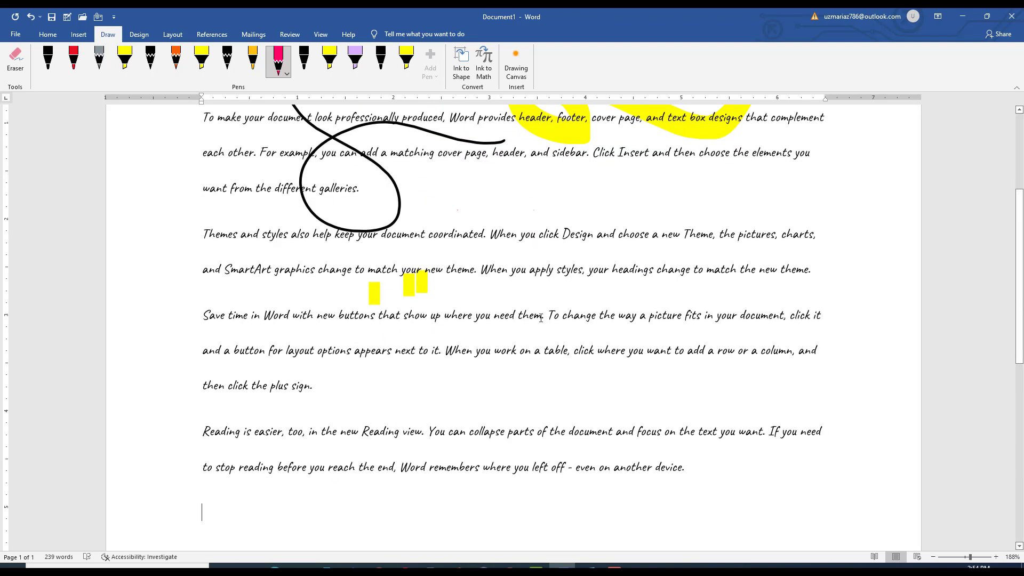
# Highlight the first line of the "Video provides" paragraph and of the "Themes and styles" paragraph with the yellow highlighter.
pyautogui.scroll(3, 540, 318)
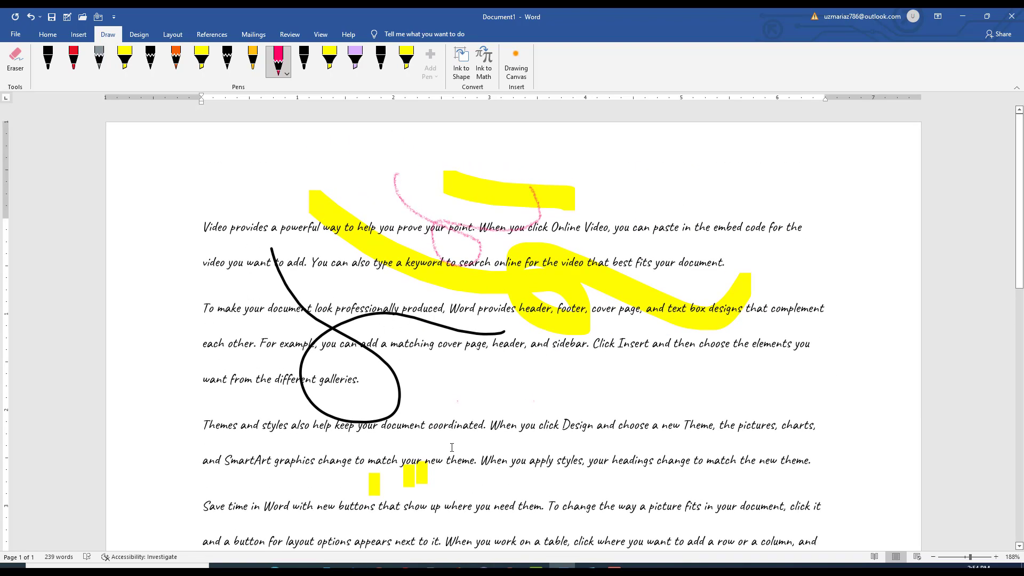
pyautogui.scroll(-5, 452, 446)
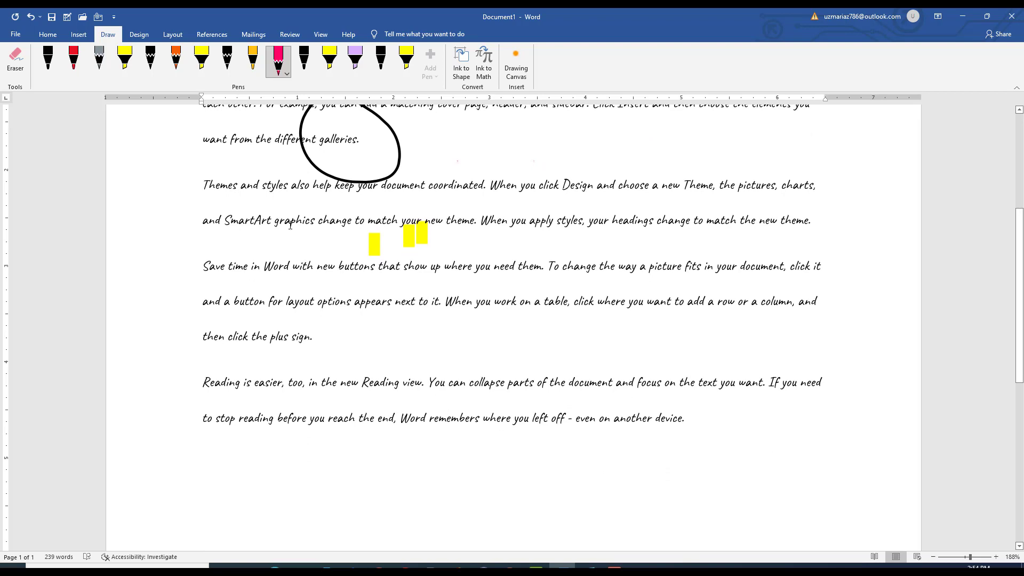
pyautogui.scroll(3, 290, 225)
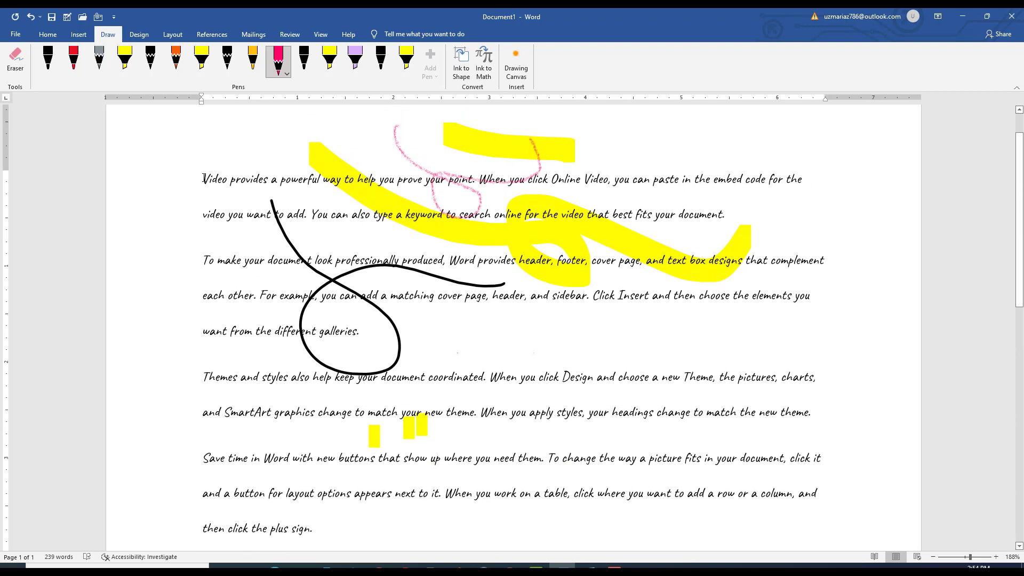
pyautogui.moveTo(203, 186); pyautogui.dragTo(871, 187)
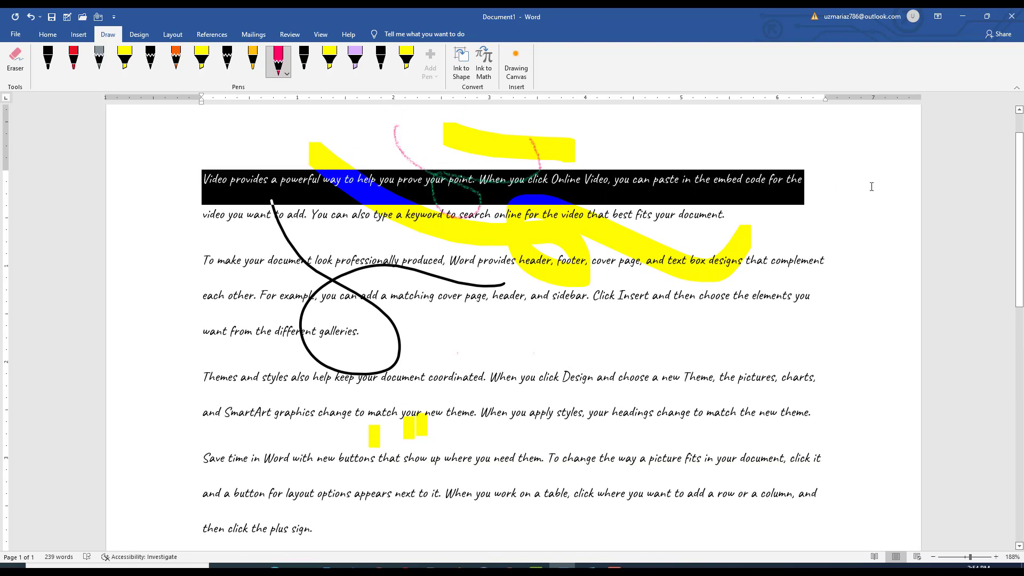
pyautogui.click(628, 324)
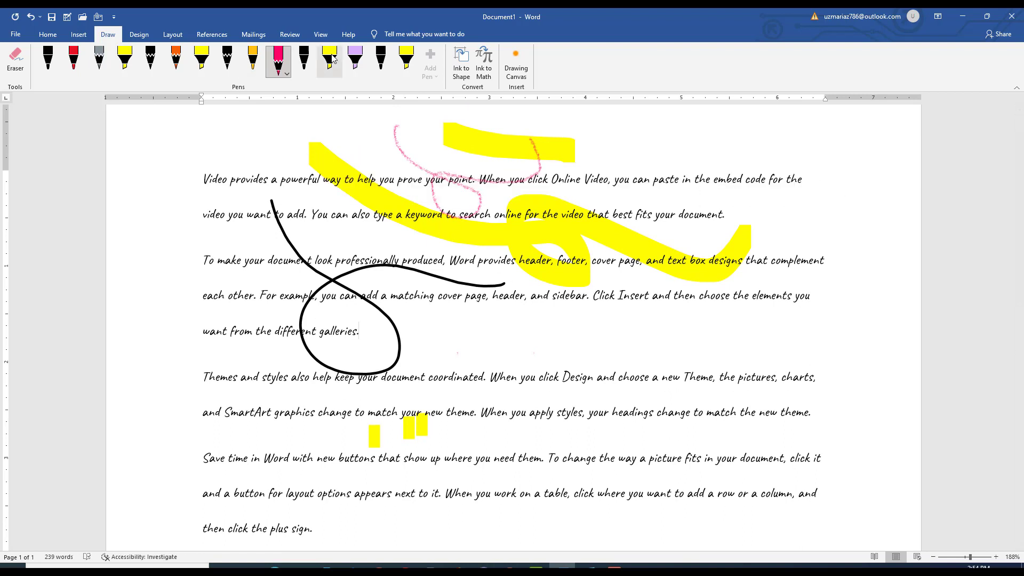
pyautogui.click(406, 60)
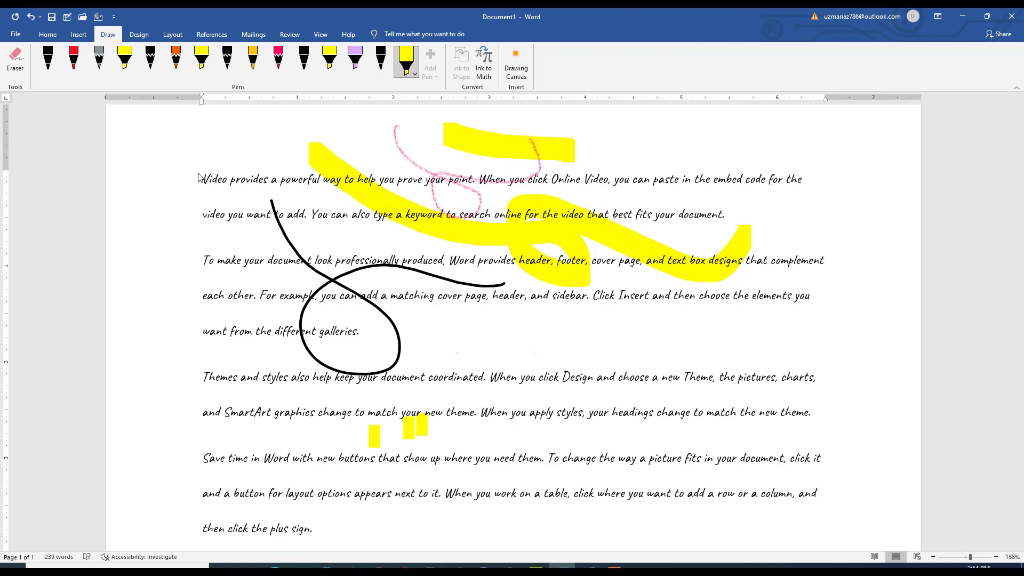
pyautogui.moveTo(193, 172); pyautogui.dragTo(805, 179)
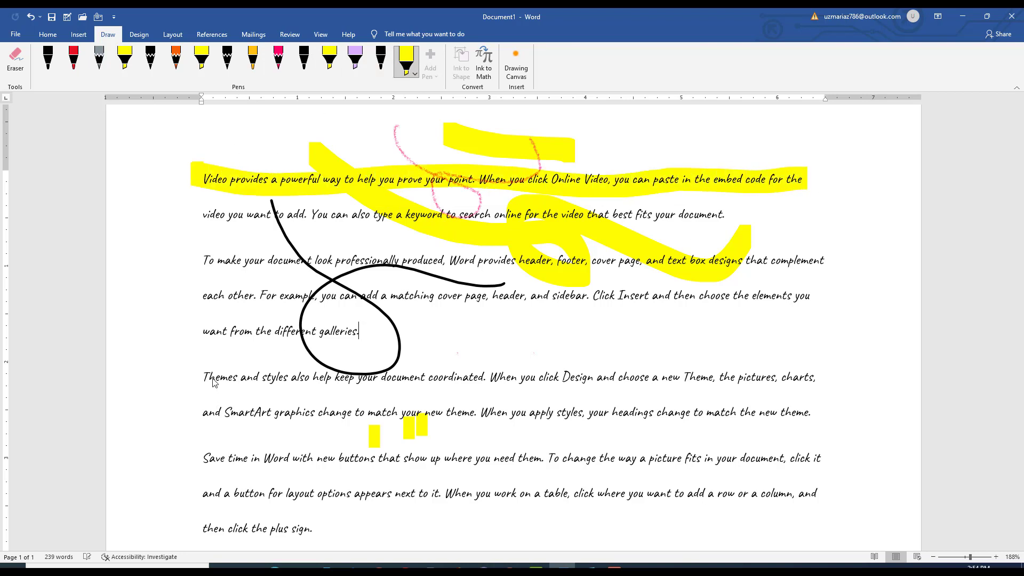
pyautogui.moveTo(201, 377); pyautogui.dragTo(818, 384)
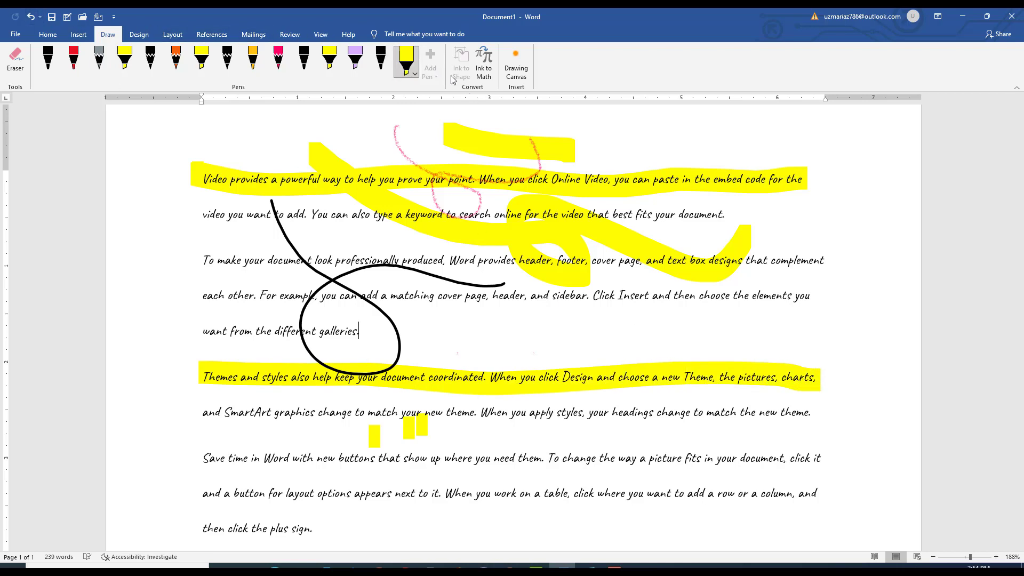
# Erase the yellow highlighter strokes and marks, the black loop and the pink pencil loop from the page.
pyautogui.click(16, 63)
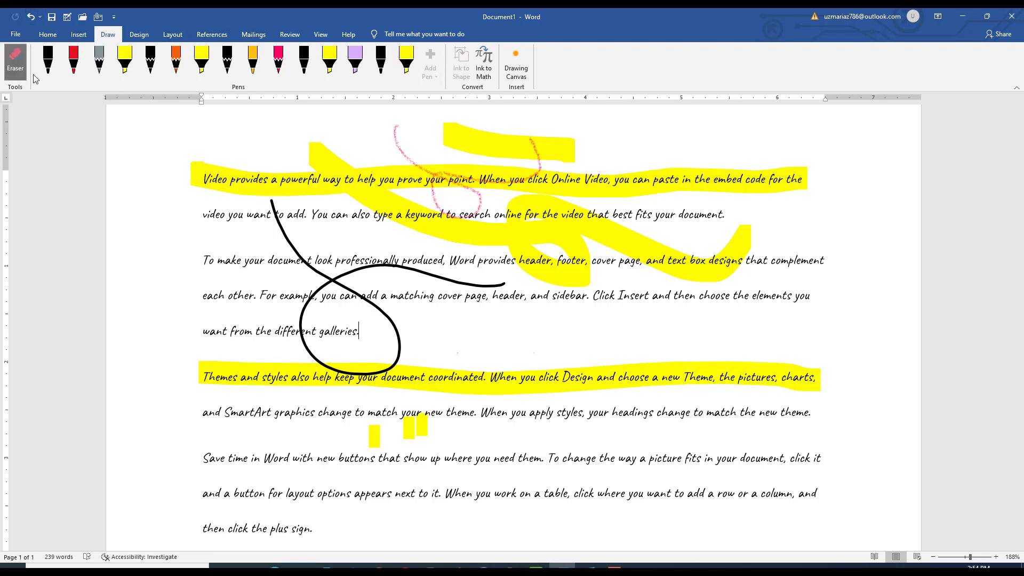
pyautogui.moveTo(232, 176); pyautogui.dragTo(339, 173)
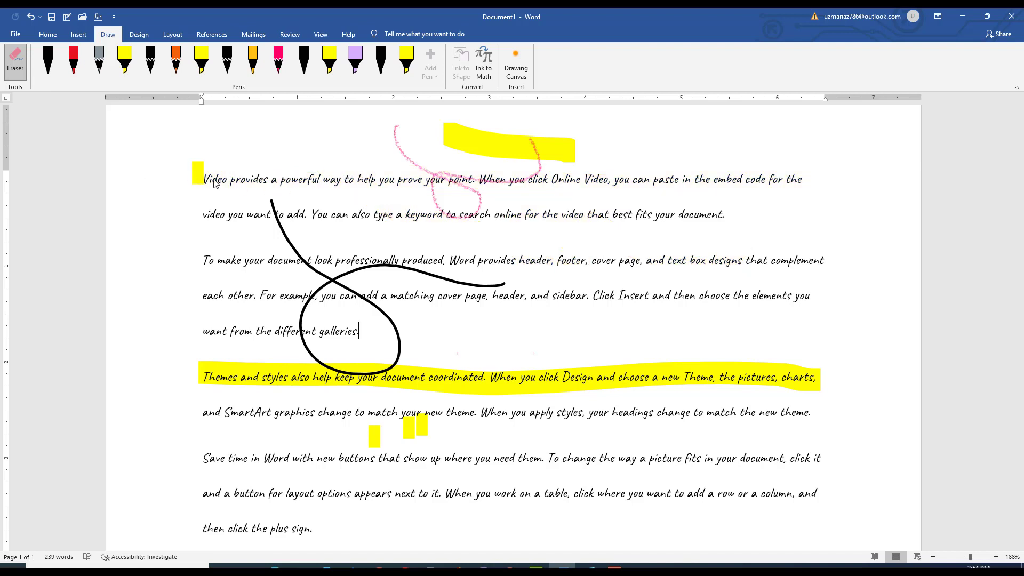
pyautogui.moveTo(202, 177)
pyautogui.mouseDown()
pyautogui.moveTo(306, 274)
pyautogui.moveTo(349, 283)
pyautogui.mouseUp()
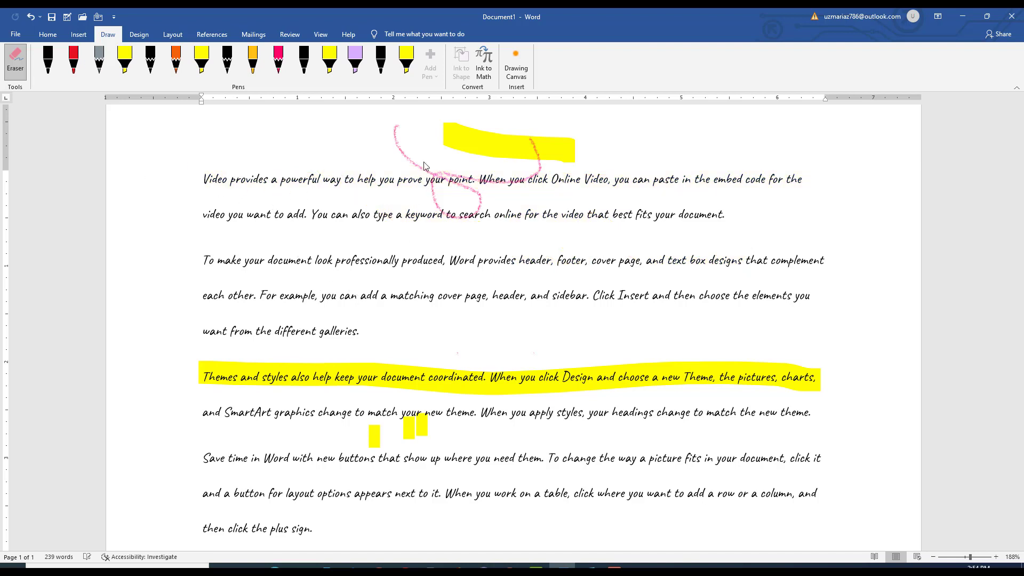
pyautogui.moveTo(425, 166)
pyautogui.mouseDown()
pyautogui.moveTo(469, 155)
pyautogui.moveTo(340, 381)
pyautogui.mouseUp()
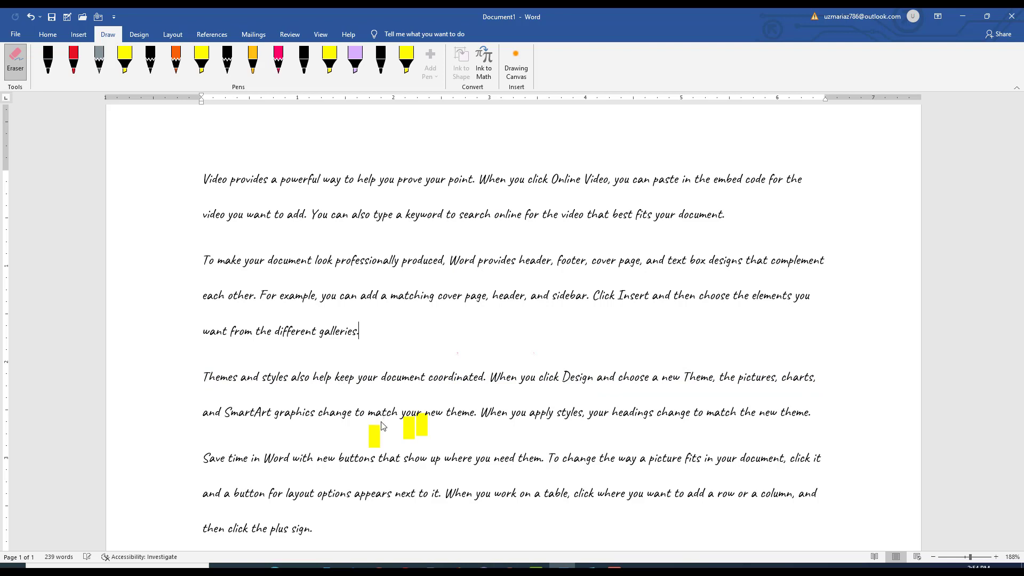
pyautogui.click(424, 431)
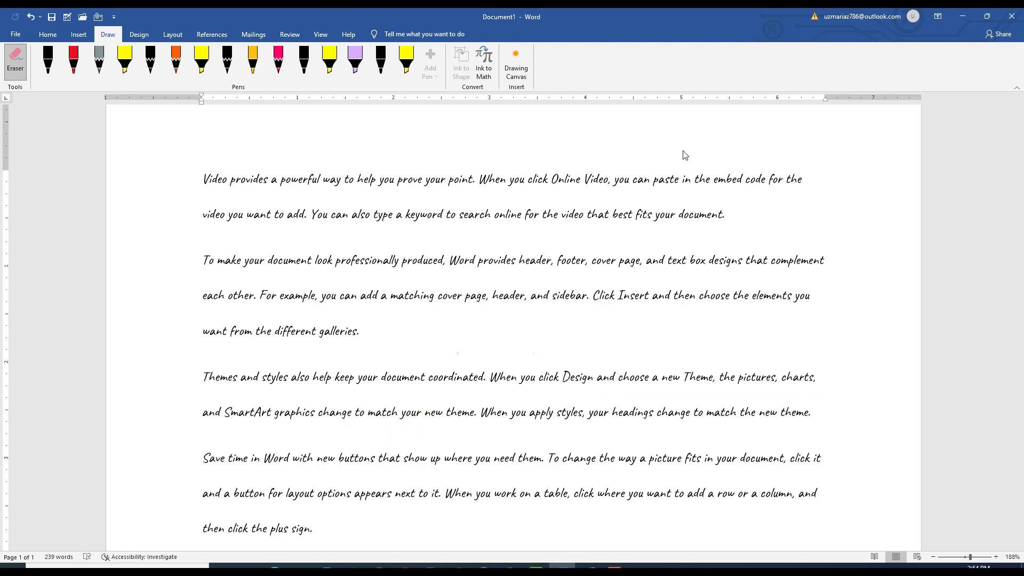
# Highlight the first line of the "Video provides" paragraph and of the "To make your document" paragraph in light purple.
pyautogui.click(354, 60)
pyautogui.moveTo(181, 174)
pyautogui.mouseDown()
pyautogui.moveTo(375, 195)
pyautogui.moveTo(801, 176)
pyautogui.mouseUp()
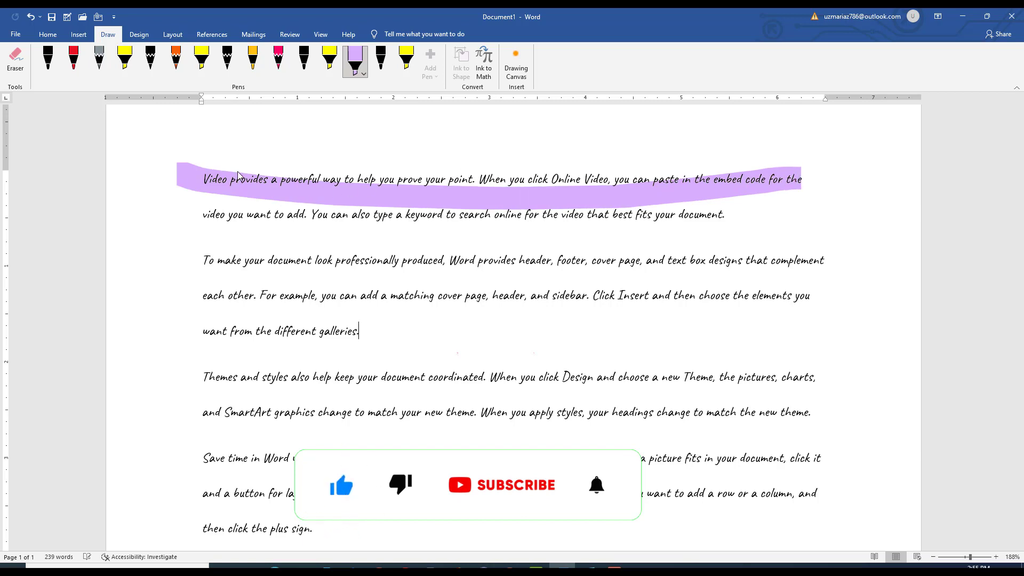
pyautogui.moveTo(238, 176)
pyautogui.mouseDown()
pyautogui.moveTo(634, 178)
pyautogui.moveTo(437, 186)
pyautogui.mouseUp()
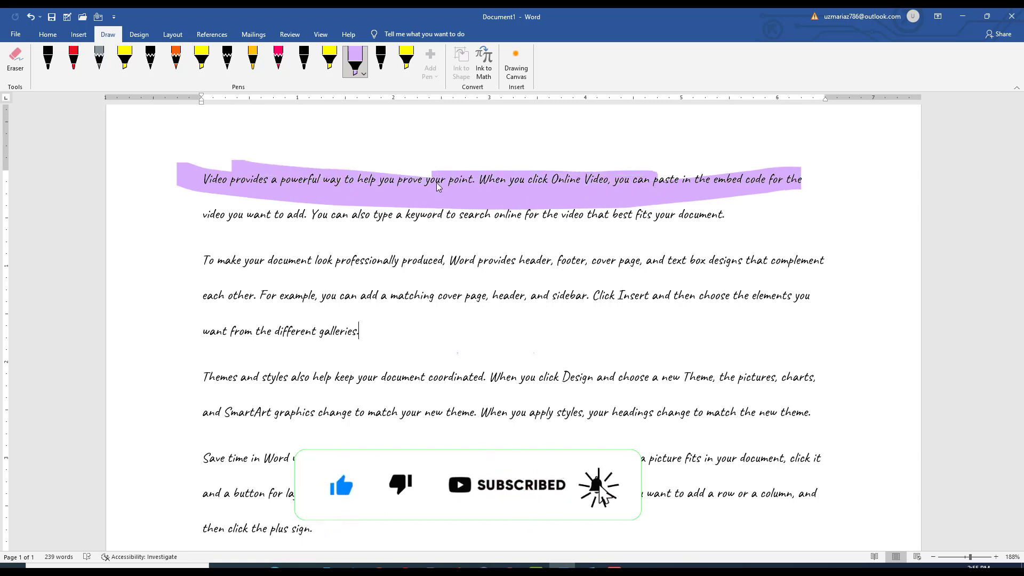
pyautogui.moveTo(191, 264); pyautogui.dragTo(828, 262)
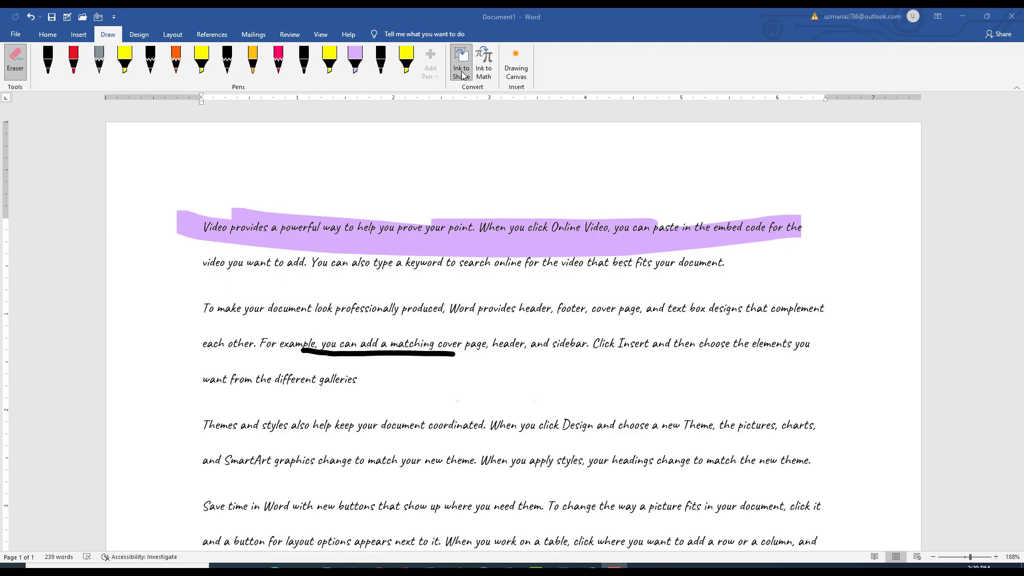
# Remove the purple highlight from the first paragraph and the black underline from the second paragraph.
pyautogui.hotkey('ctrl', 'z')
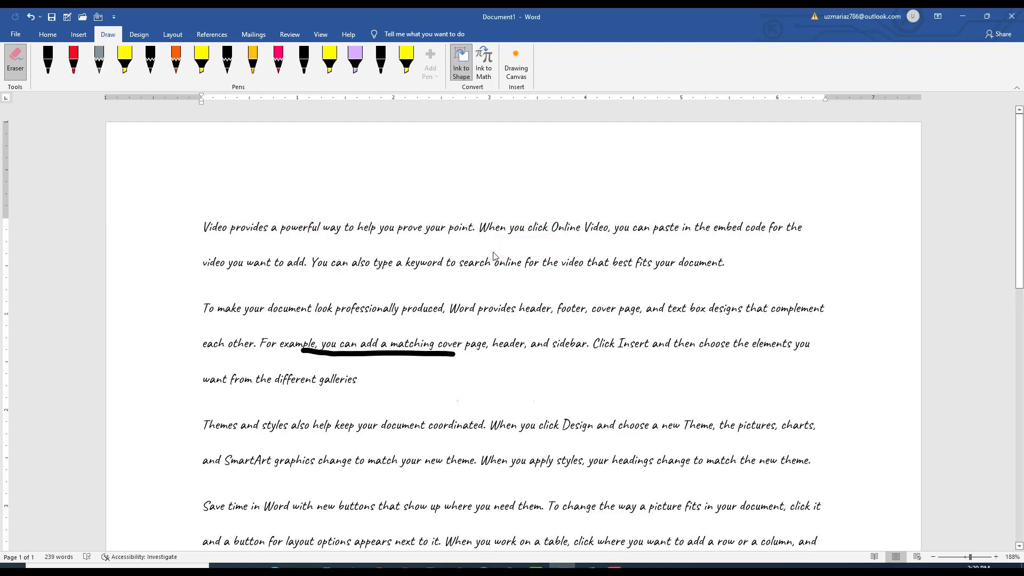
pyautogui.hotkey('ctrl', 'z')
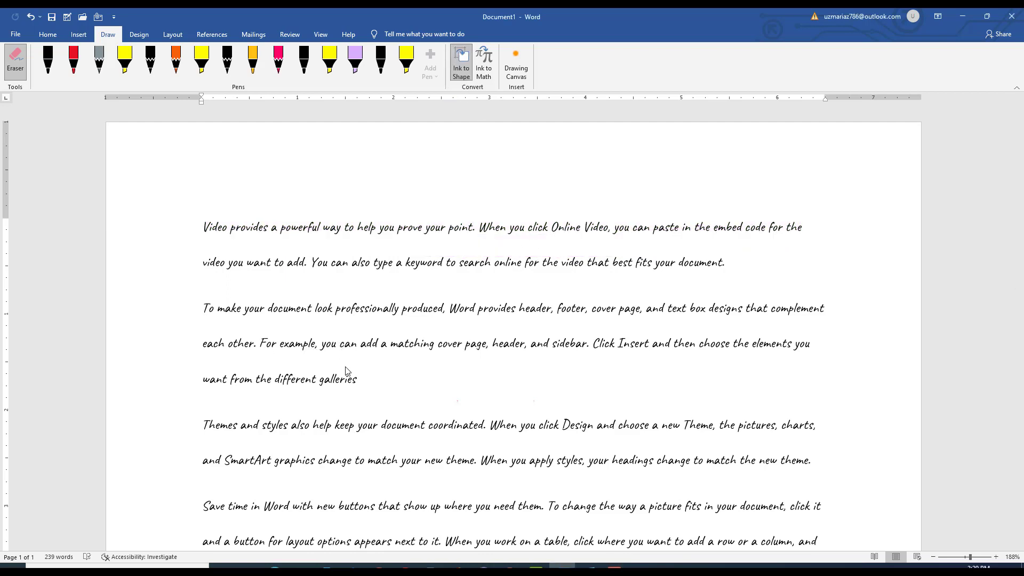
# Open the Ink to Math converter, handwrite a looped trial symbol, and remove all of its ink.
pyautogui.click(484, 69)
pyautogui.moveTo(436, 262)
pyautogui.mouseDown()
pyautogui.moveTo(519, 343)
pyautogui.moveTo(537, 291)
pyautogui.mouseUp()
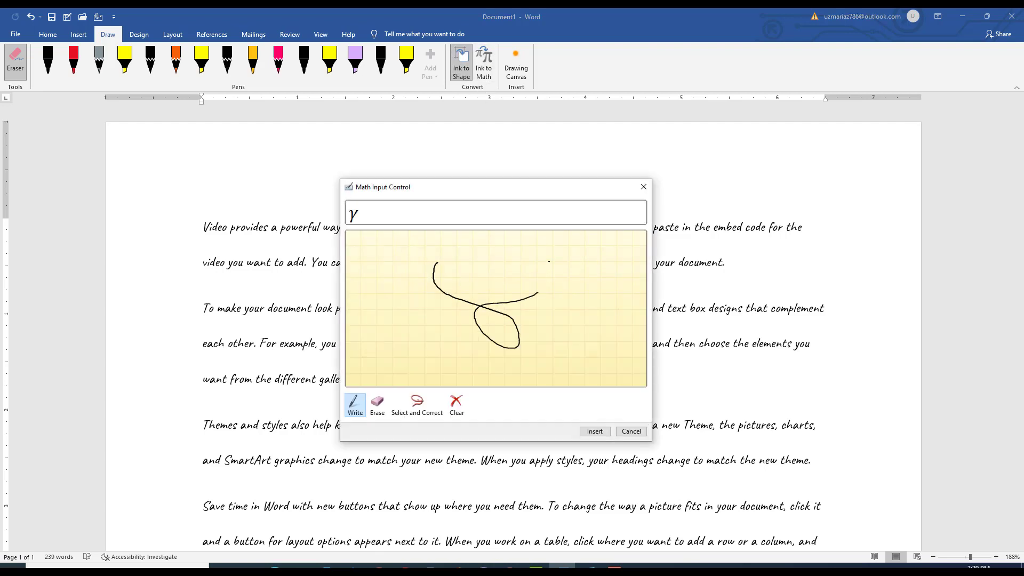
pyautogui.click(377, 405)
pyautogui.click(461, 302)
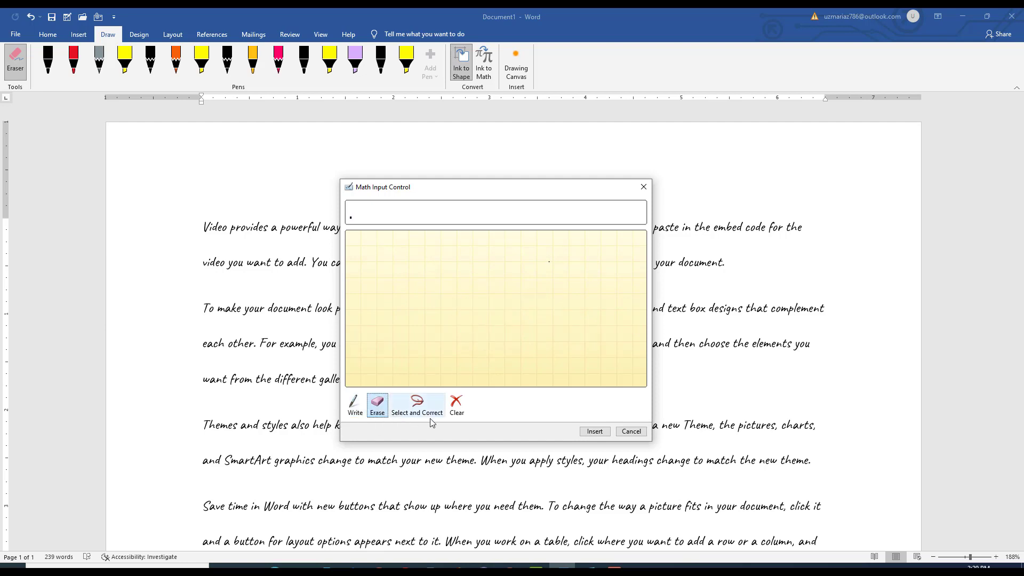
pyautogui.click(419, 410)
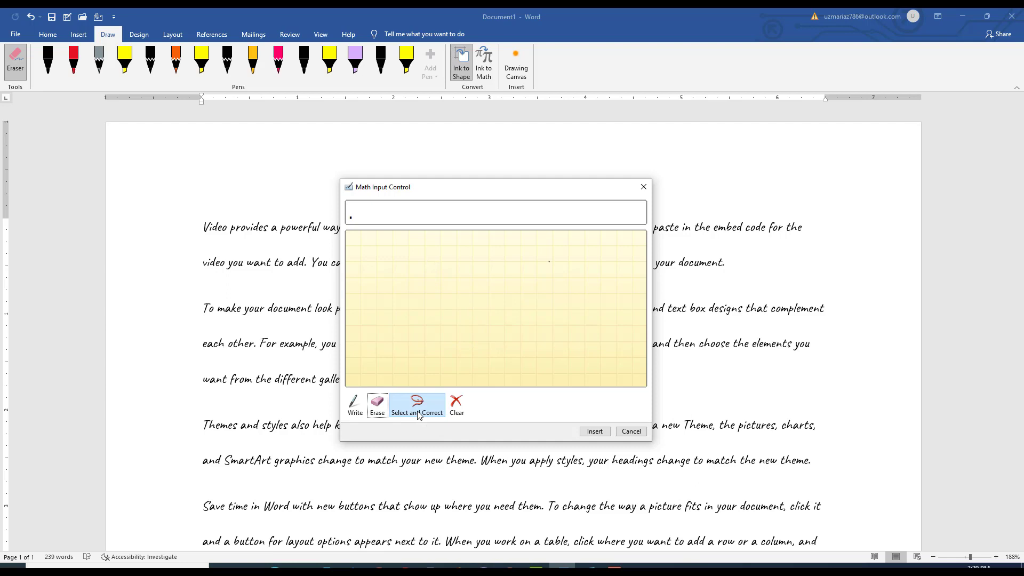
pyautogui.click(460, 414)
# Handwrite a looped gamma in the Math Input Control and insert it into the document.
pyautogui.moveTo(434, 252); pyautogui.dragTo(508, 269)
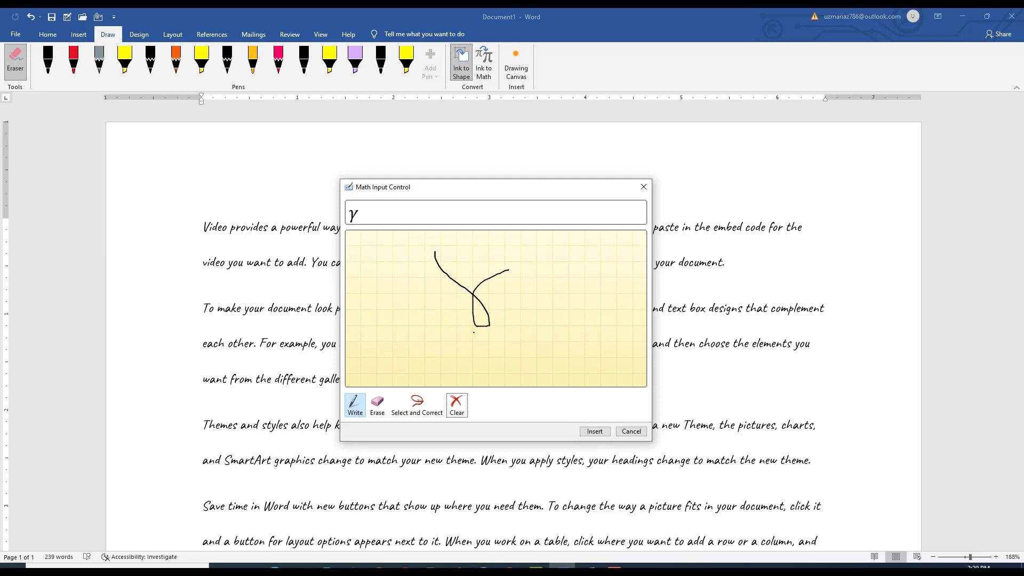
pyautogui.click(594, 432)
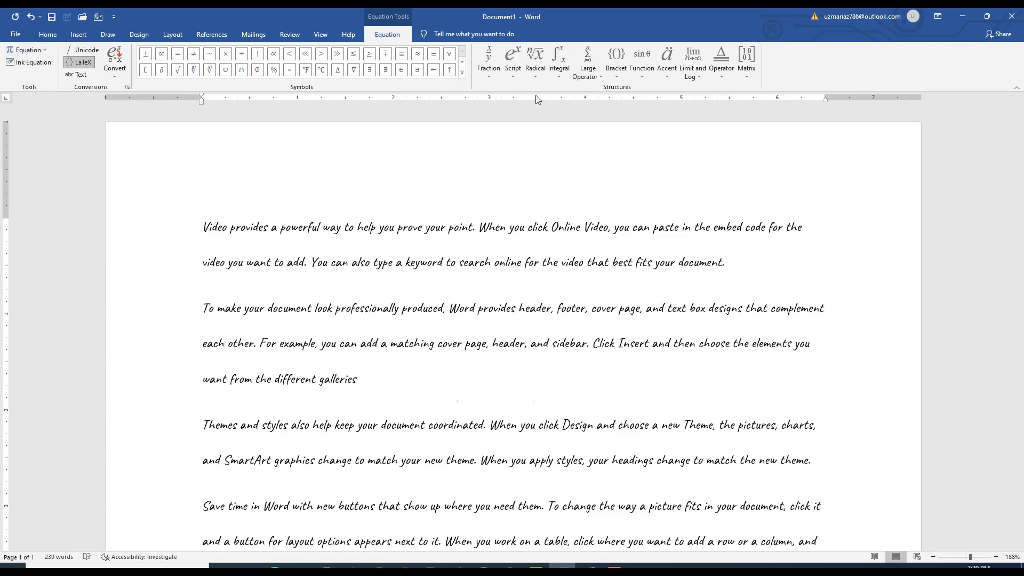
# Insert the built-in Pythagorean Theorem equation after the gamma.
pyautogui.click(33, 50)
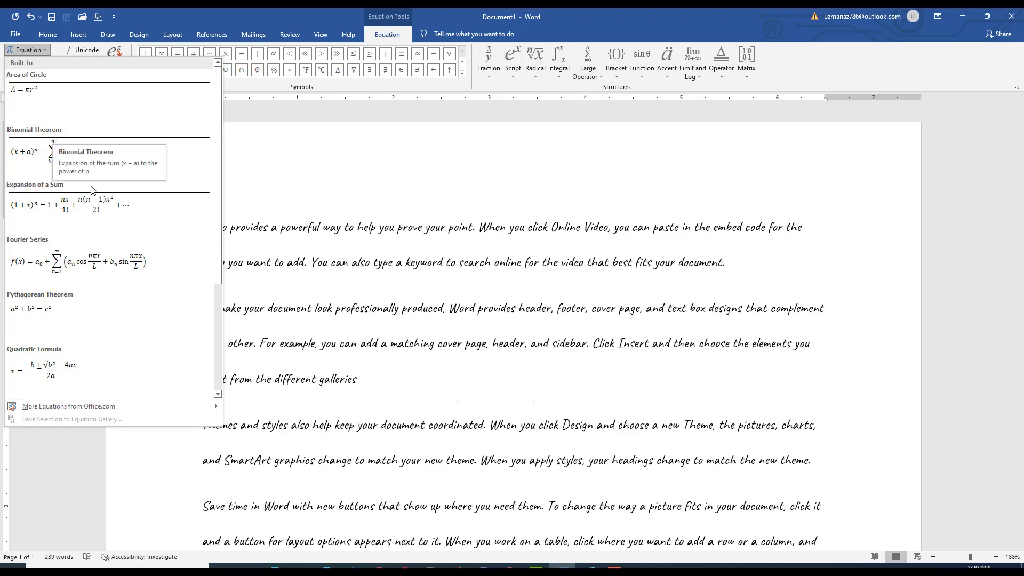
pyautogui.scroll(-3, 88, 262)
pyautogui.scroll(3, 88, 261)
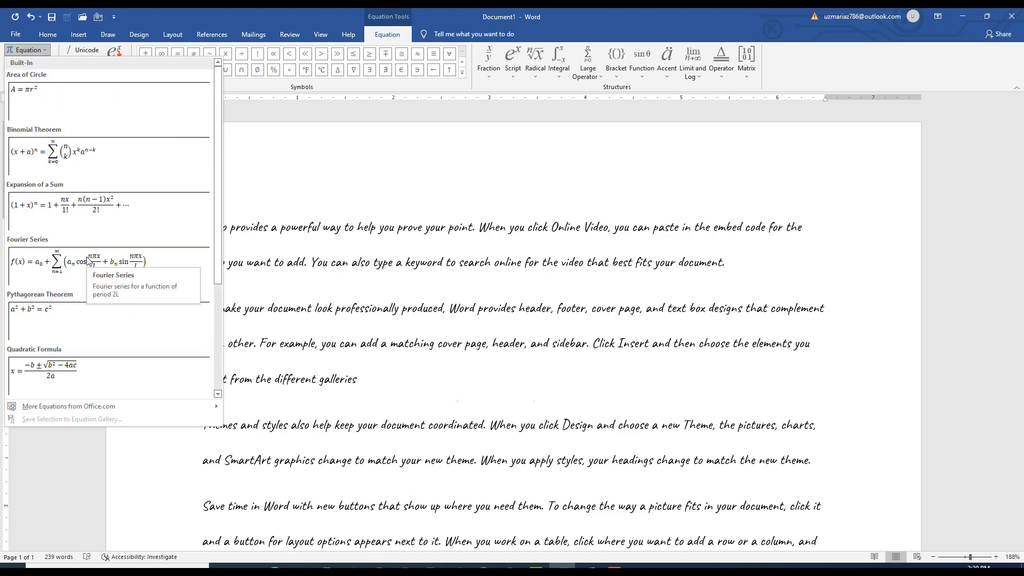
pyautogui.scroll(-3, 88, 261)
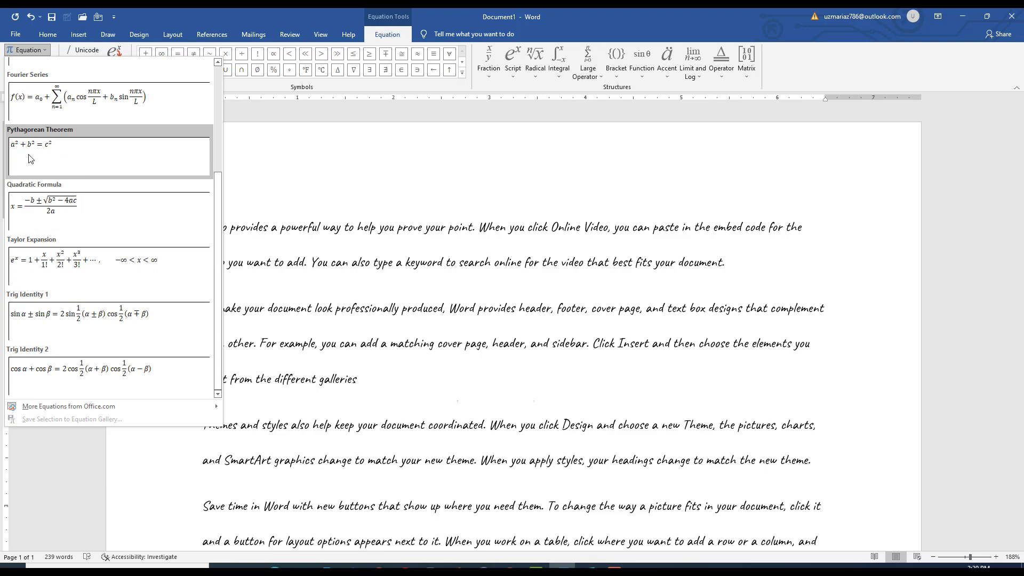
pyautogui.click(59, 155)
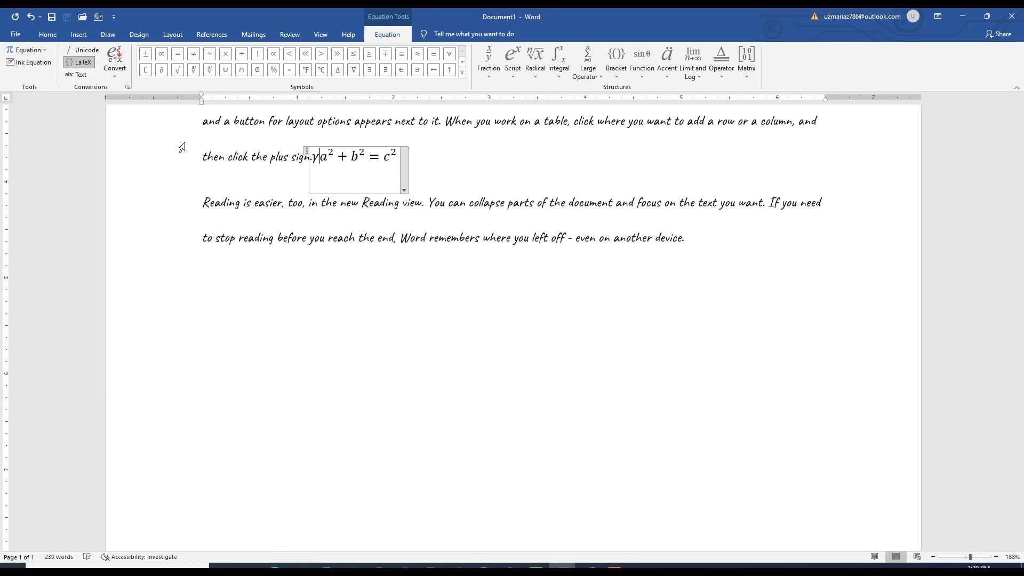
pyautogui.click(31, 64)
pyautogui.moveTo(444, 258); pyautogui.dragTo(483, 286)
pyautogui.click(639, 188)
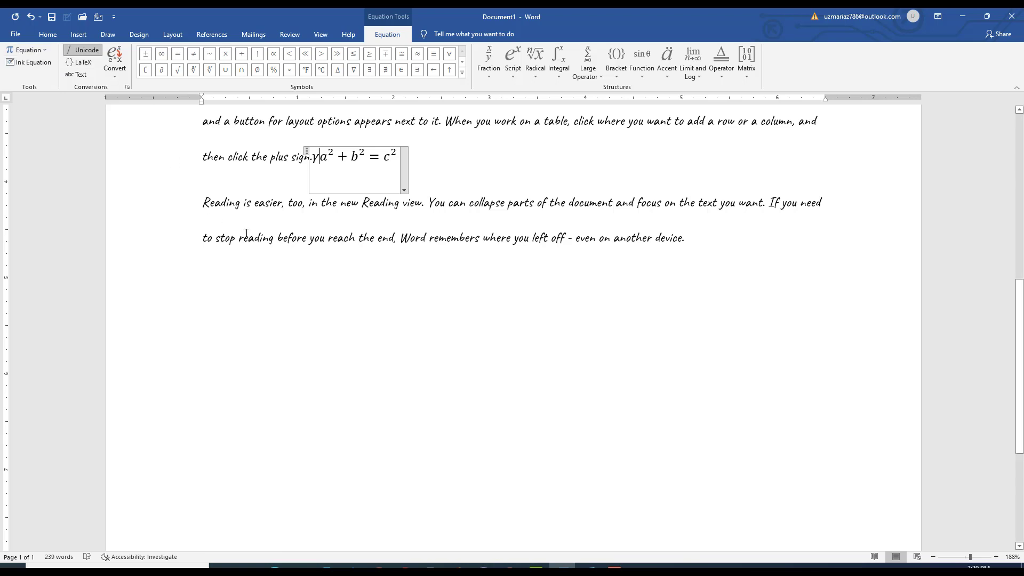
# Set the equation format to LaTeX and show the gamma and Pythagorean equation in linear form.
pyautogui.moveTo(247, 238); pyautogui.dragTo(287, 238)
pyautogui.click(313, 264)
pyautogui.click(318, 157)
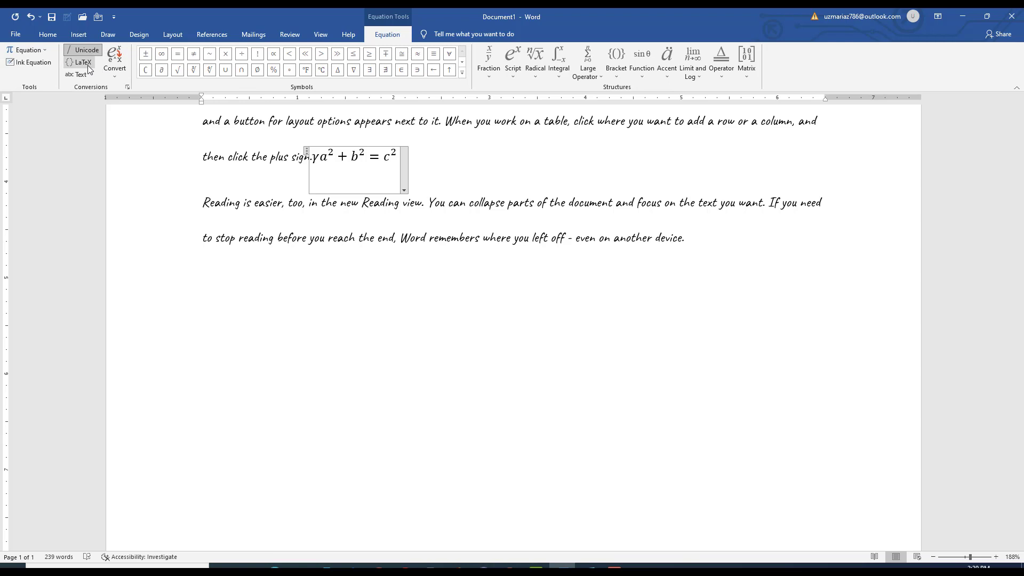
pyautogui.click(82, 63)
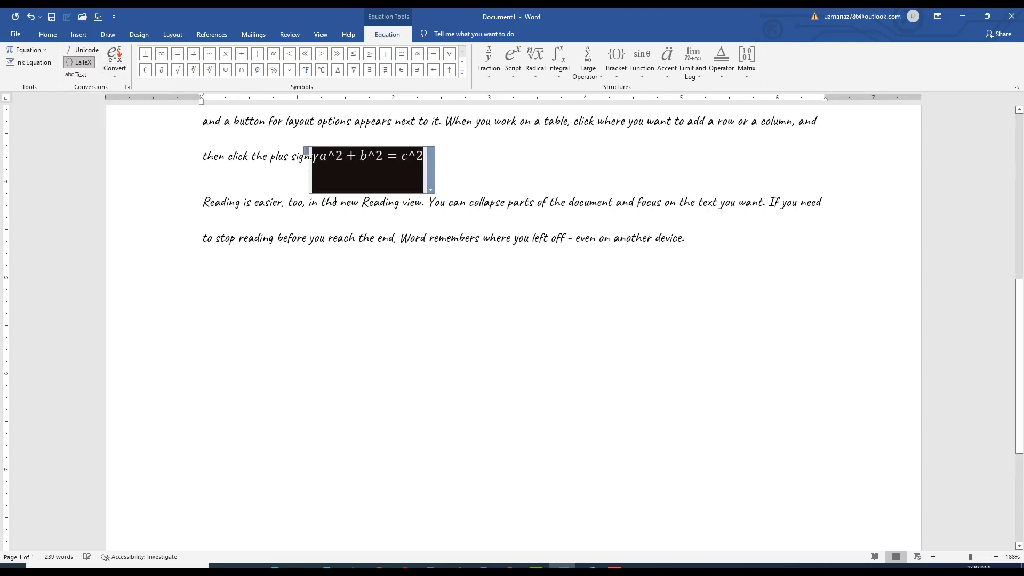
pyautogui.click(400, 157)
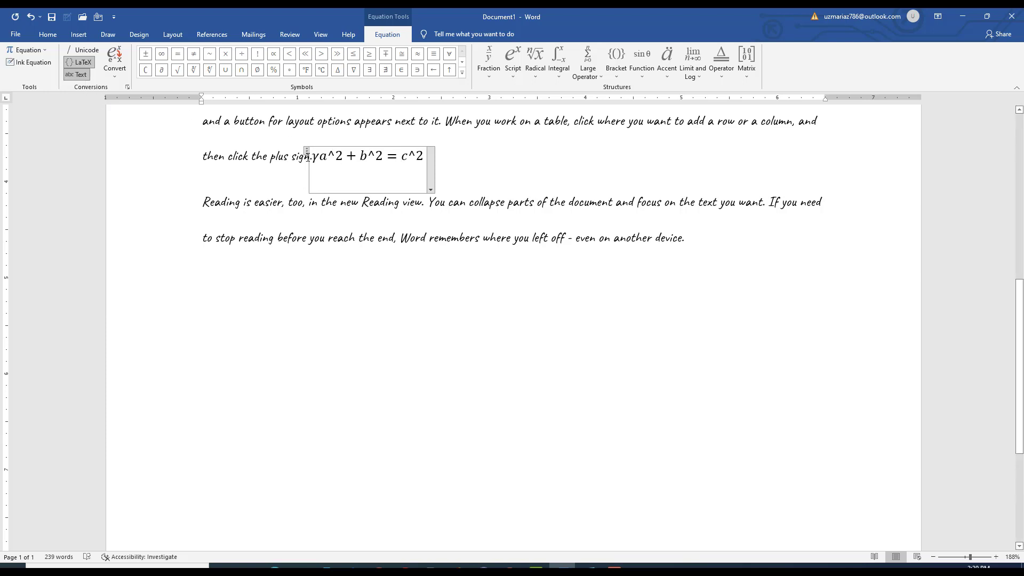
# Add a plain-text "a" before the gamma and convert all equations to linear format.
pyautogui.click(316, 157)
pyautogui.write('a')
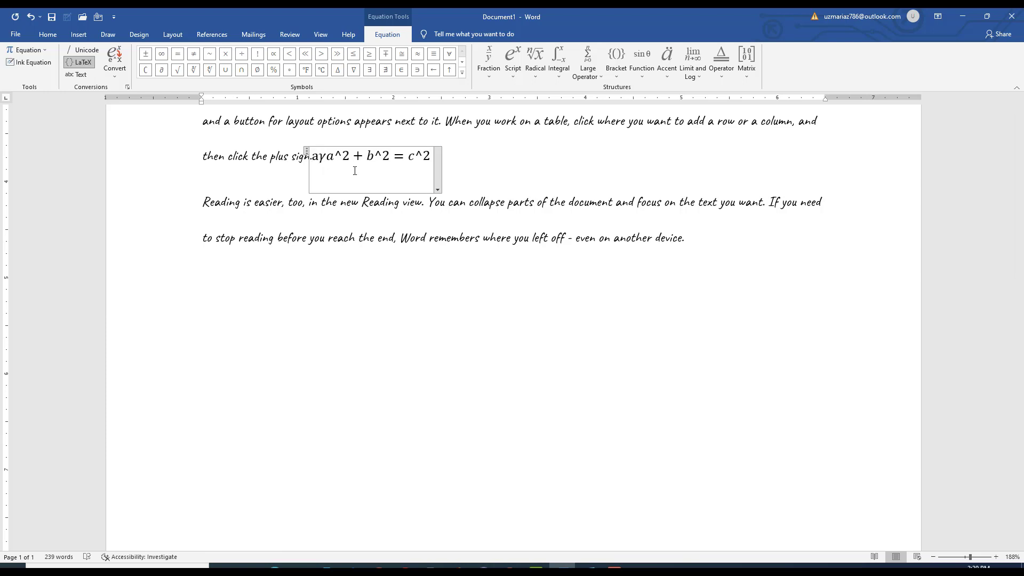
pyautogui.write('a')
pyautogui.press('BackSpace')
pyautogui.click(115, 73)
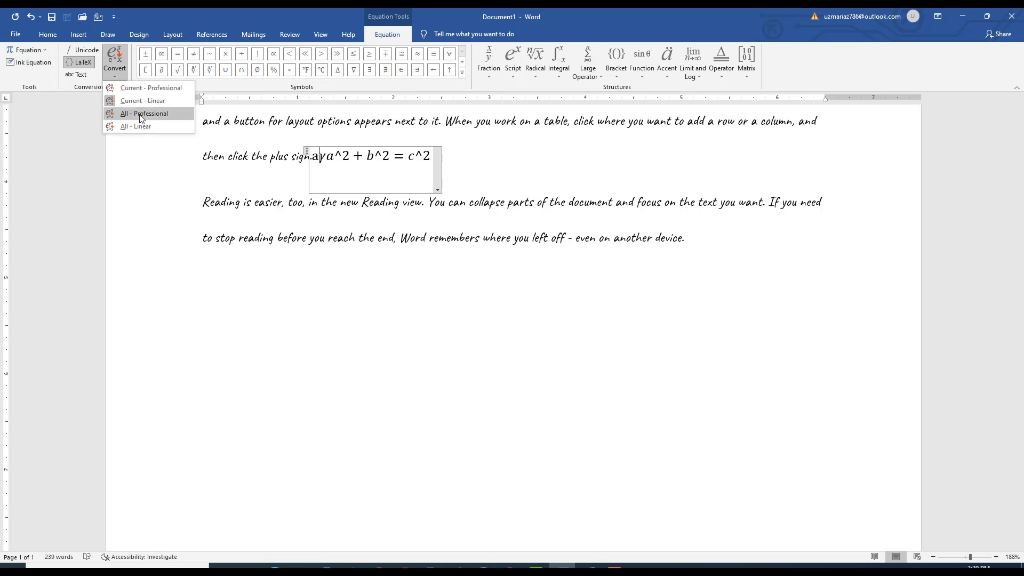
pyautogui.click(133, 127)
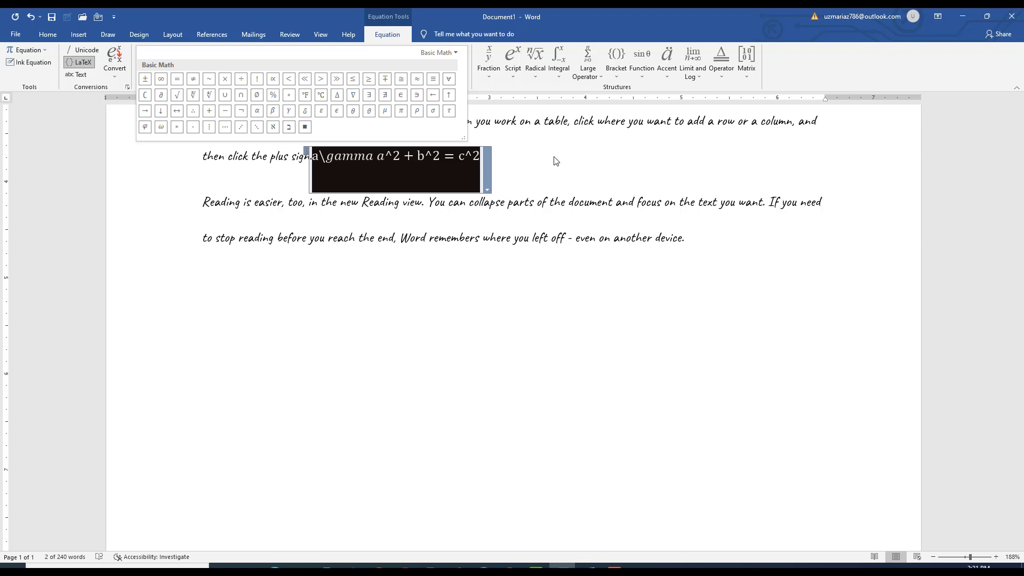
# Replace the selected equation with the symbol ∋, followed by ∃ and θ from the Basic Math symbols.
pyautogui.click(417, 94)
pyautogui.click(358, 171)
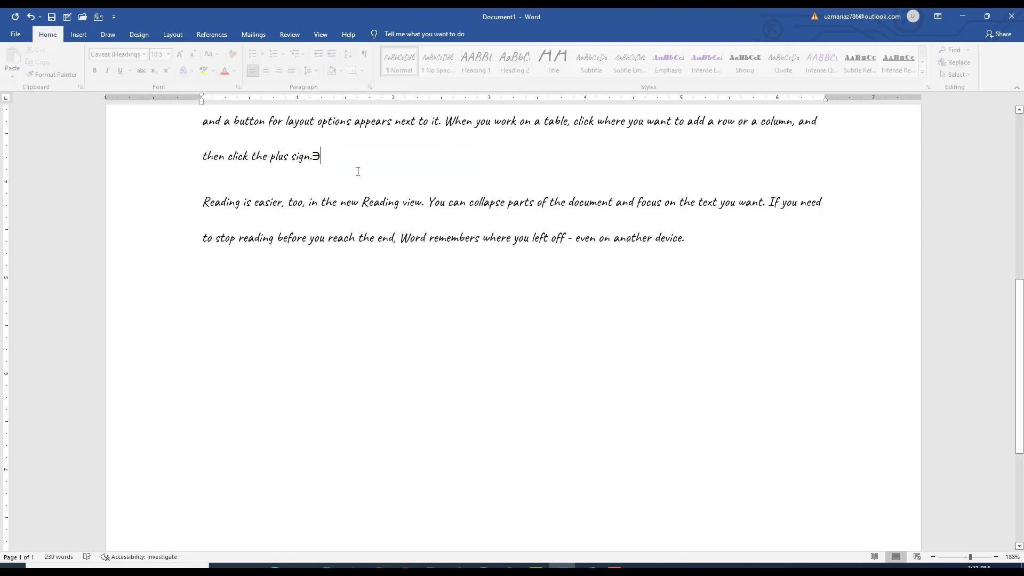
pyautogui.click(321, 154)
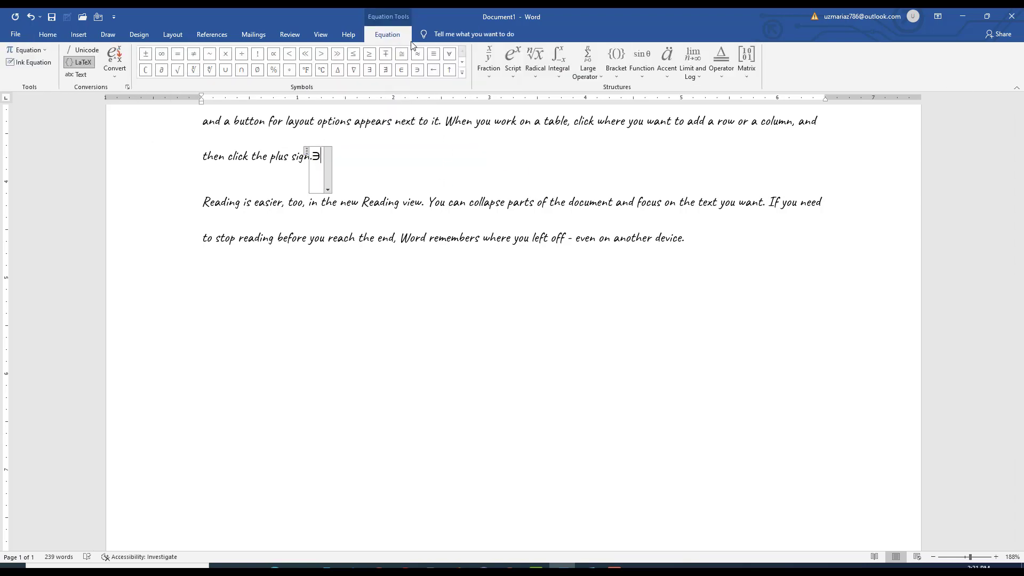
pyautogui.click(373, 70)
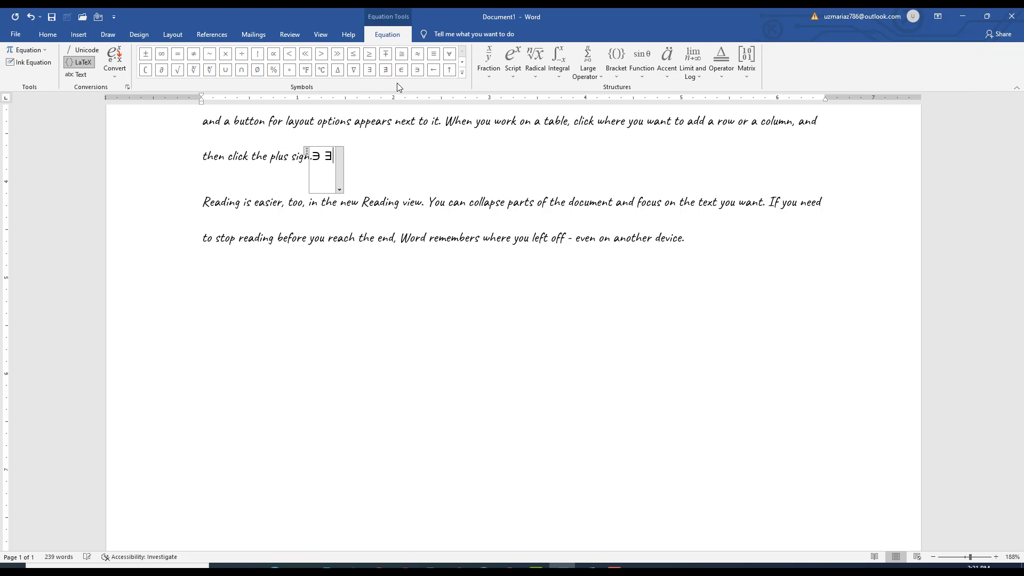
pyautogui.click(462, 73)
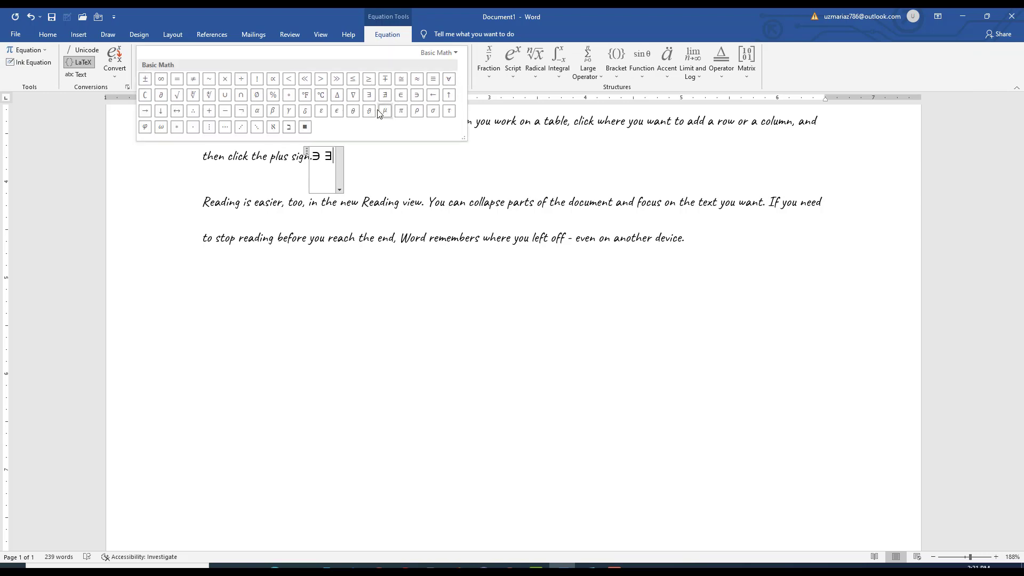
pyautogui.click(353, 111)
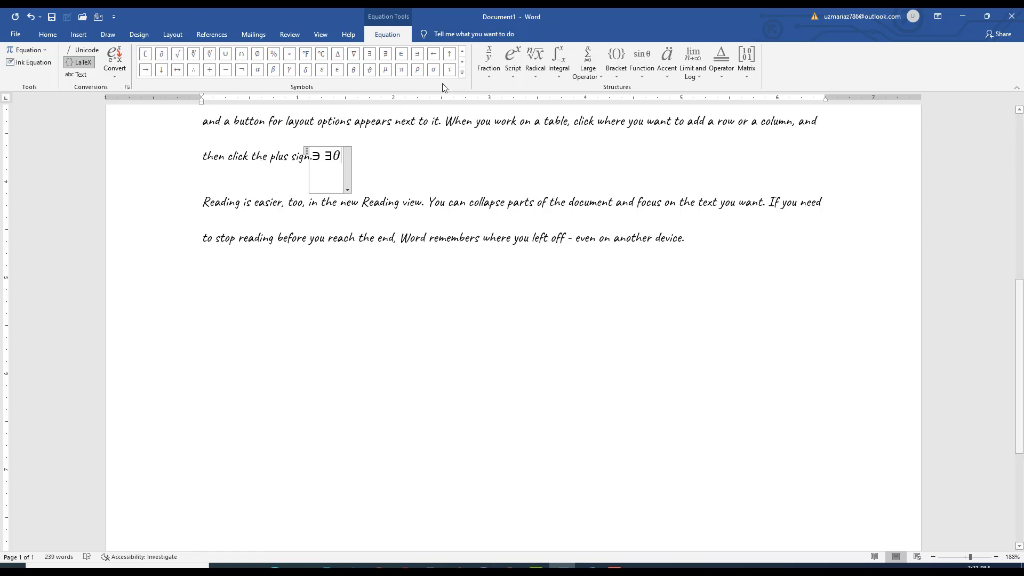
# Append the common fractions dy/dx and Δy/Δx and the common script Y with left superscript n and subscript 1 to the equation.
pyautogui.click(493, 74)
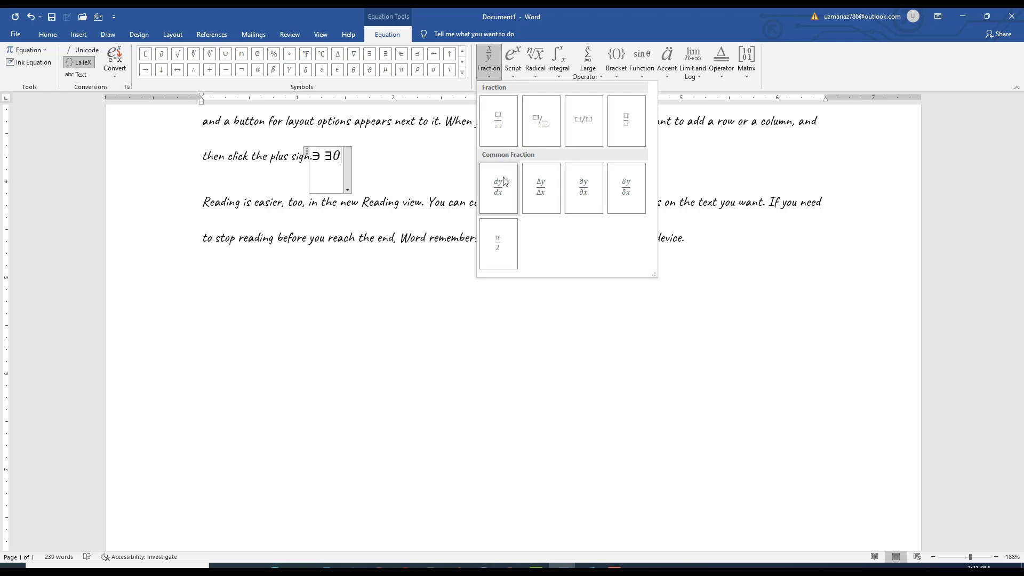
pyautogui.click(506, 194)
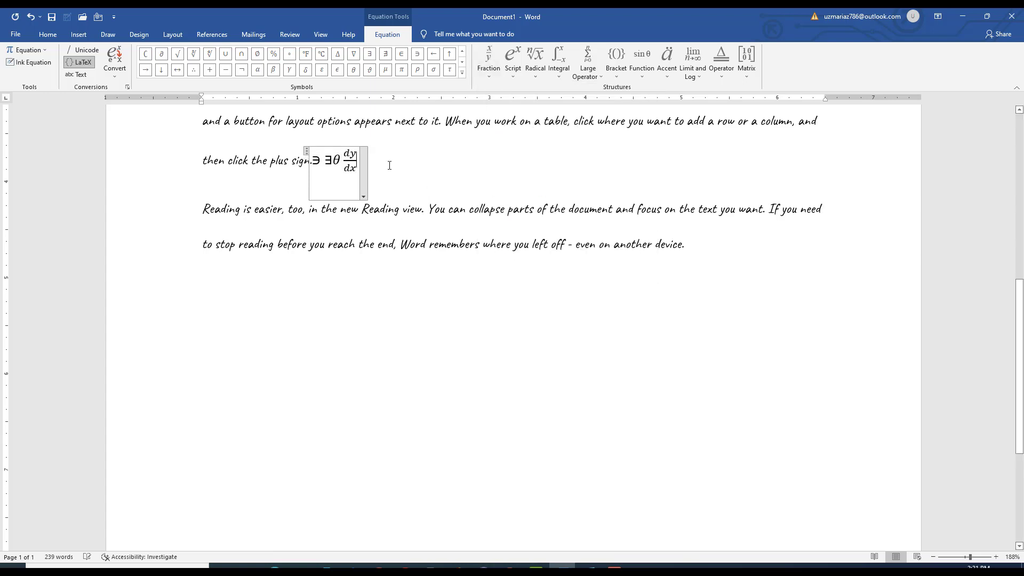
pyautogui.click(497, 56)
pyautogui.click(555, 185)
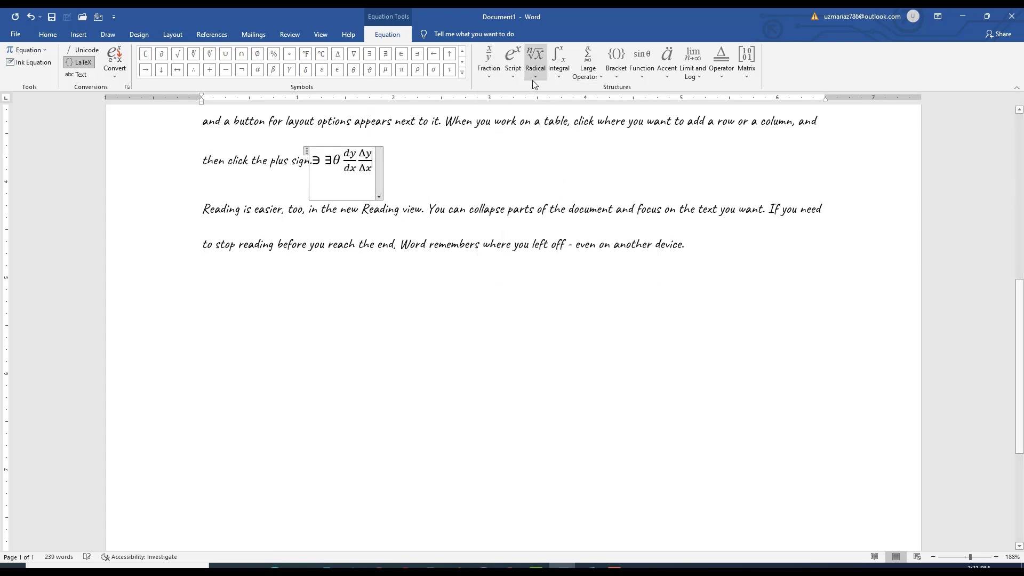
pyautogui.click(517, 74)
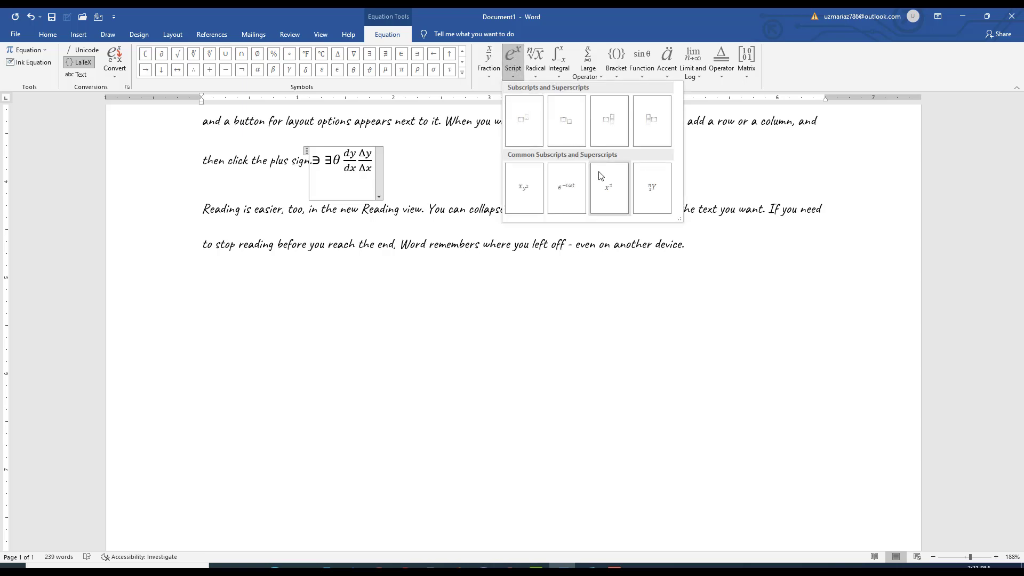
pyautogui.click(648, 192)
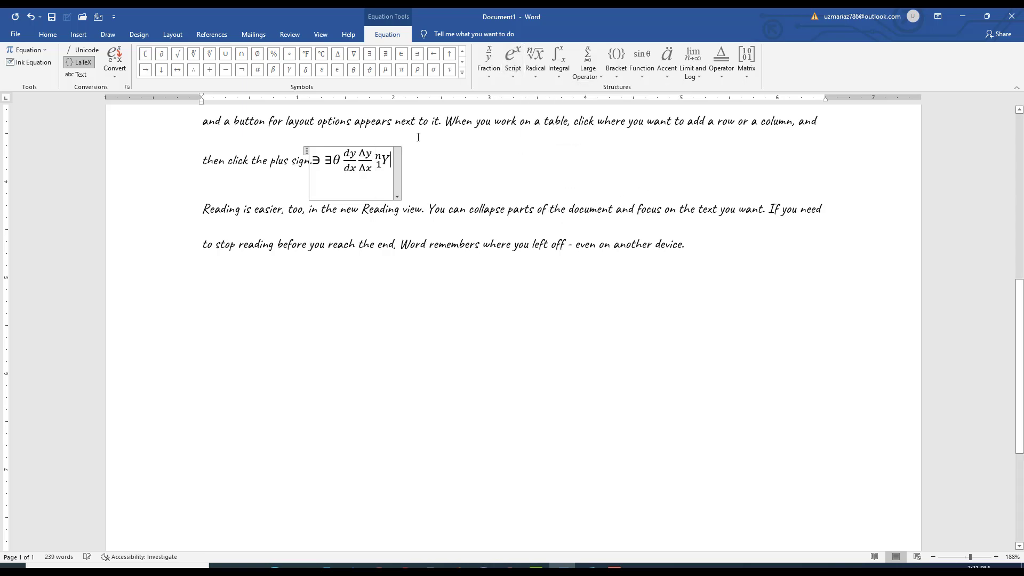
# Append an empty square root and a simple integral without limits to the equation.
pyautogui.click(538, 78)
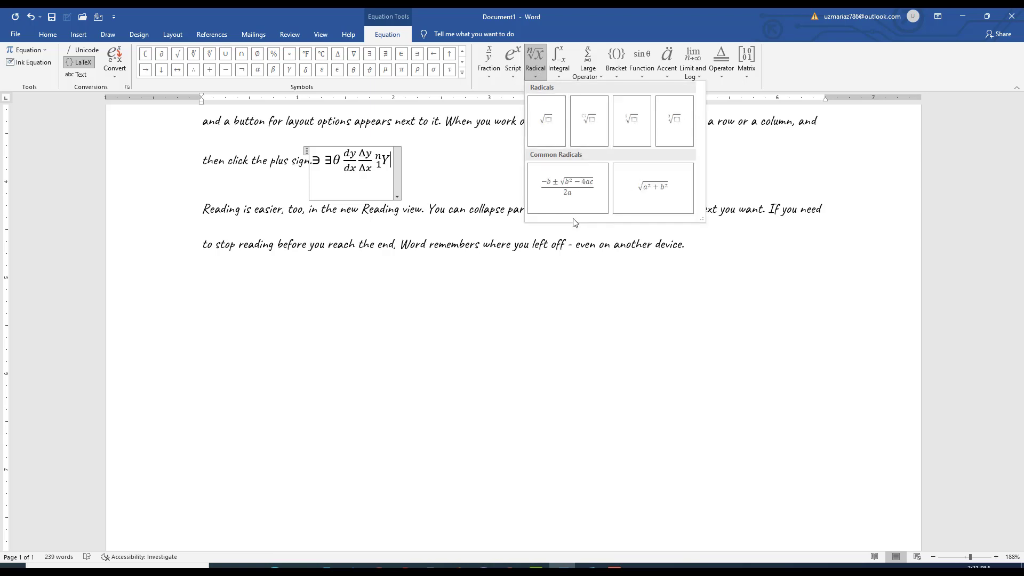
pyautogui.click(540, 131)
pyautogui.click(560, 70)
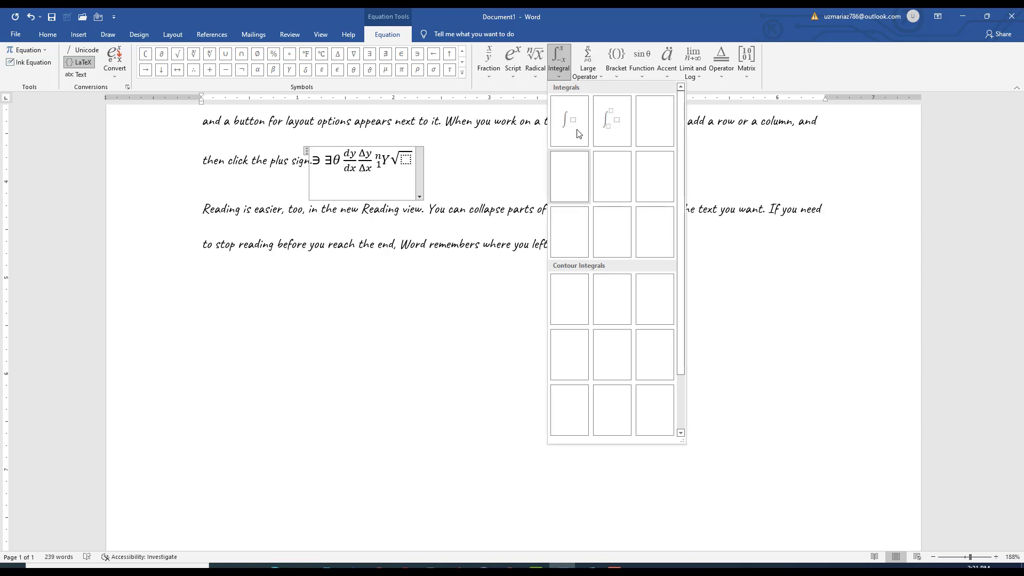
pyautogui.click(578, 133)
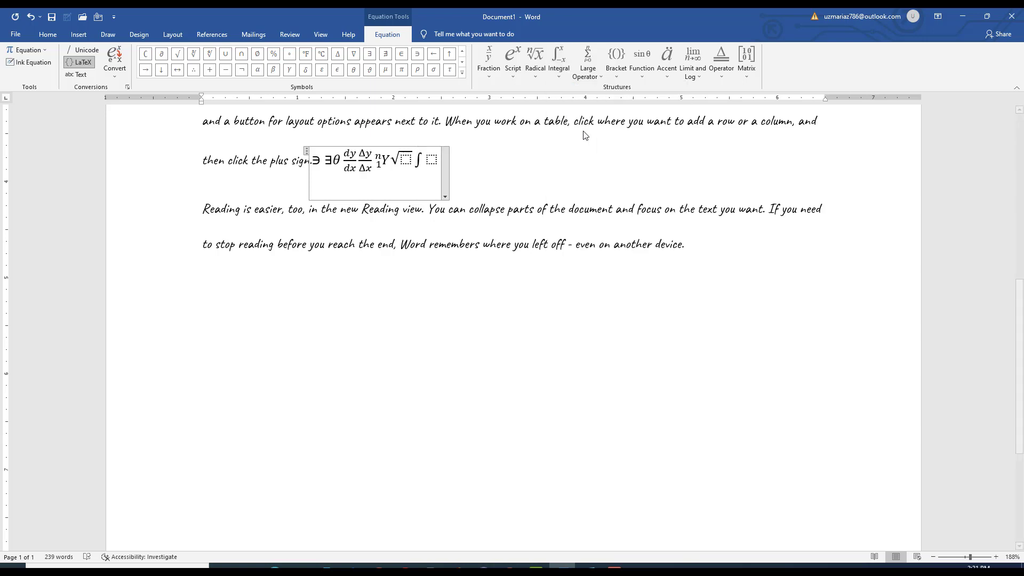
pyautogui.click(622, 69)
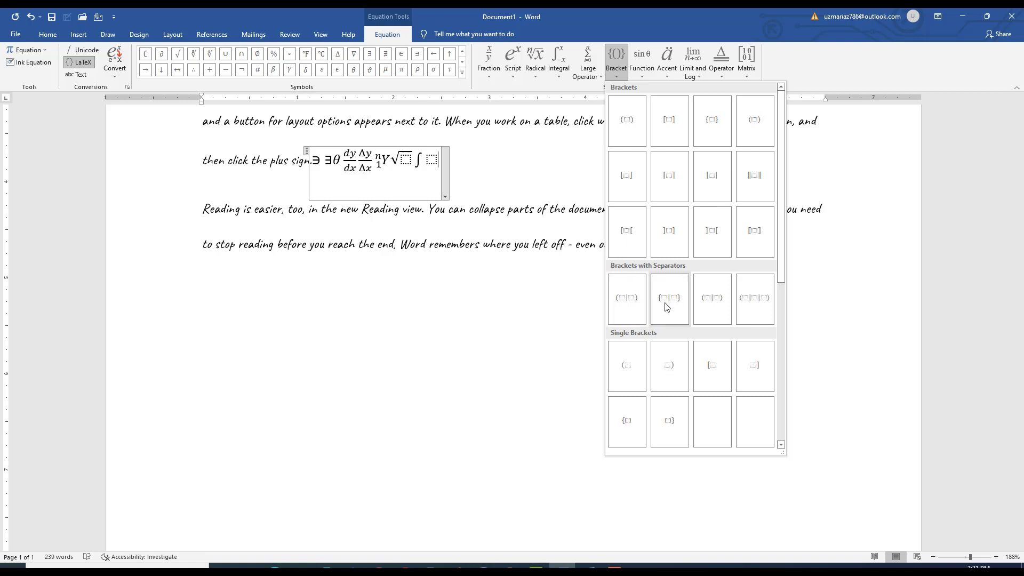
pyautogui.scroll(-3, 647, 343)
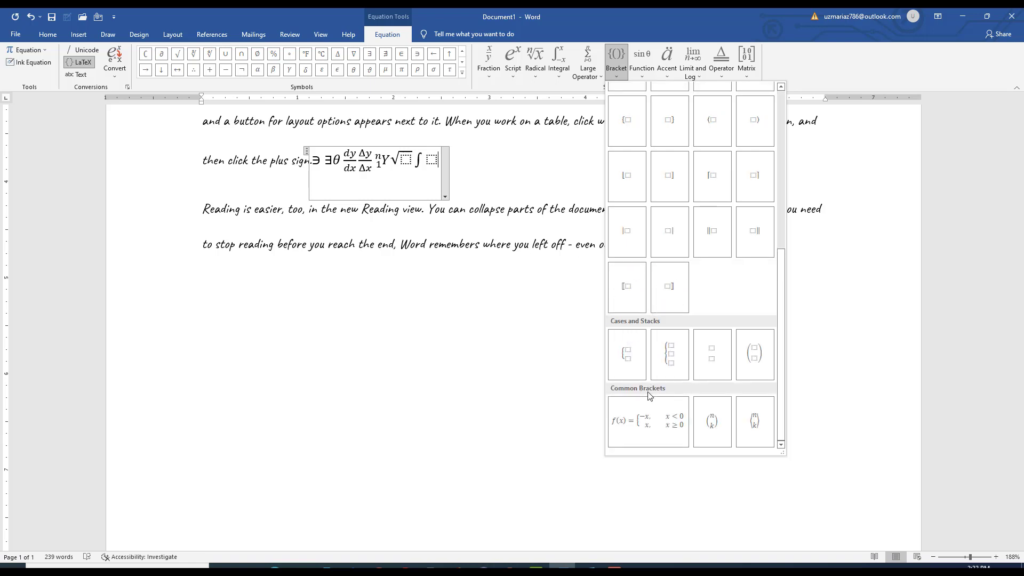
pyautogui.scroll(3, 686, 260)
pyautogui.scroll(-3, 687, 258)
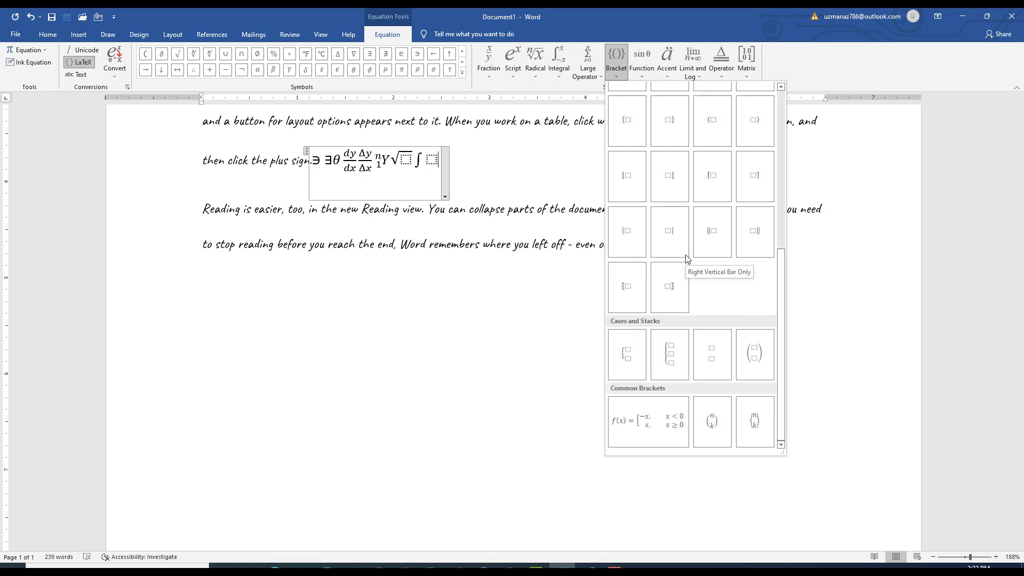
pyautogui.click(641, 73)
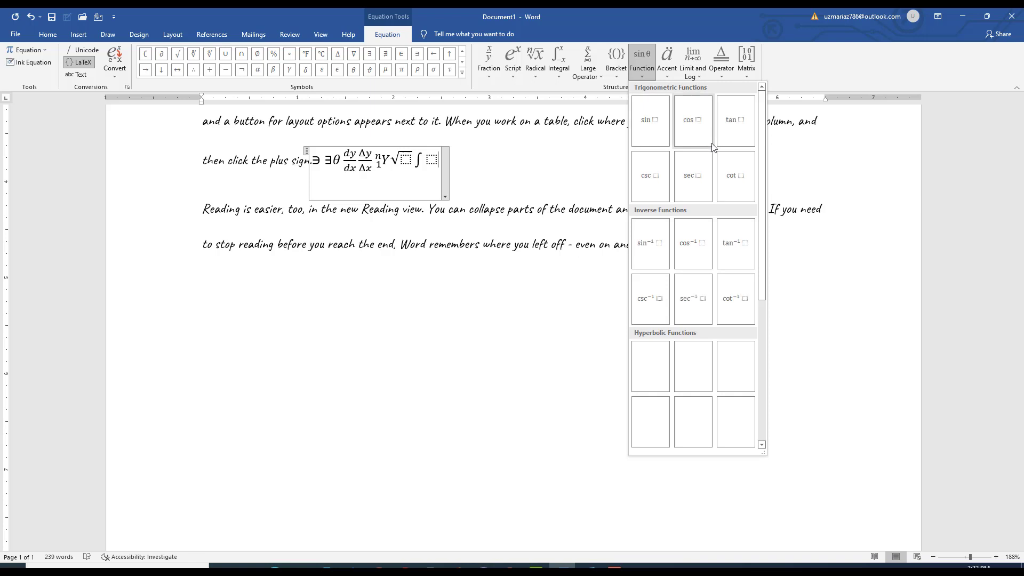
# Append an empty placeholder with a bar accent after the integral.
pyautogui.click(666, 61)
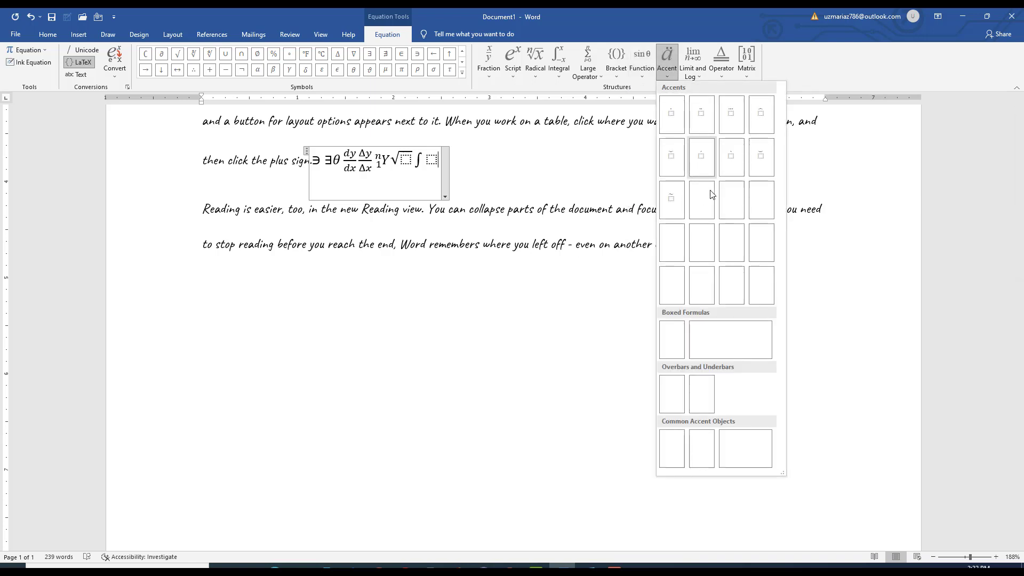
pyautogui.click(708, 207)
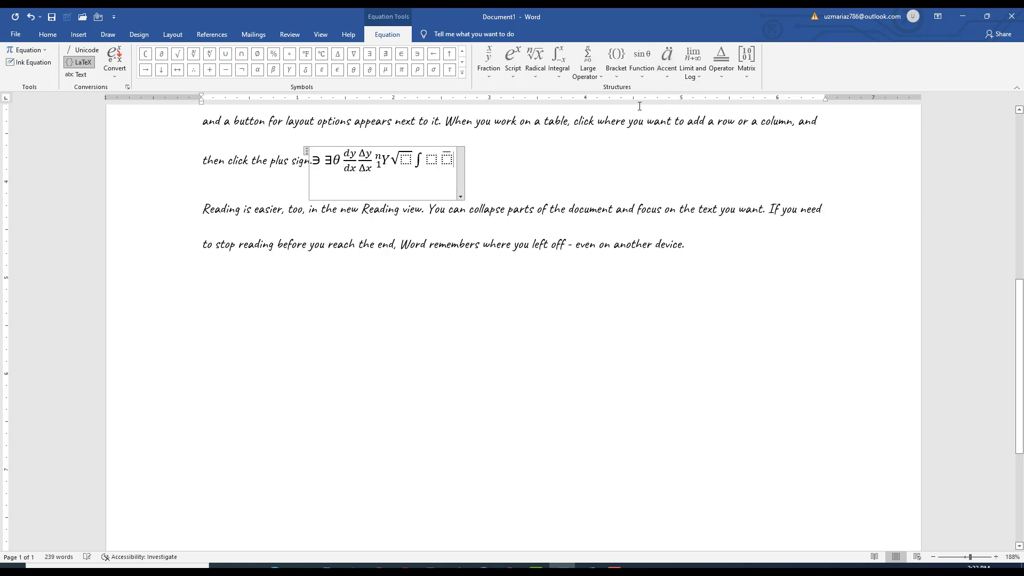
# Look through the limit, logarithm and operator structures, append a 2×2 identity matrix to the end of the equation, and leave the equation.
pyautogui.click(692, 61)
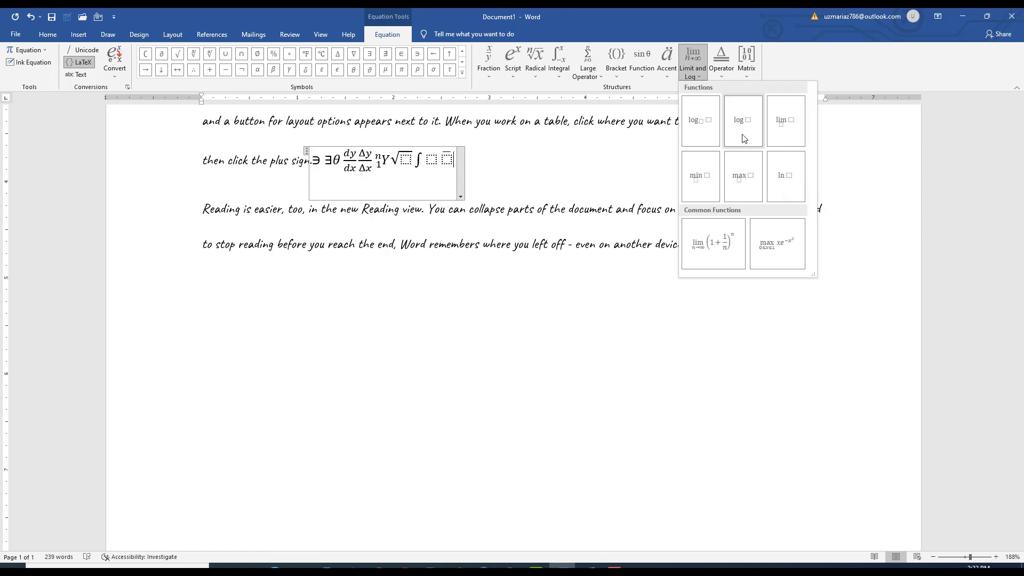
pyautogui.click(729, 63)
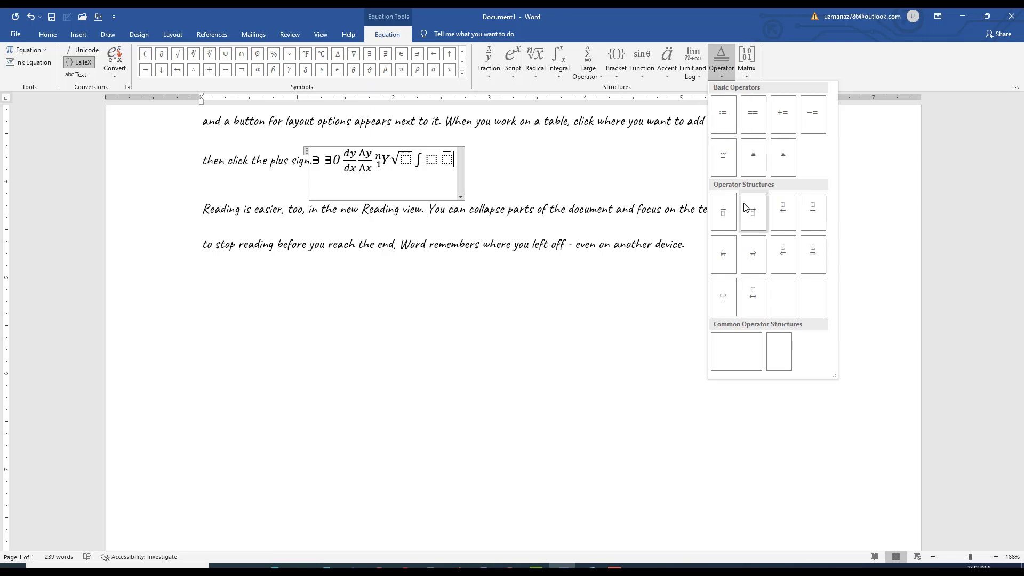
pyautogui.click(748, 71)
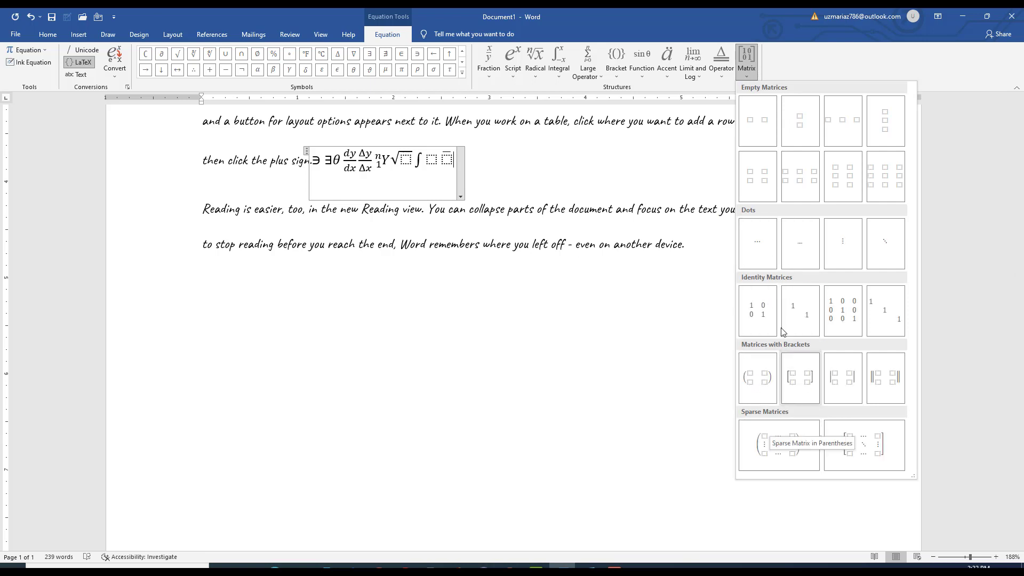
pyautogui.click(762, 309)
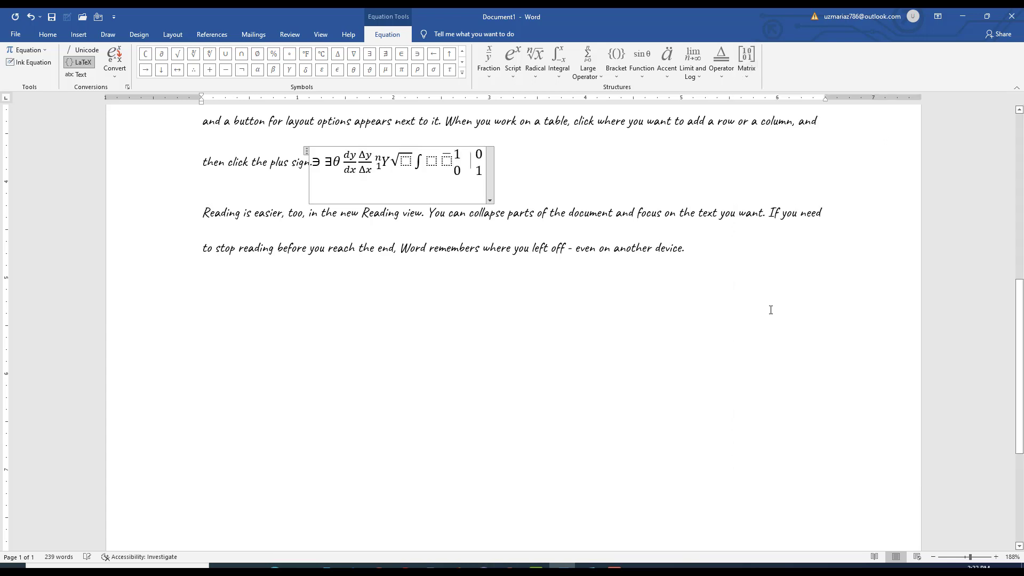
pyautogui.click(510, 167)
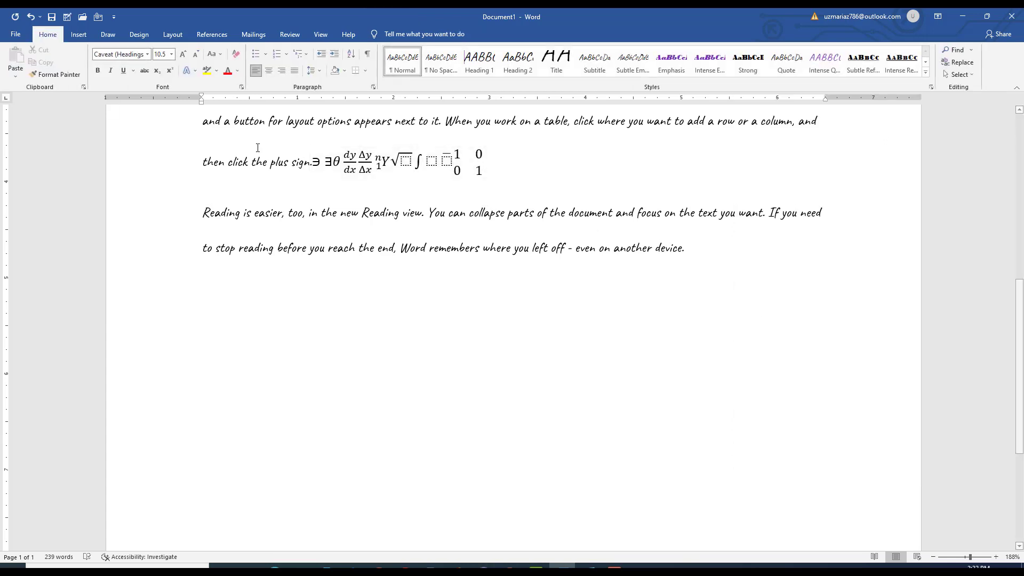
pyautogui.click(378, 165)
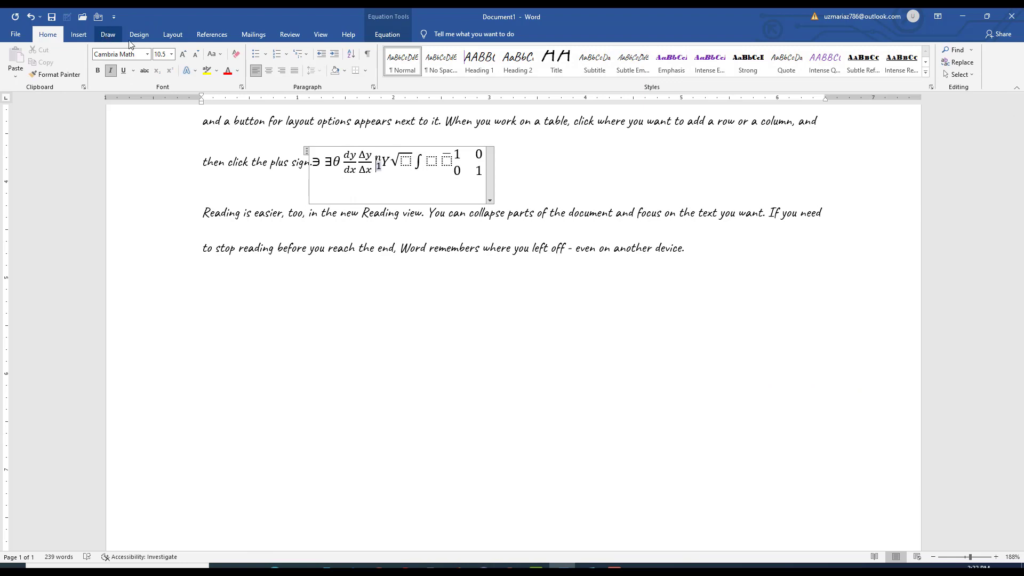
pyautogui.click(387, 34)
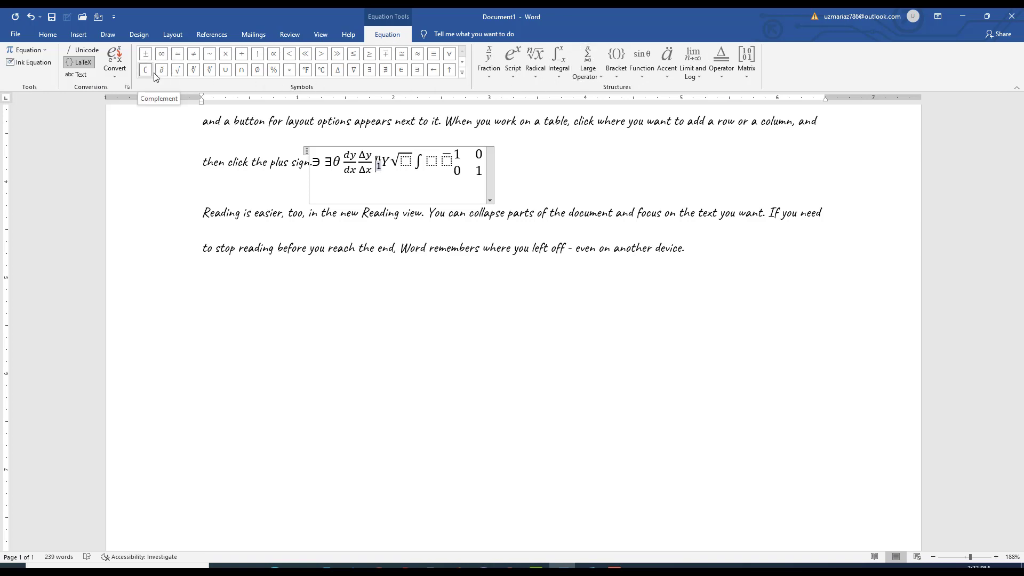
# Insert a drawing canvas below the equation and shrink it to about 1.93" high by 3.3" wide.
pyautogui.click(107, 35)
pyautogui.click(595, 157)
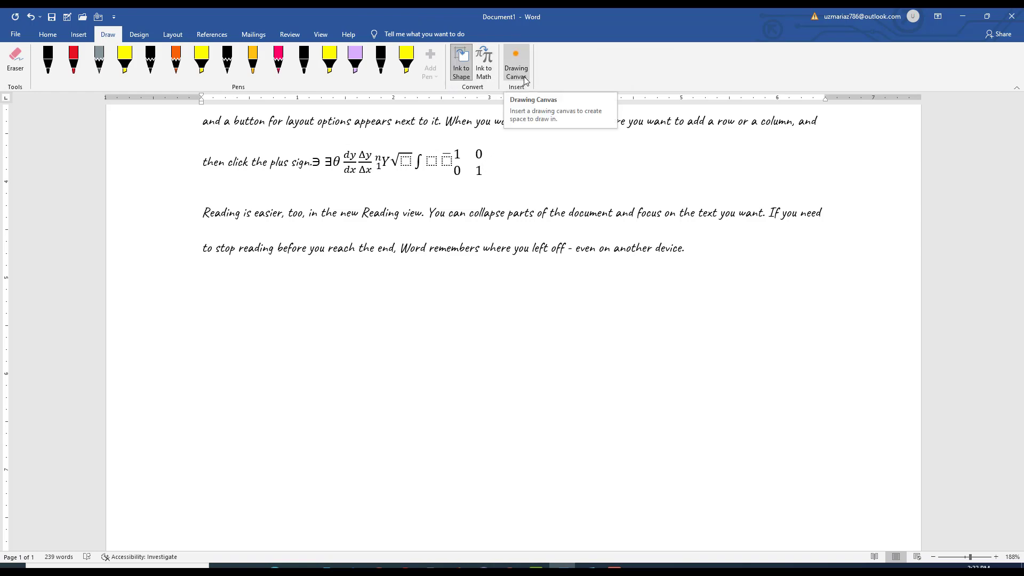
pyautogui.click(524, 77)
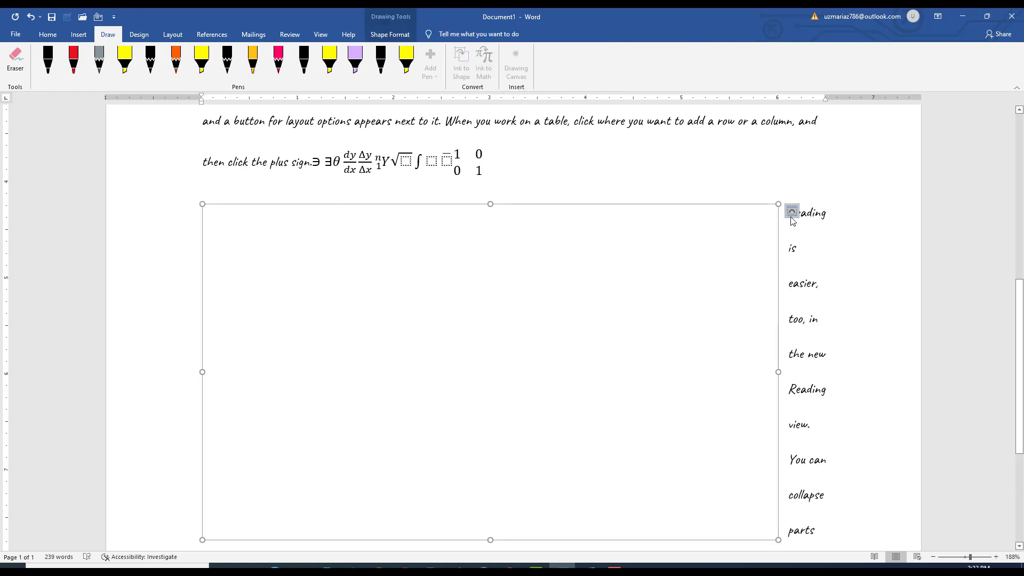
pyautogui.moveTo(778, 204); pyautogui.dragTo(533, 391)
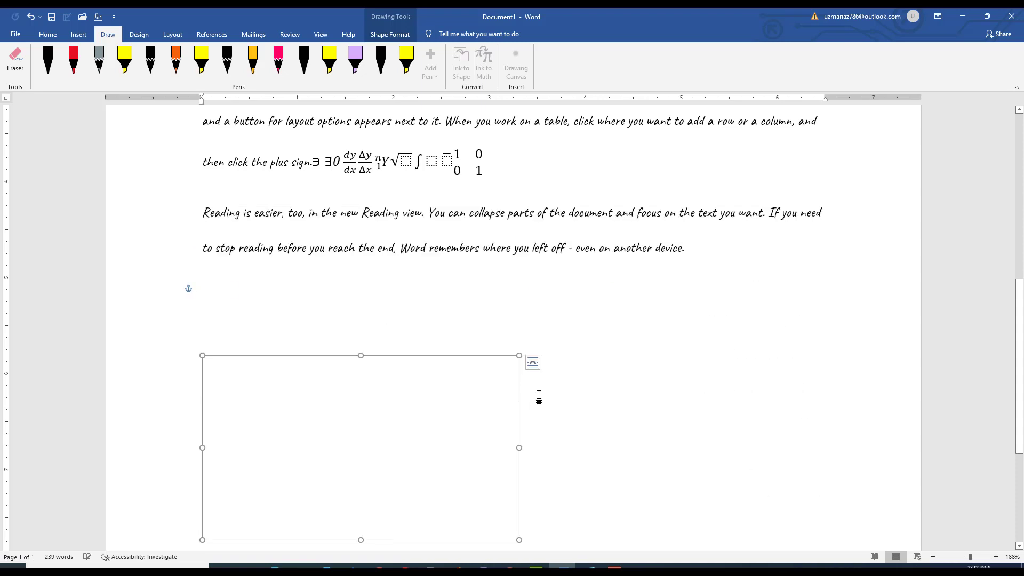
# Draw a text box about 1.24" high by 2.58" wide inside the canvas and enter "Thank you" in it.
pyautogui.scroll(-3, 573, 391)
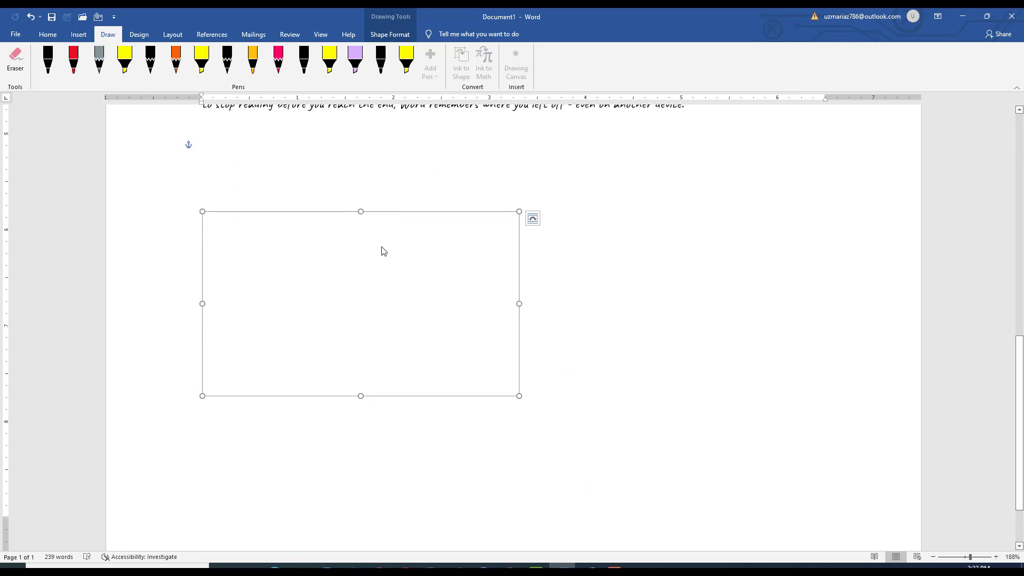
pyautogui.click(395, 36)
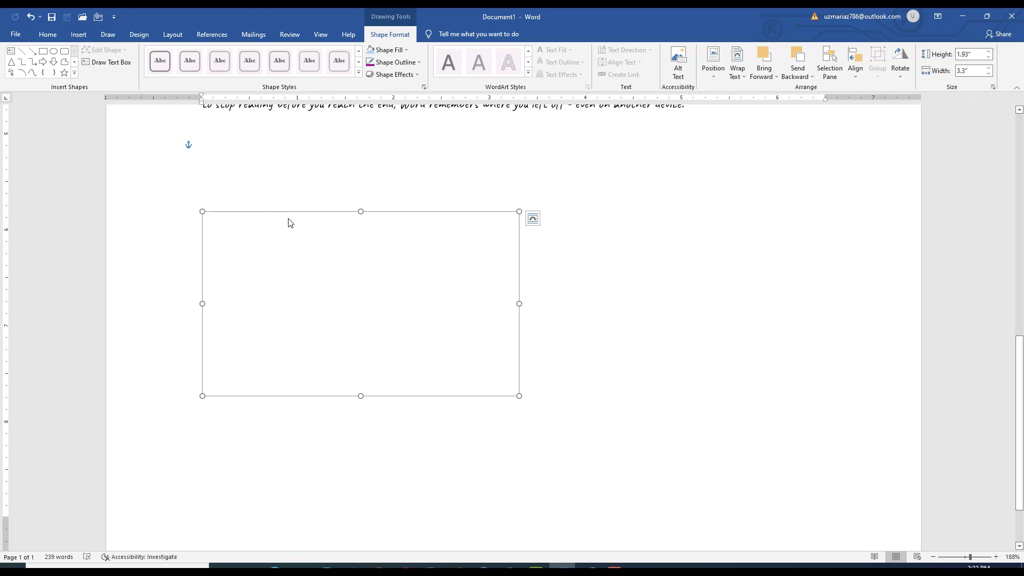
pyautogui.click(74, 73)
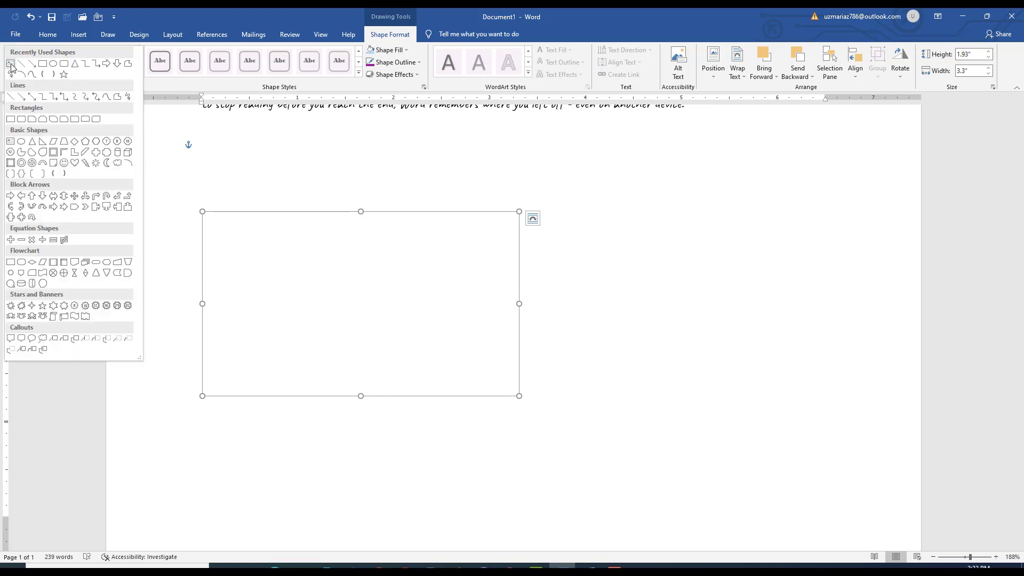
pyautogui.click(10, 63)
pyautogui.moveTo(217, 237); pyautogui.dragTo(470, 357)
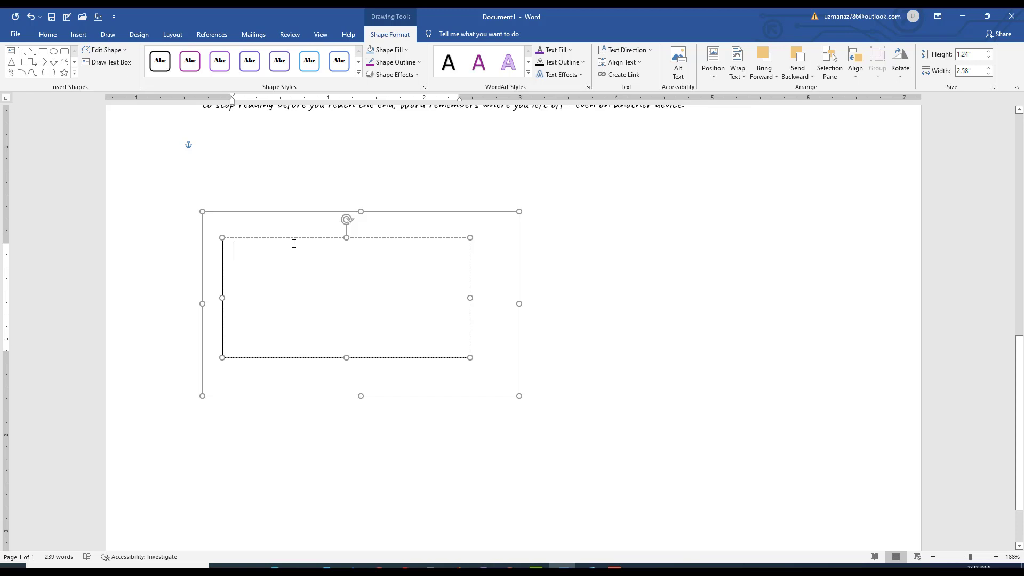
pyautogui.write('han')
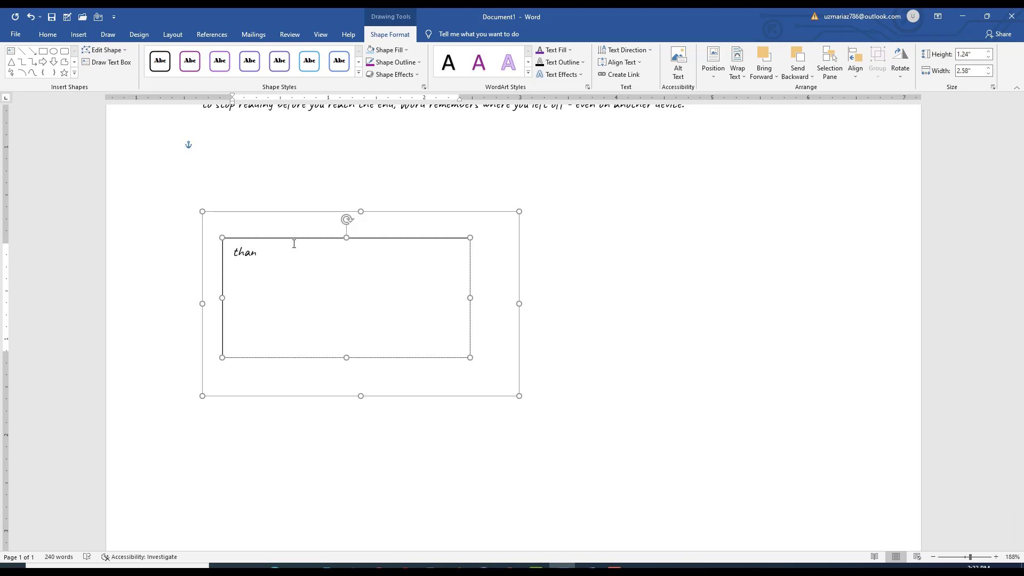
pyautogui.write('k you')
# Change the shape of the "Thank you" text box to the partial circle from the basic shapes.
pyautogui.click(104, 50)
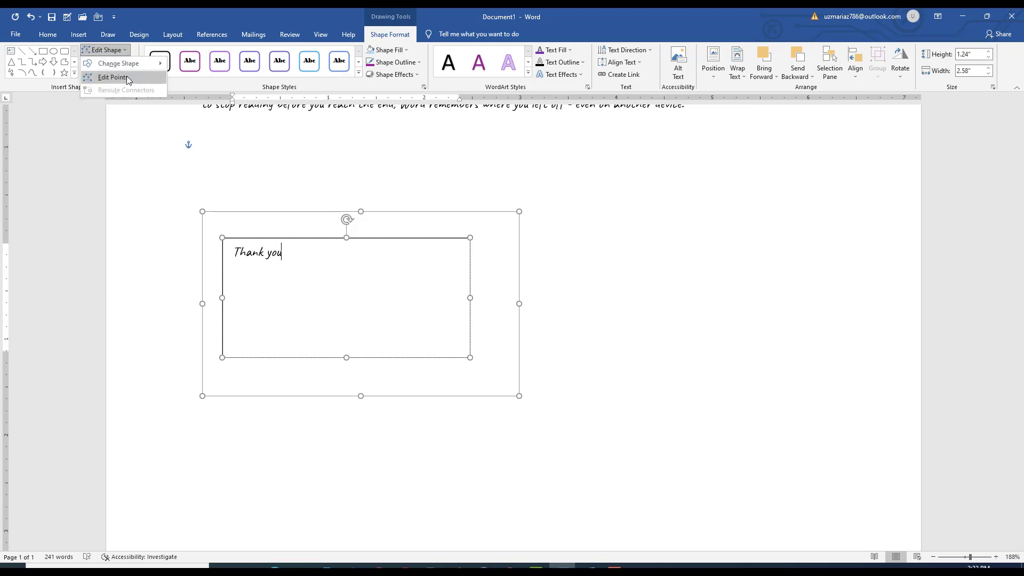
pyautogui.moveTo(131, 64)
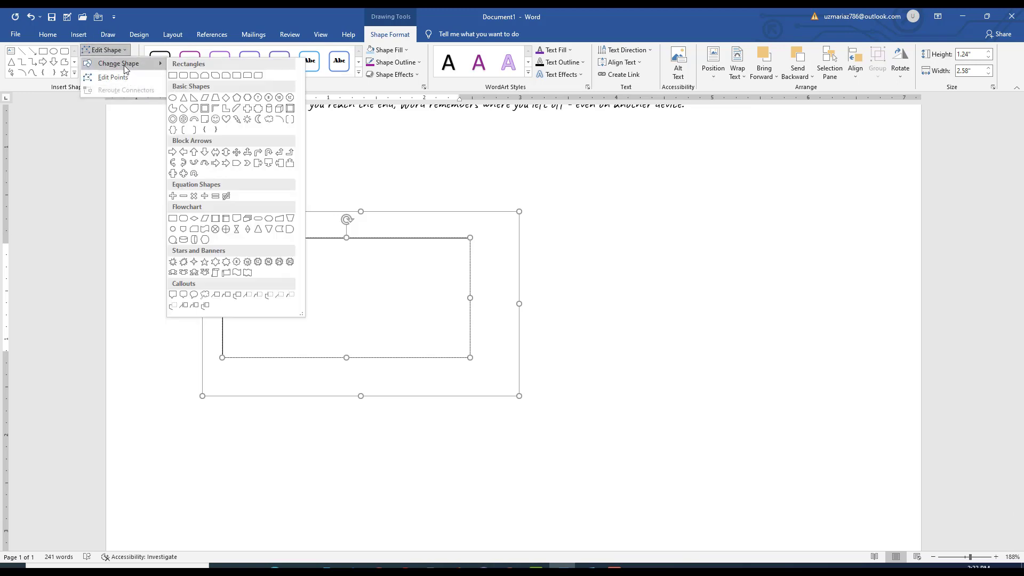
pyautogui.click(172, 108)
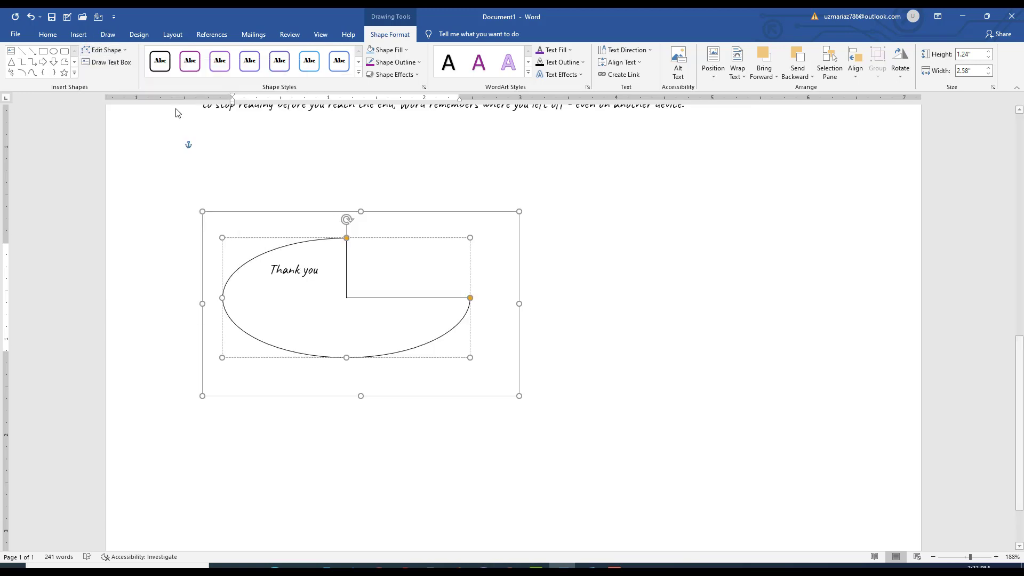
# Edit the partial circle's points, moving its top point up and to the right so the shape is about 1.47" high.
pyautogui.click(118, 50)
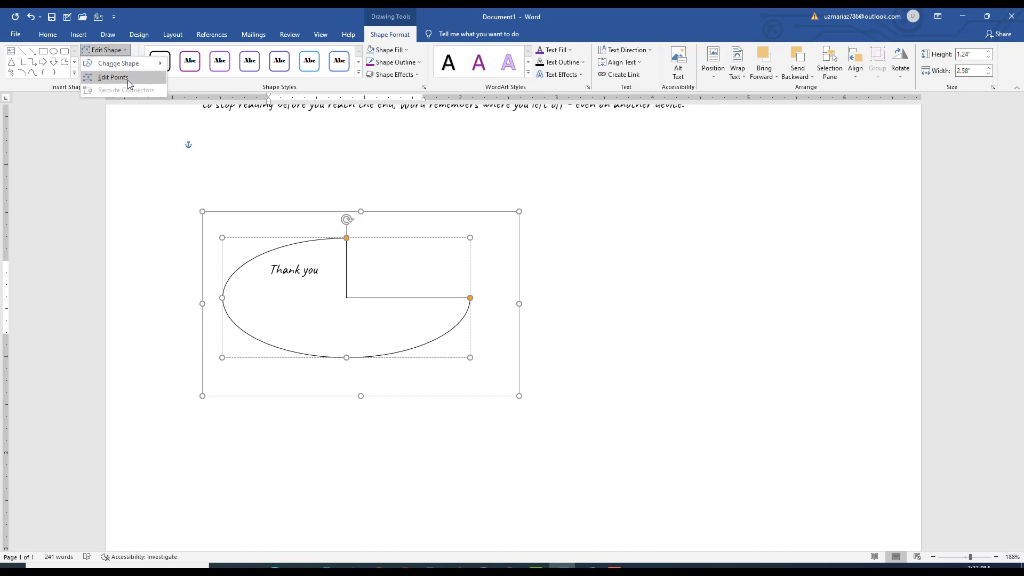
pyautogui.click(133, 76)
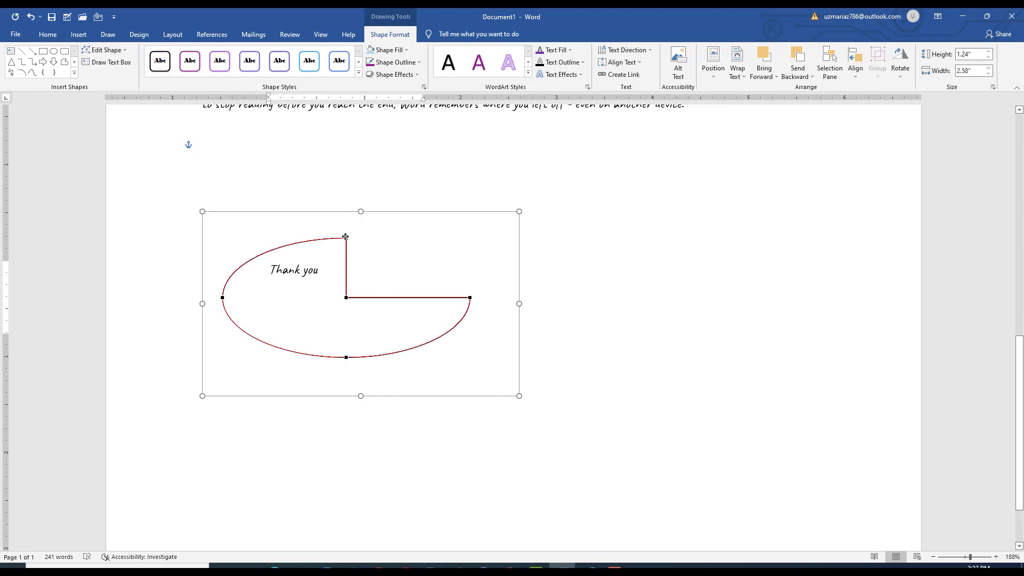
pyautogui.moveTo(346, 238); pyautogui.dragTo(372, 216)
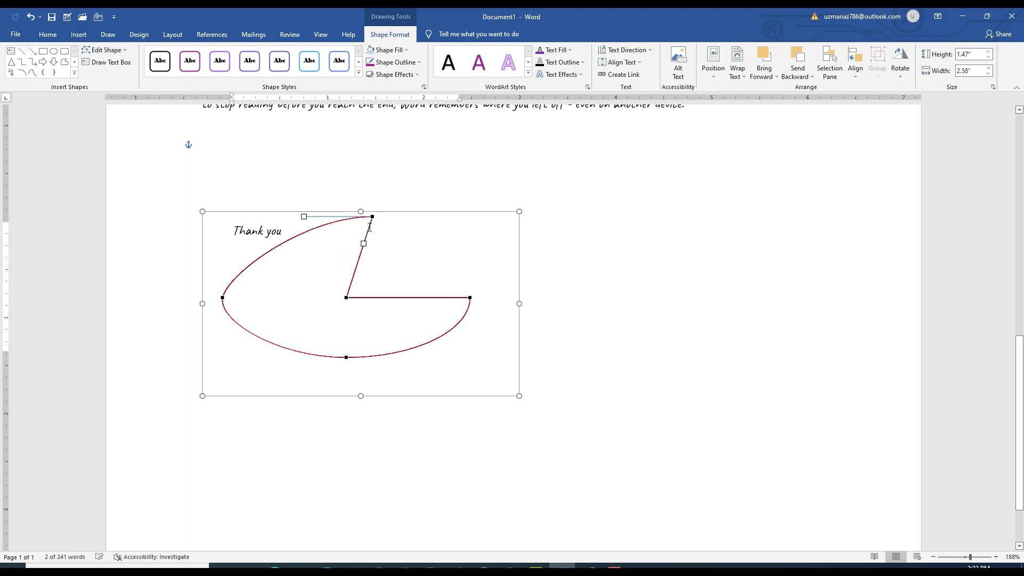
# Change the edited "Thank you" shape to the teardrop from the basic shapes.
pyautogui.click(105, 49)
pyautogui.moveTo(121, 65)
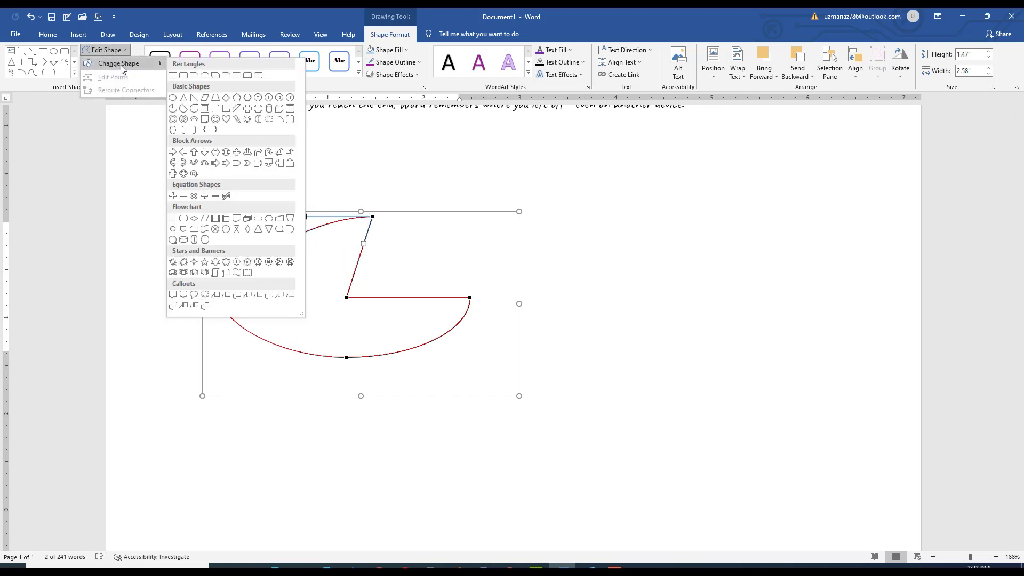
pyautogui.click(196, 122)
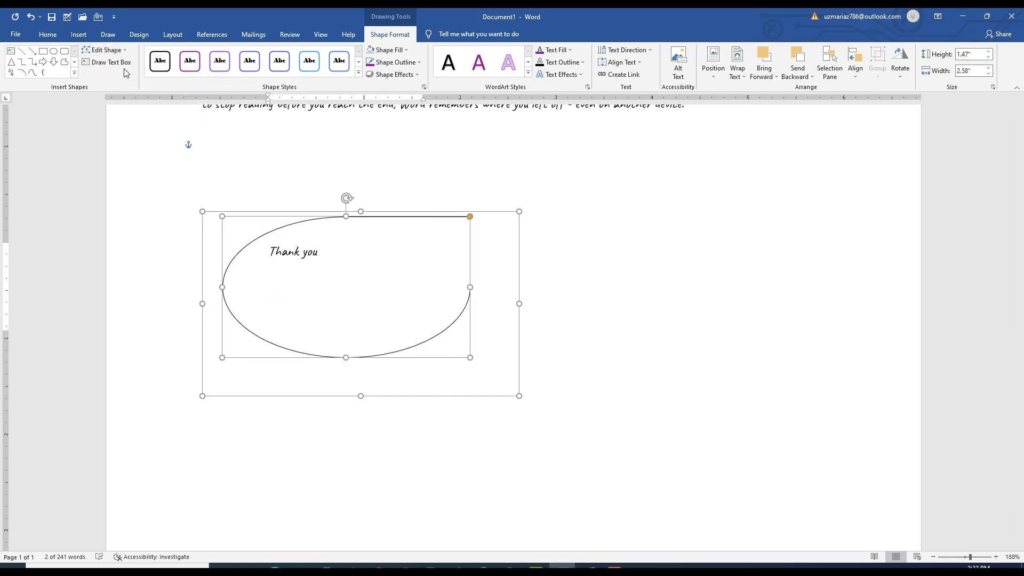
# Draw a second text box over the teardrop's left side and shrink it to about 0.63" high by 0.82" wide.
pyautogui.click(106, 63)
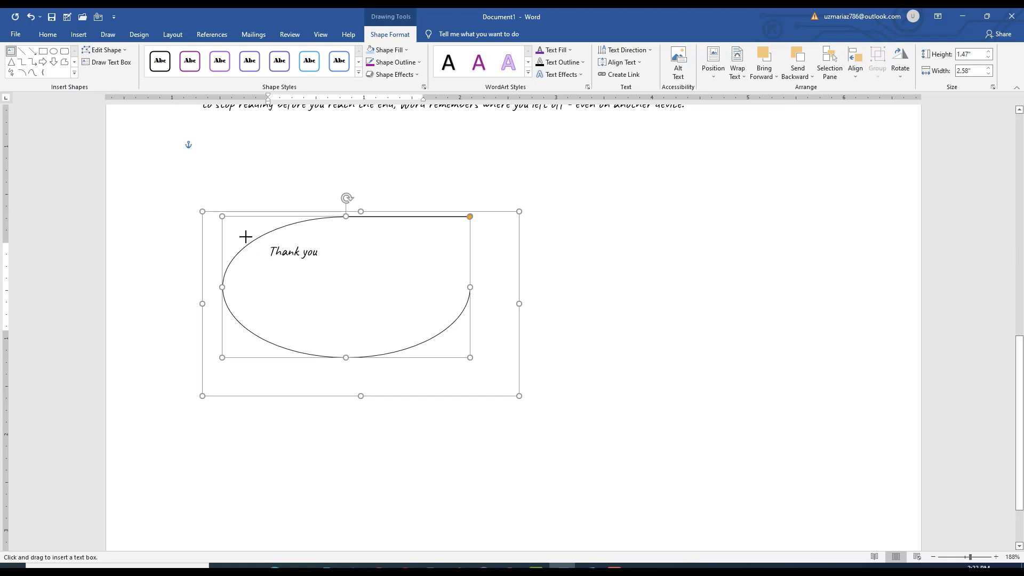
pyautogui.moveTo(216, 228); pyautogui.dragTo(373, 320)
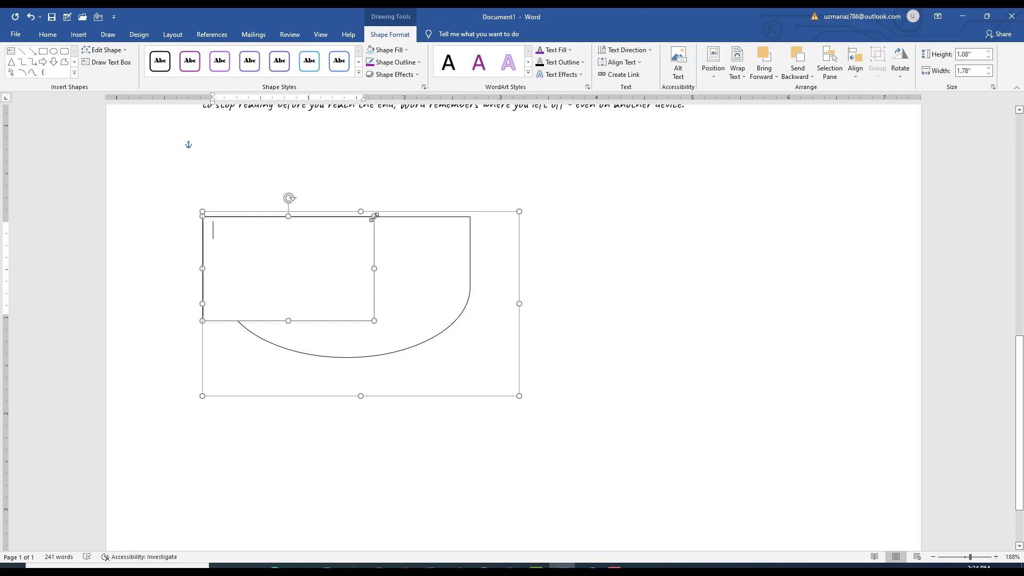
pyautogui.moveTo(374, 217); pyautogui.dragTo(281, 260)
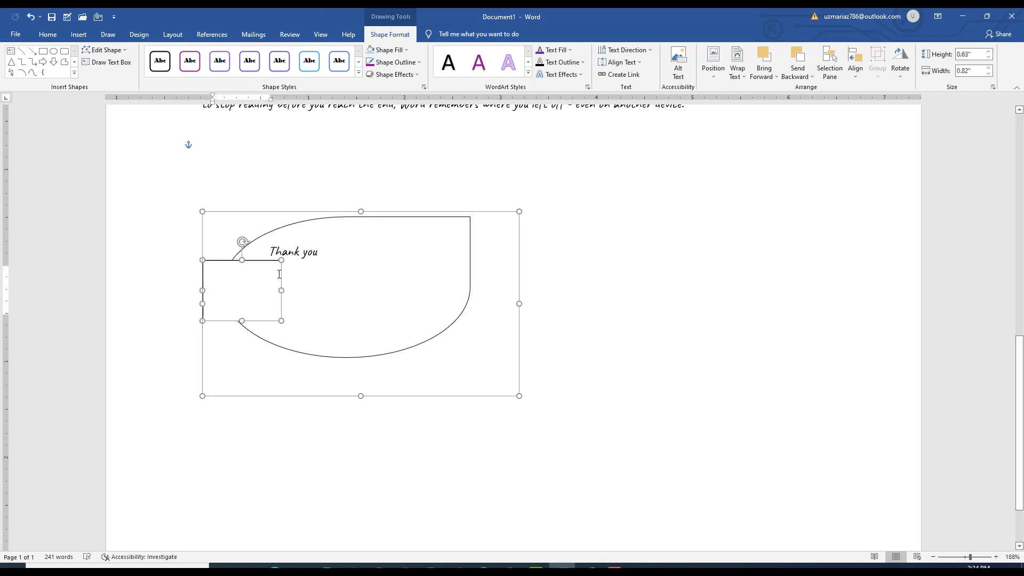
# Enter "v" in the small text box and apply the solid light blue theme style with a darker outline.
pyautogui.write('v')
pyautogui.click(358, 72)
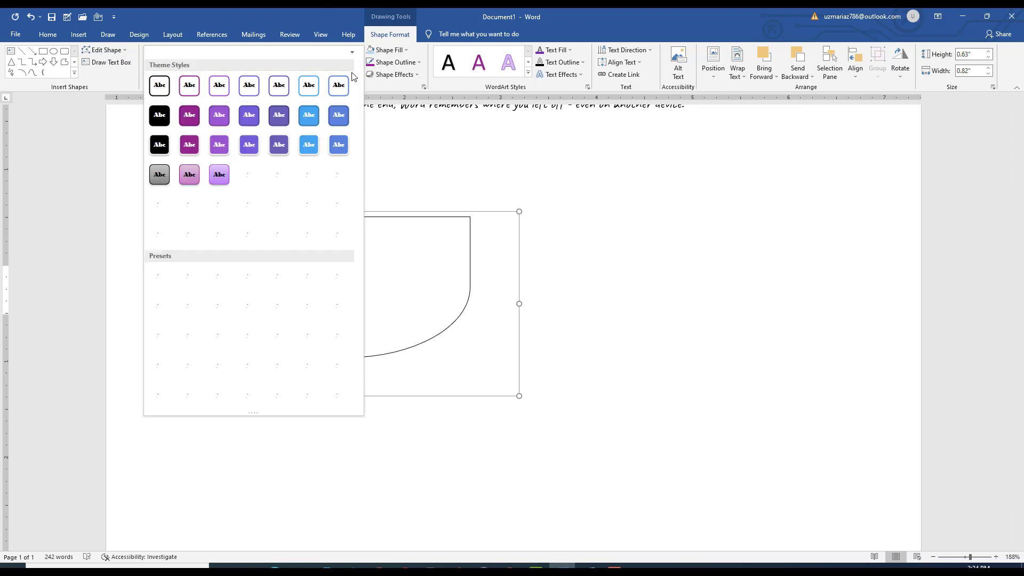
pyautogui.click(310, 117)
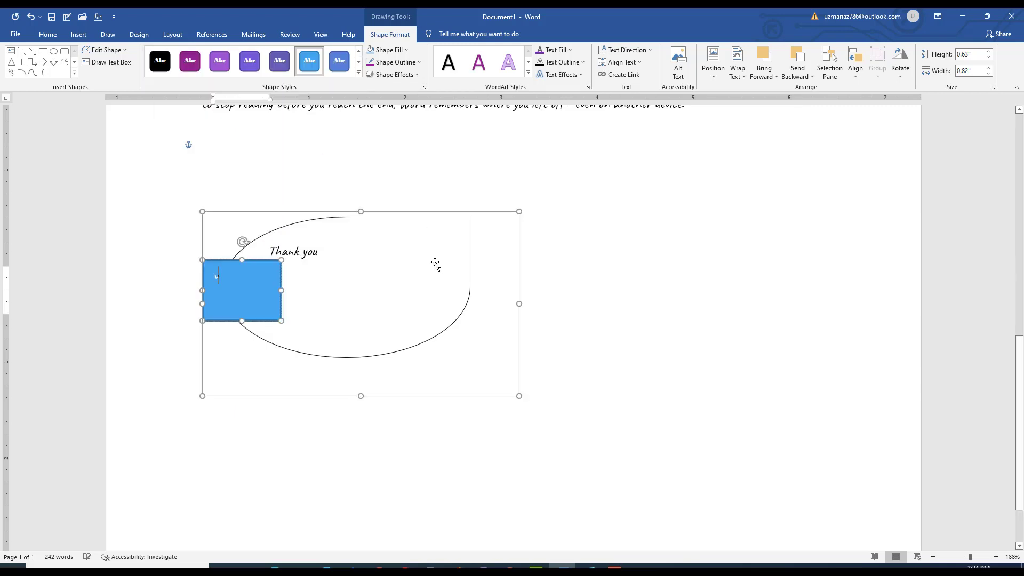
pyautogui.click(378, 283)
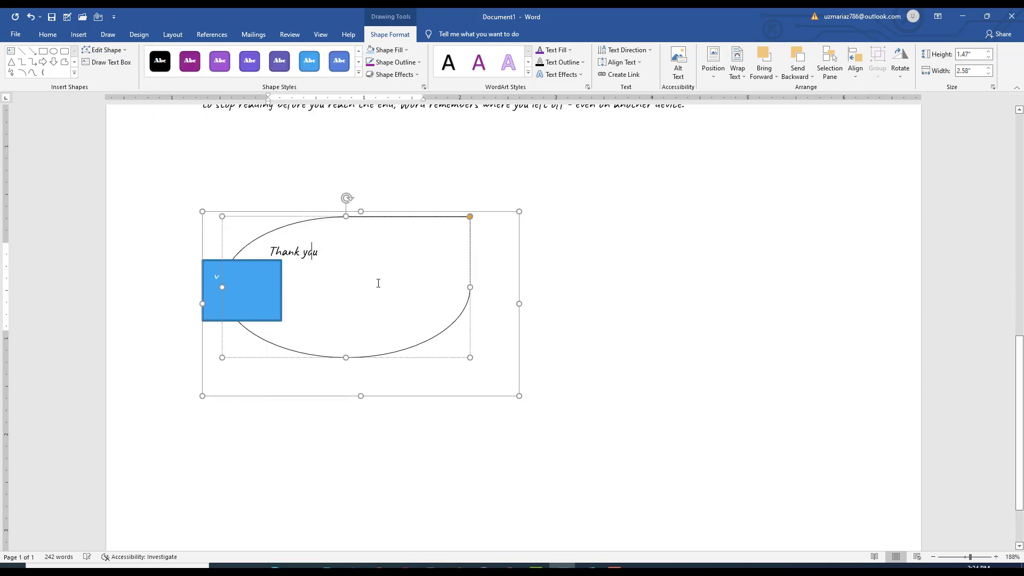
pyautogui.click(244, 284)
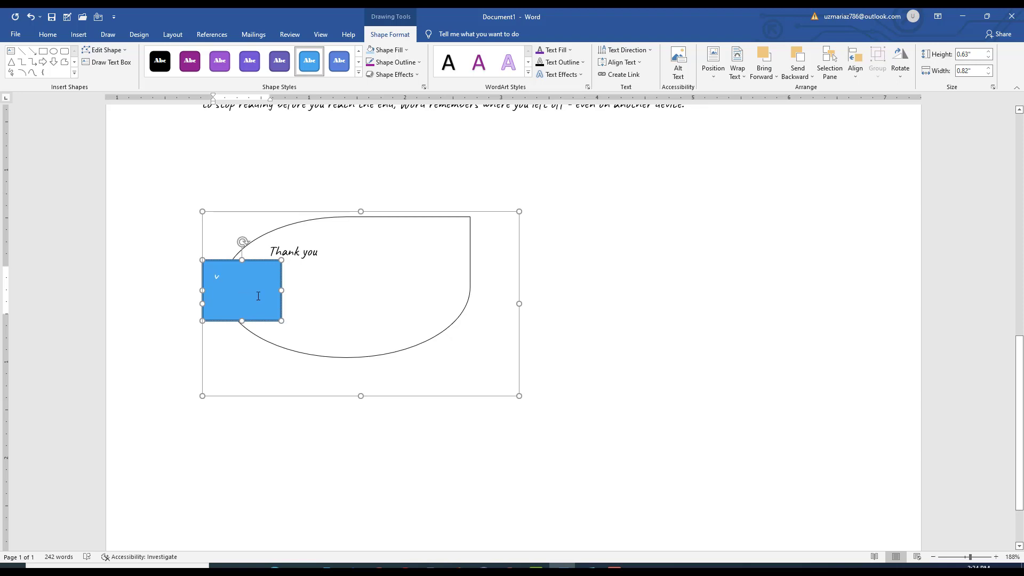
pyautogui.click(277, 263)
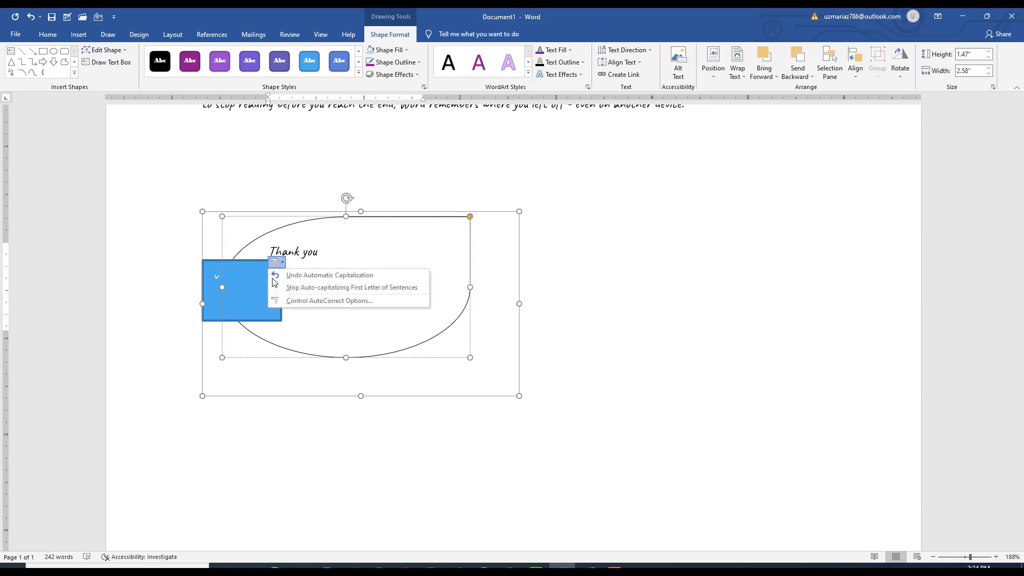
pyautogui.click(254, 286)
# Apply the white theme style with a purple outline to the teardrop shape.
pyautogui.click(306, 277)
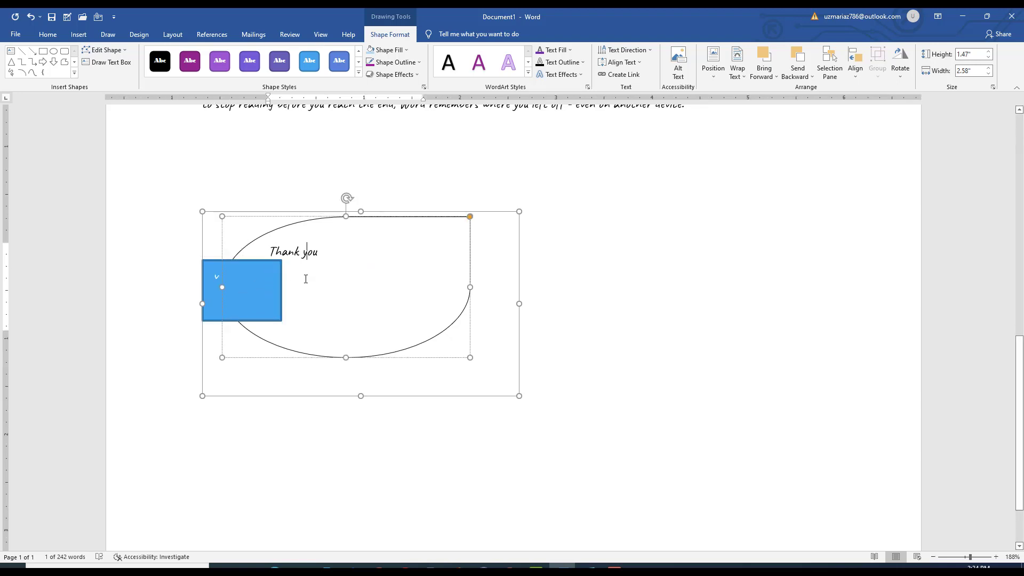
pyautogui.click(193, 66)
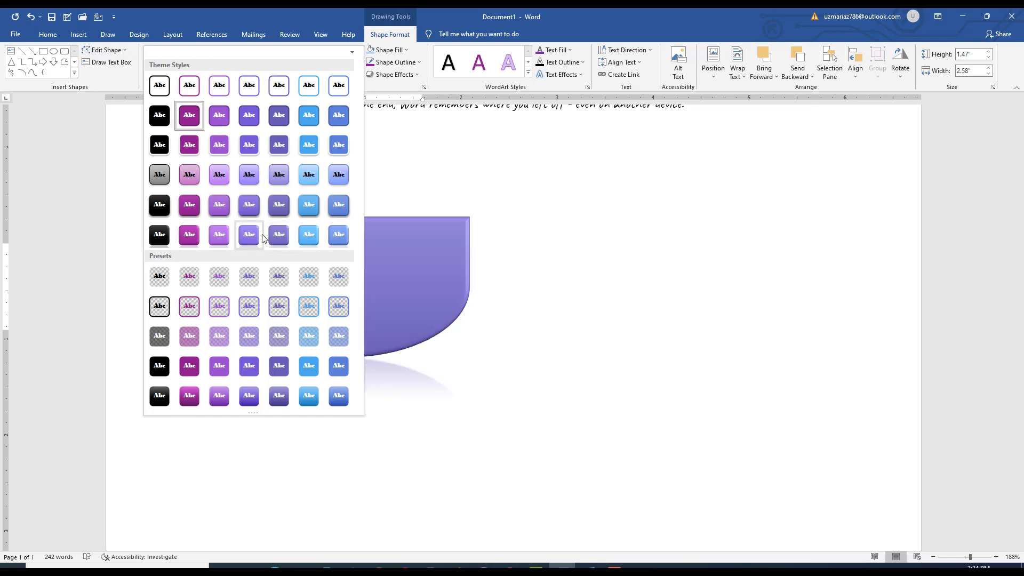
pyautogui.click(219, 86)
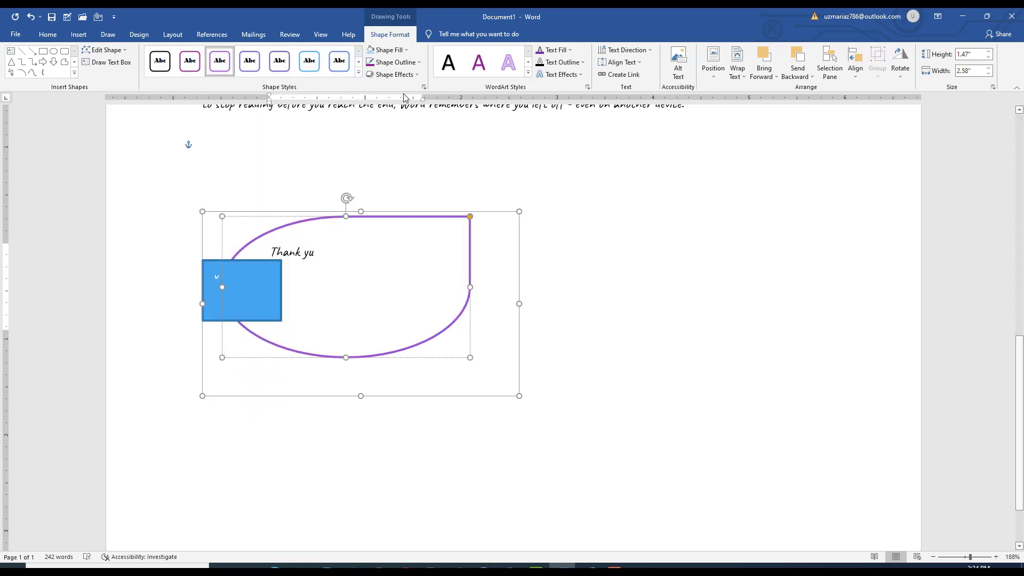
# Fill the teardrop with a light lavender theme color and view the available sources for a picture fill.
pyautogui.click(389, 51)
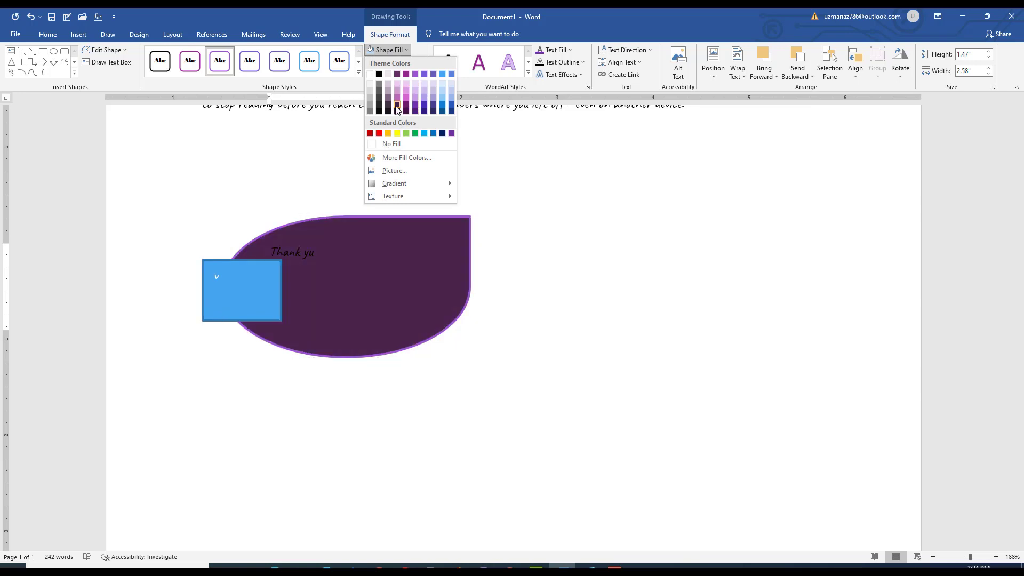
pyautogui.click(432, 91)
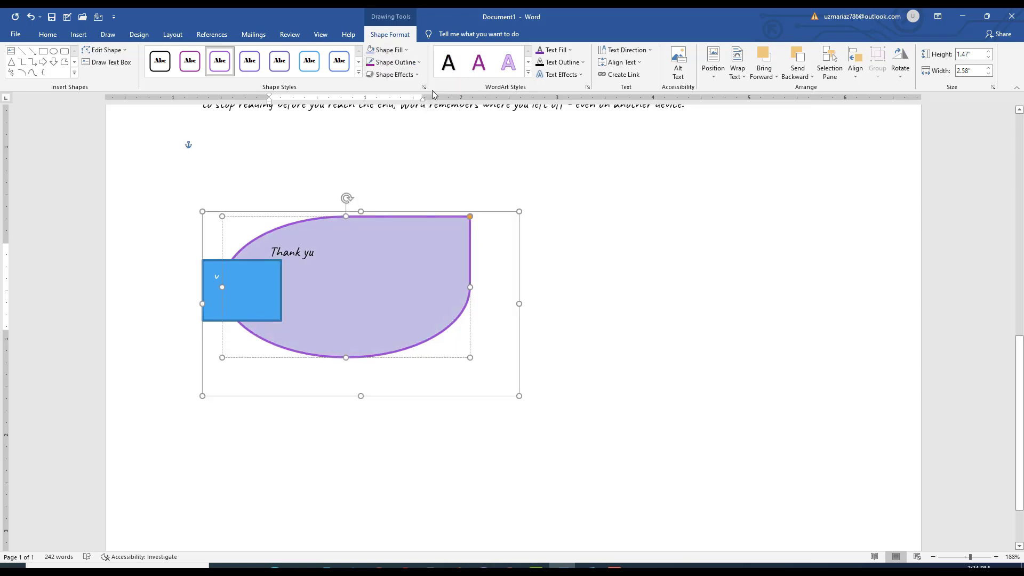
pyautogui.click(392, 53)
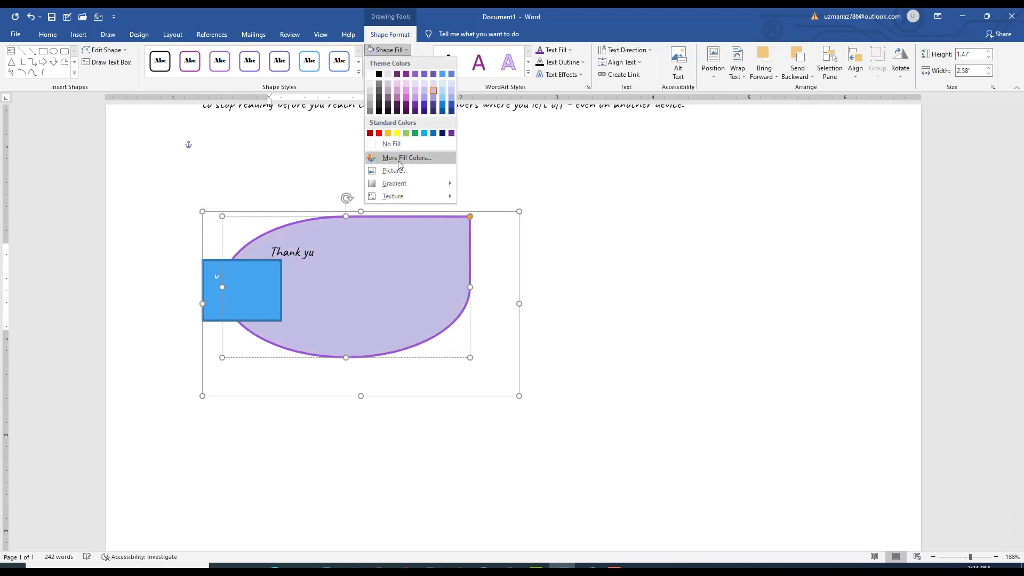
pyautogui.click(409, 171)
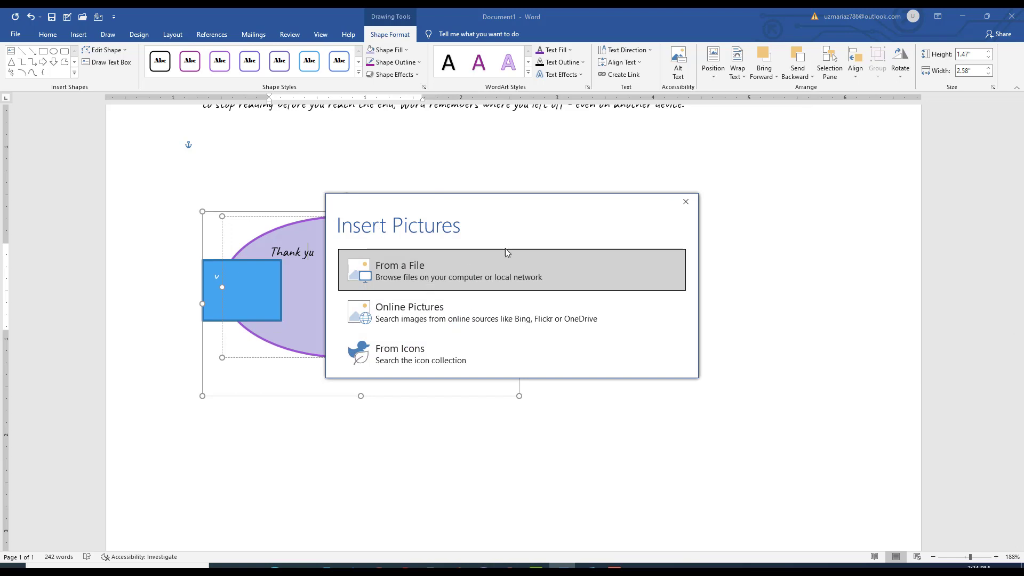
pyautogui.click(684, 202)
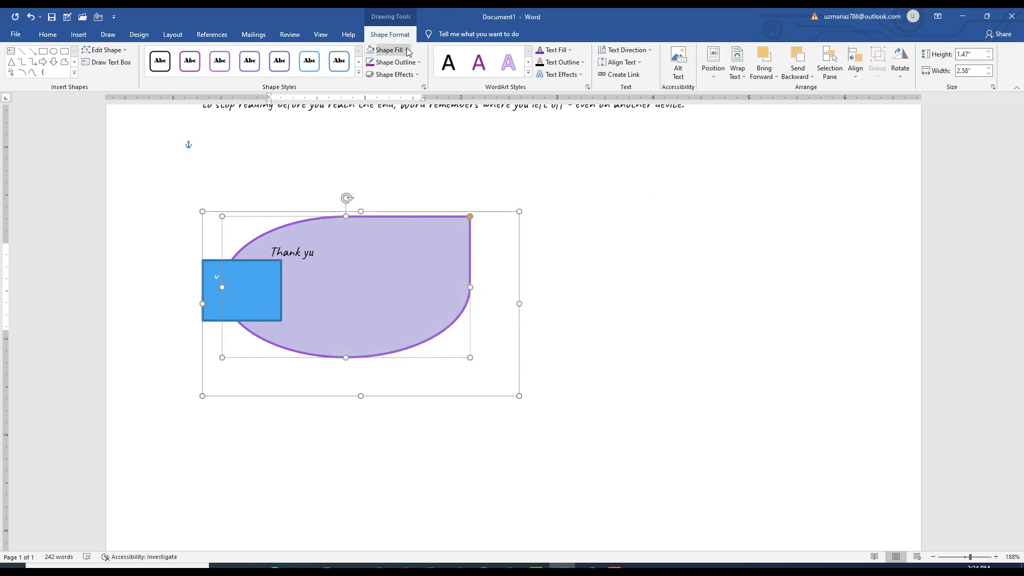
# Try a gradient fill radiating from the teardrop's center, followed by the water droplets texture.
pyautogui.click(408, 50)
pyautogui.moveTo(389, 184)
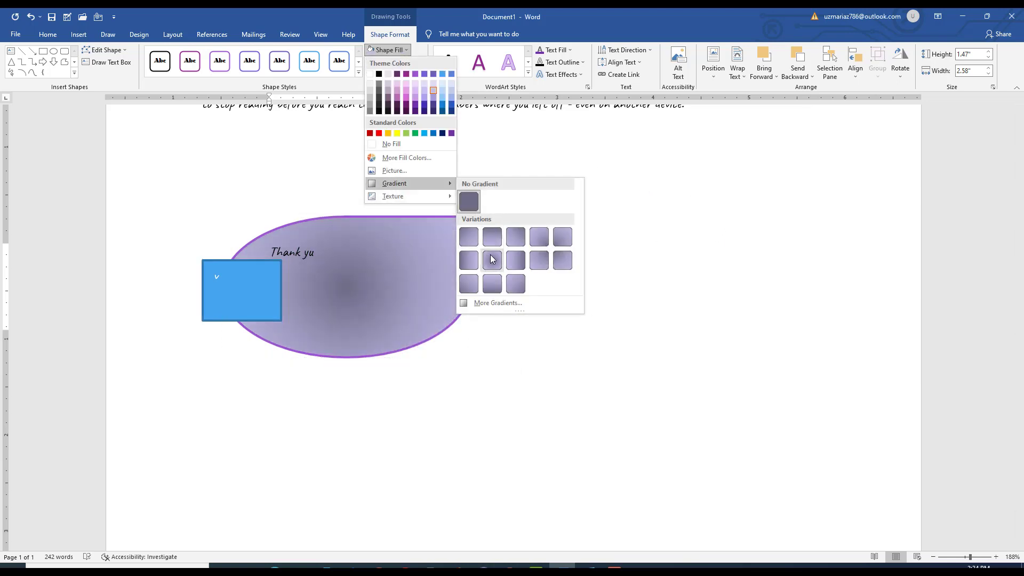
pyautogui.click(492, 261)
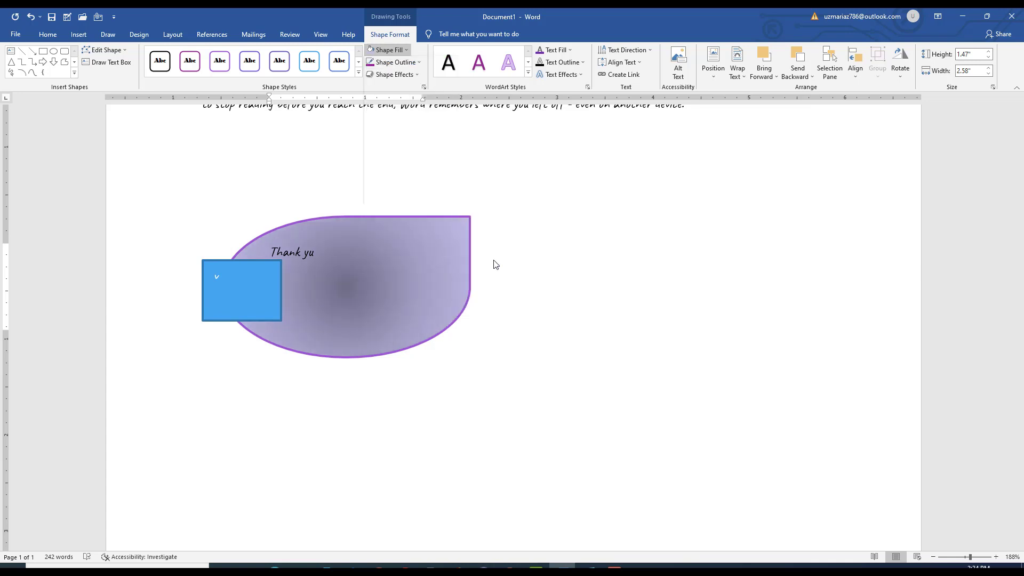
pyautogui.click(388, 51)
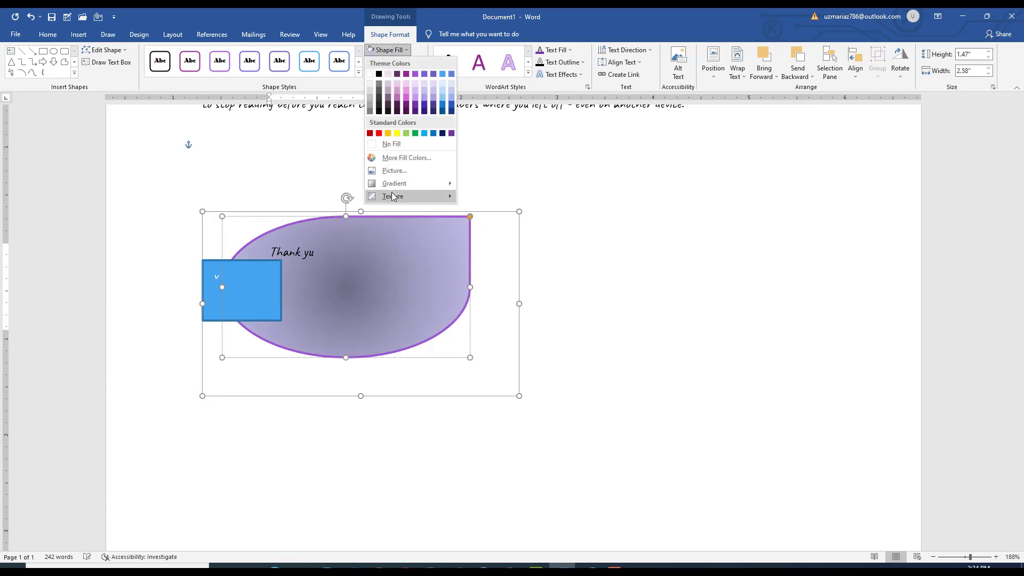
pyautogui.moveTo(391, 196)
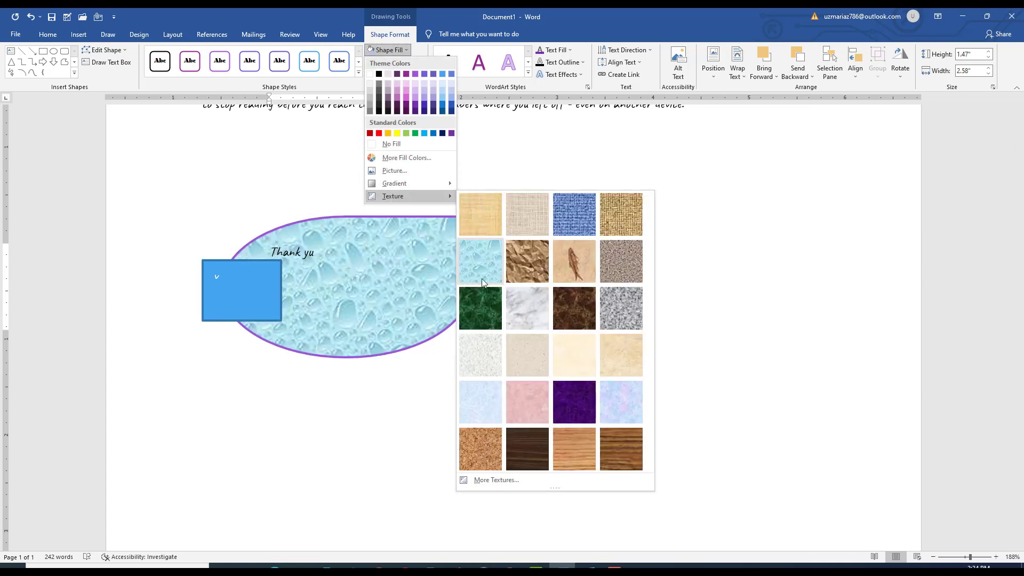
pyautogui.click(476, 264)
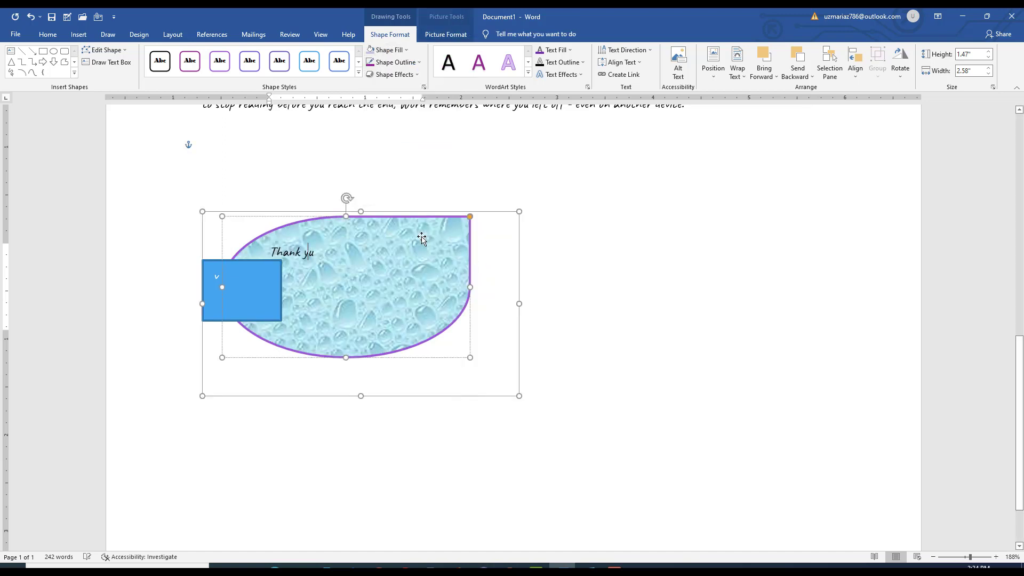
# Fill the teardrop with a horizontal pink gradient that darkens toward its right side.
pyautogui.click(407, 51)
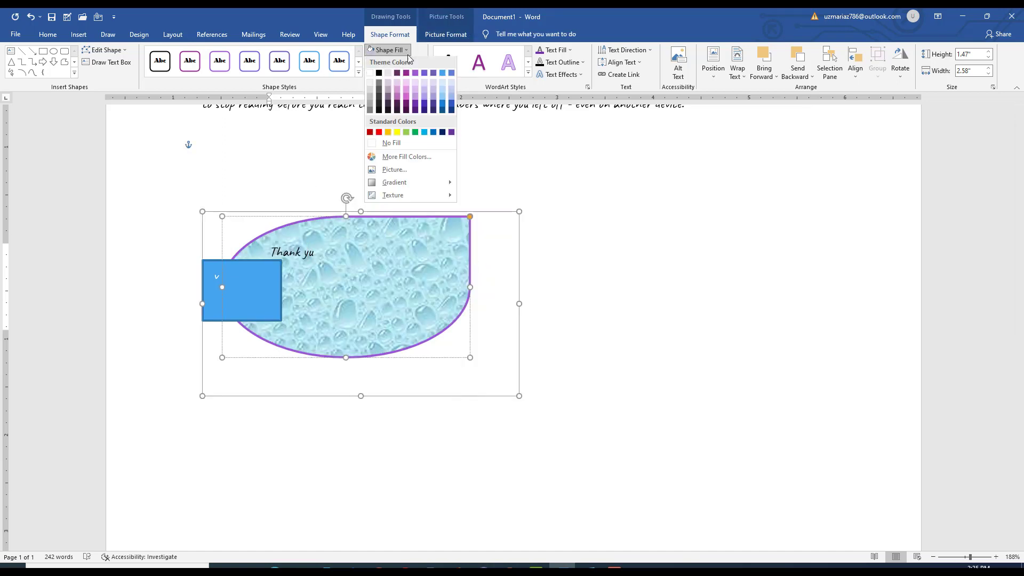
pyautogui.moveTo(409, 185)
pyautogui.click(511, 268)
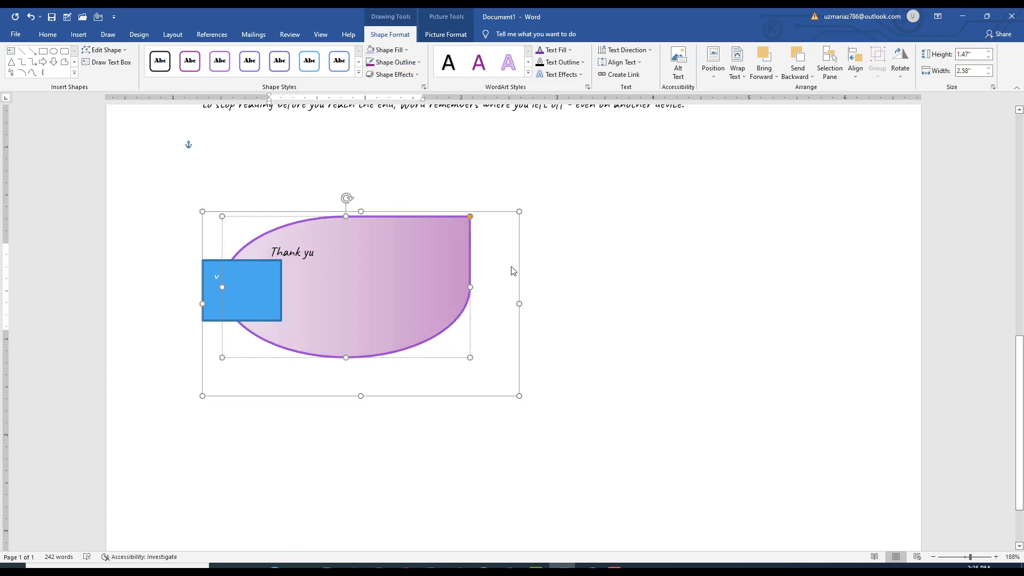
pyautogui.click(400, 51)
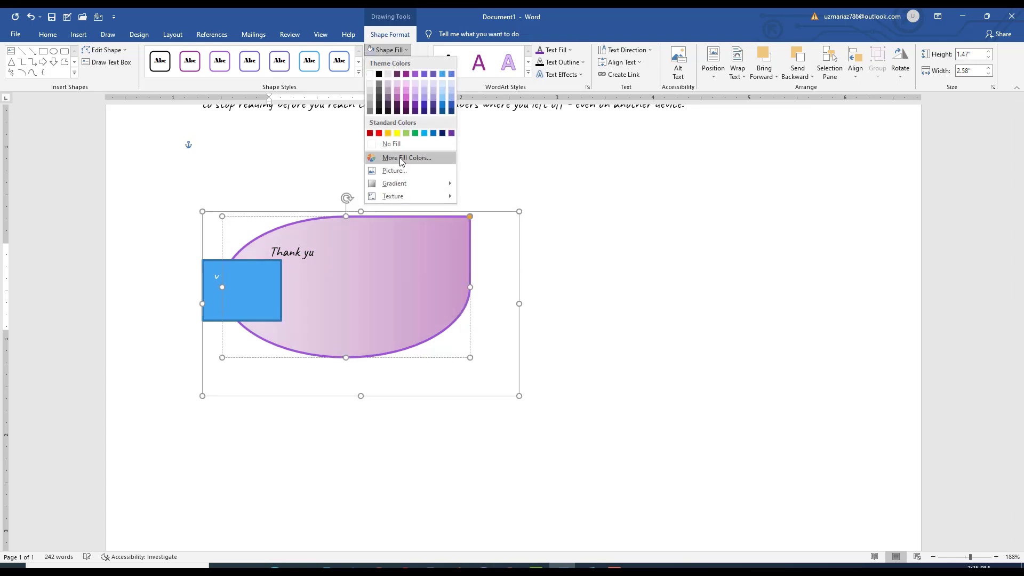
pyautogui.moveTo(390, 197)
pyautogui.click(385, 49)
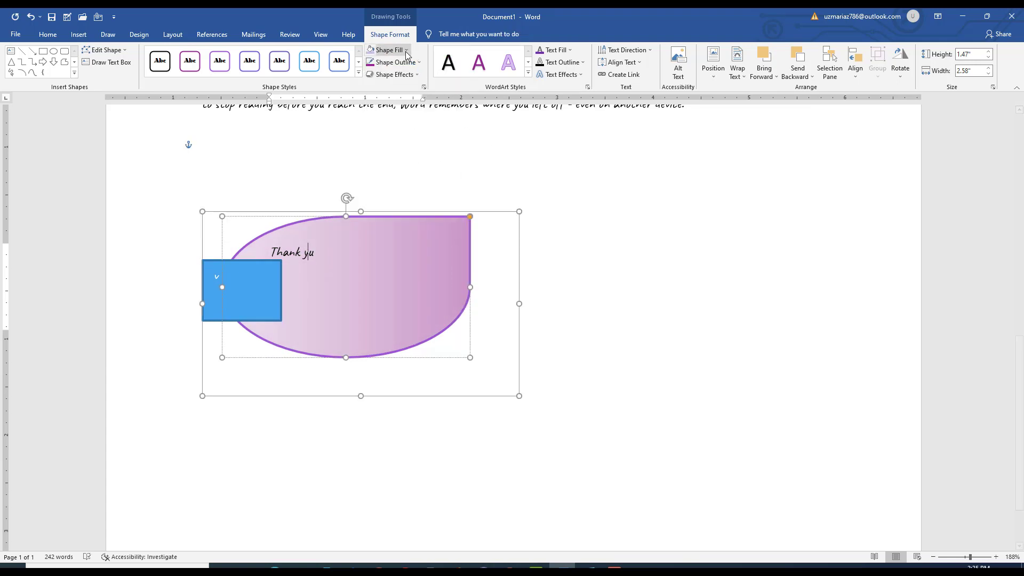
# Give the teardrop a light blue theme-color outline with a 3 pt weight.
pyautogui.click(416, 63)
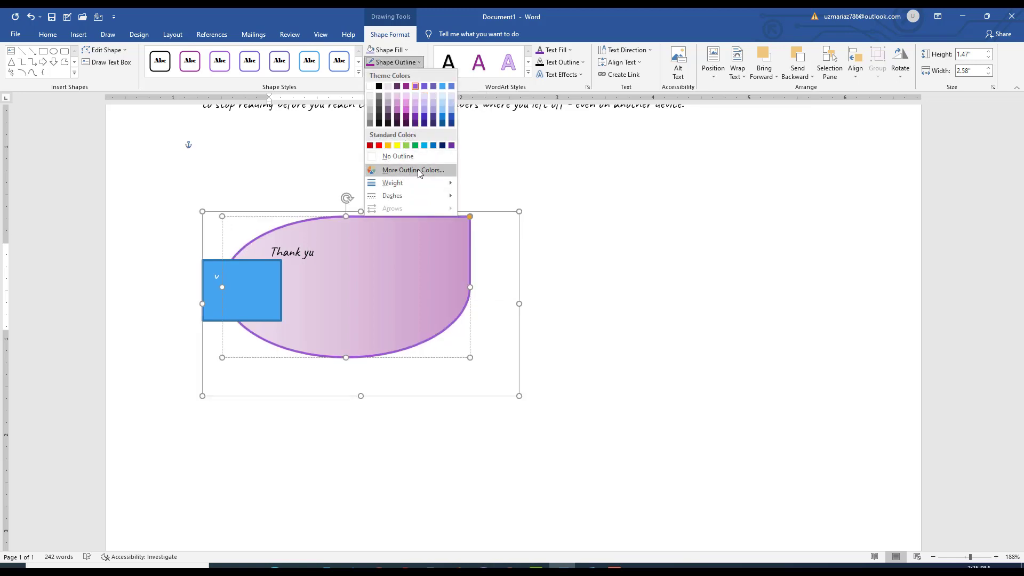
pyautogui.click(449, 104)
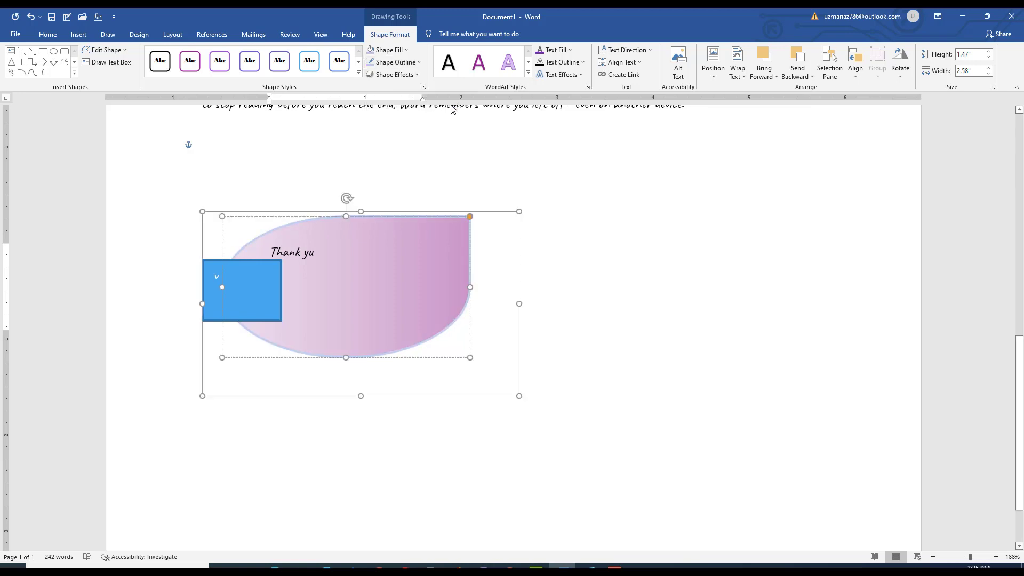
pyautogui.click(395, 62)
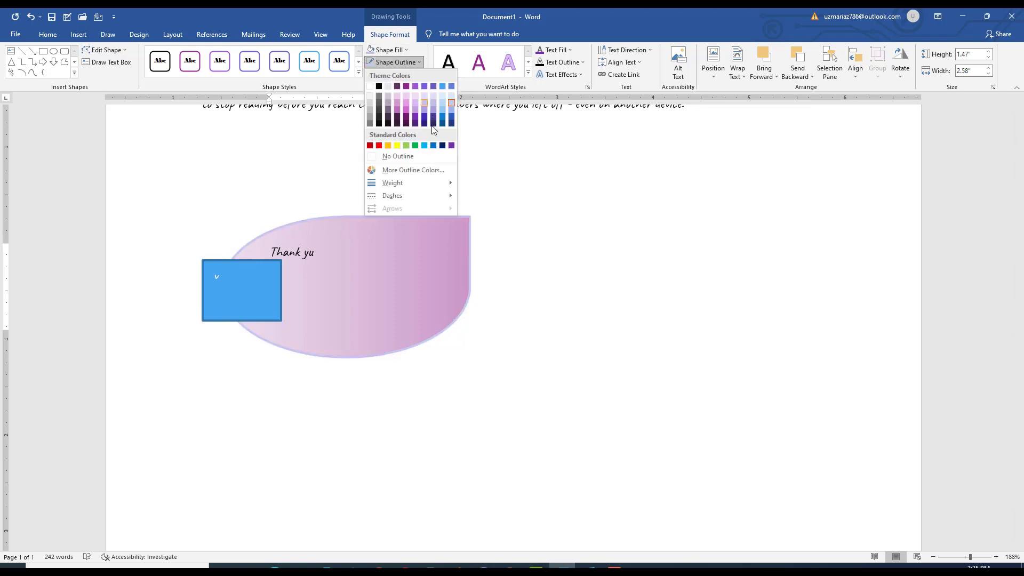
pyautogui.moveTo(405, 184)
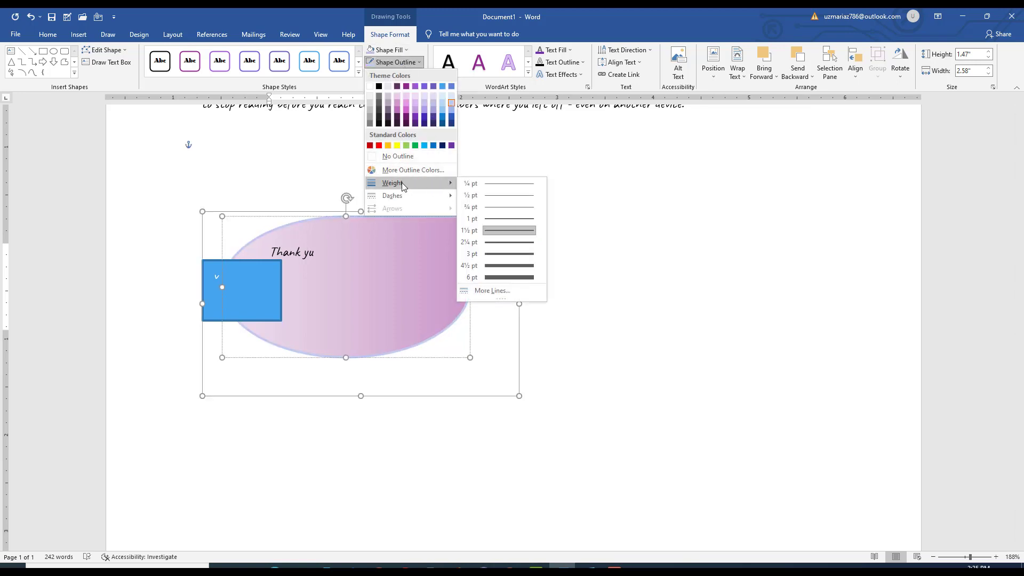
pyautogui.click(505, 258)
# Change the teardrop's outline to the short, evenly dashed line style.
pyautogui.click(394, 62)
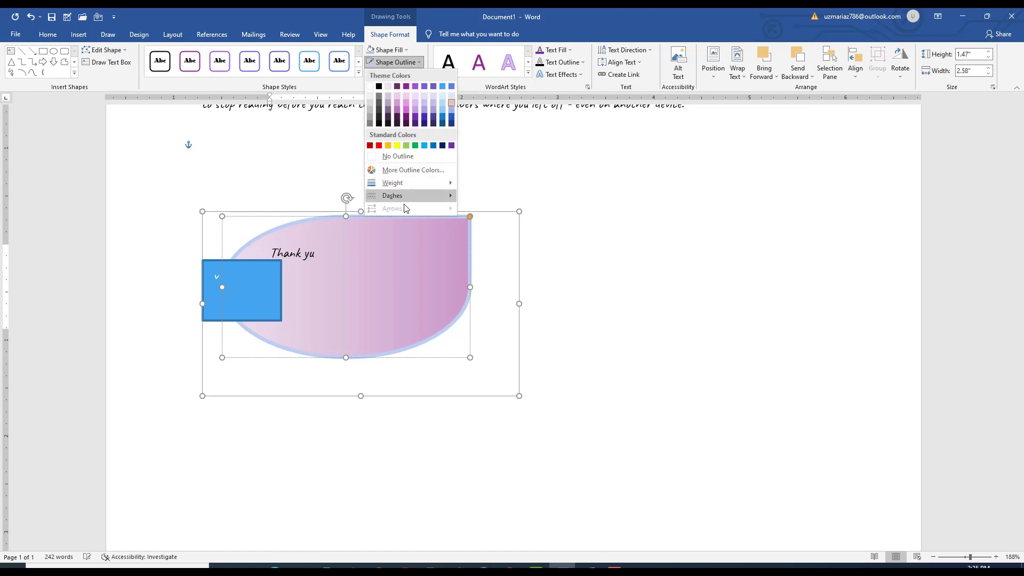
pyautogui.moveTo(401, 195)
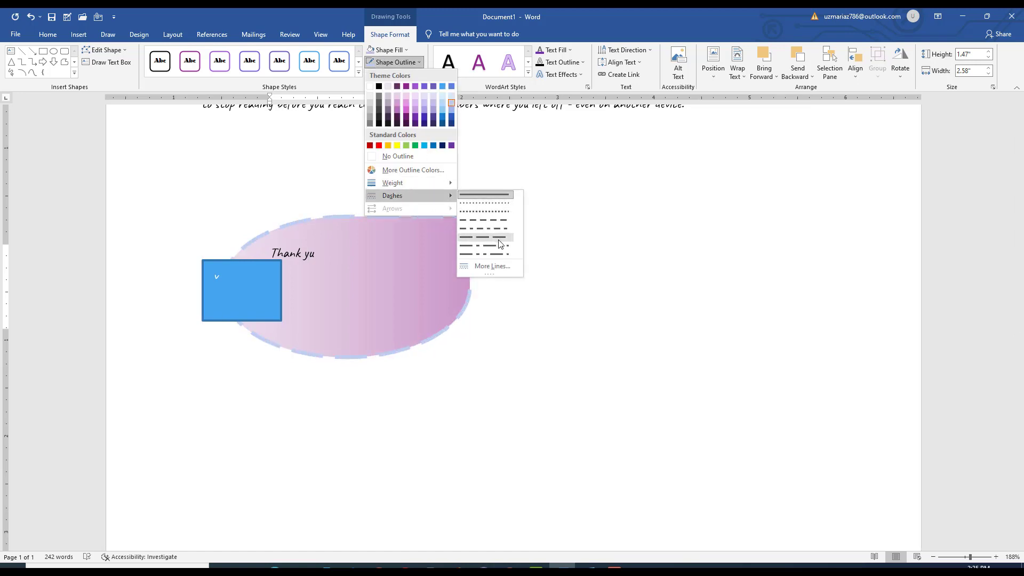
pyautogui.click(490, 219)
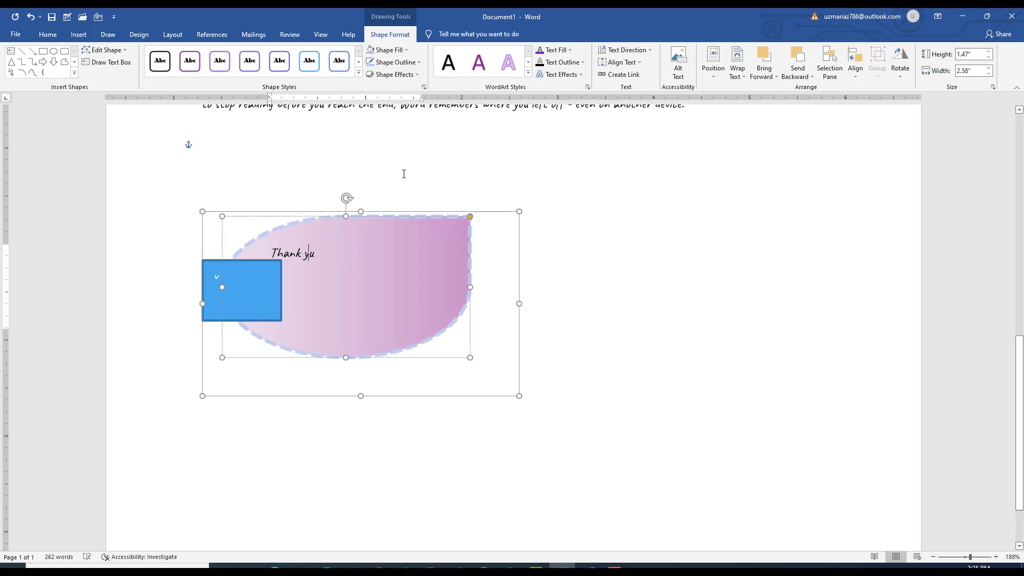
pyautogui.click(395, 62)
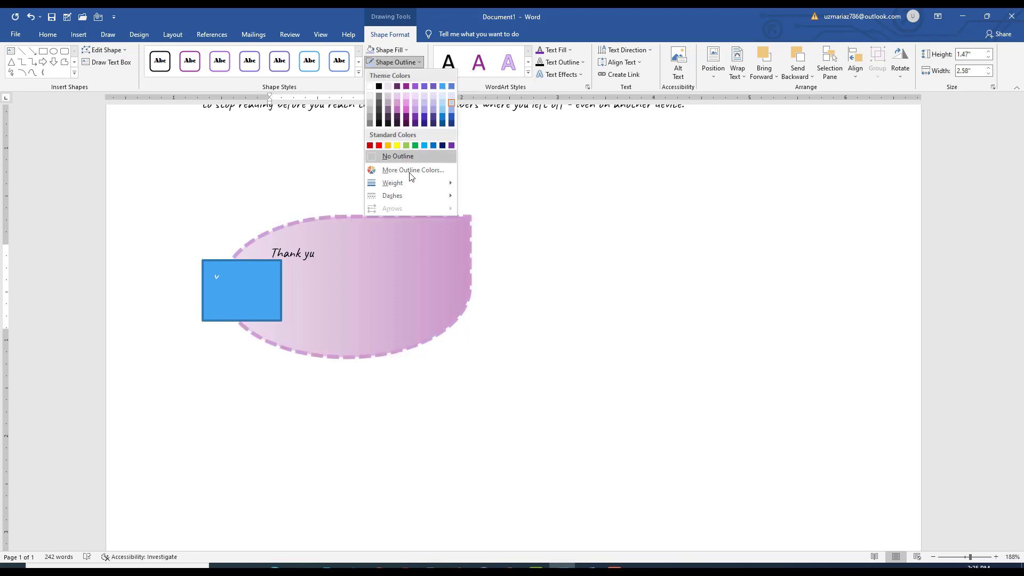
pyautogui.click(408, 242)
# Apply the second bevel preset of the first row to the teardrop.
pyautogui.click(382, 75)
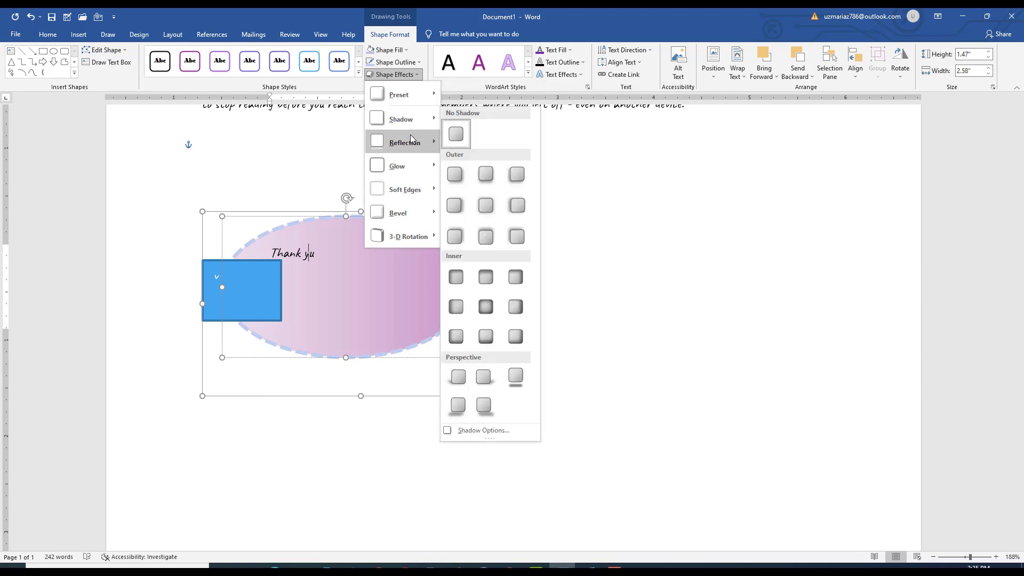
pyautogui.moveTo(418, 168)
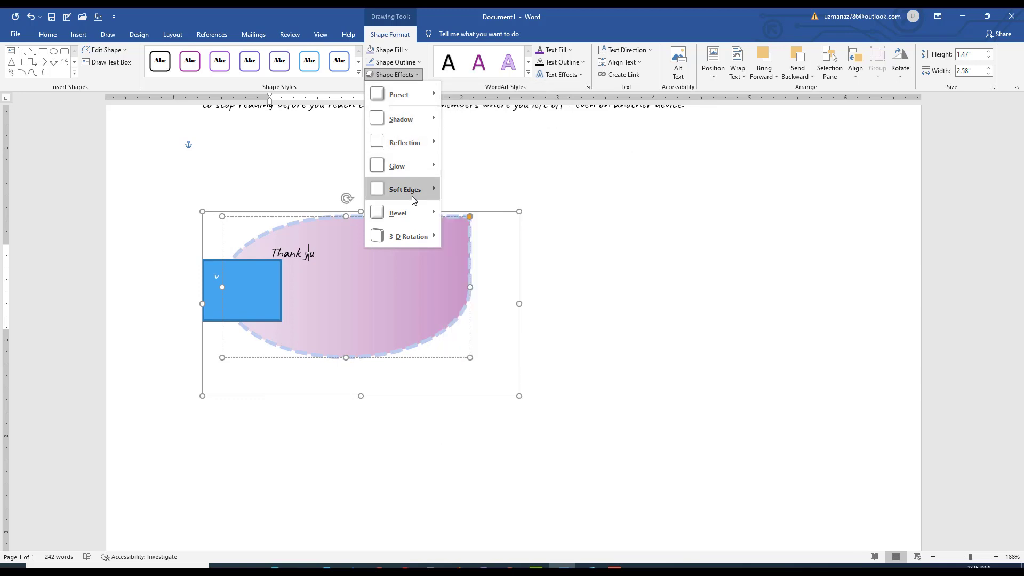
pyautogui.moveTo(416, 215)
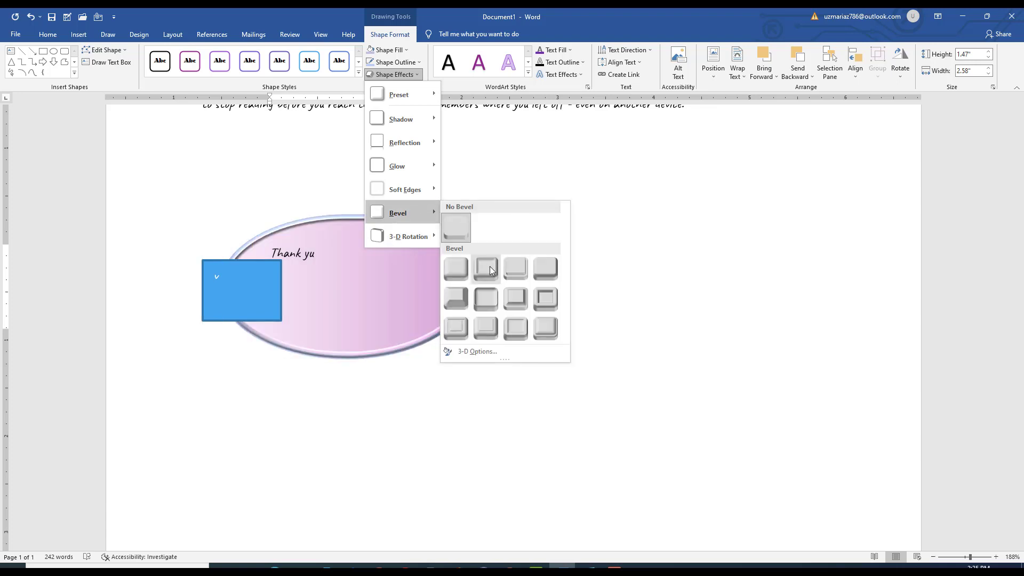
pyautogui.click(489, 266)
# Add a slight soft edges effect to the teardrop and a perspective shadow directly below it.
pyautogui.click(403, 79)
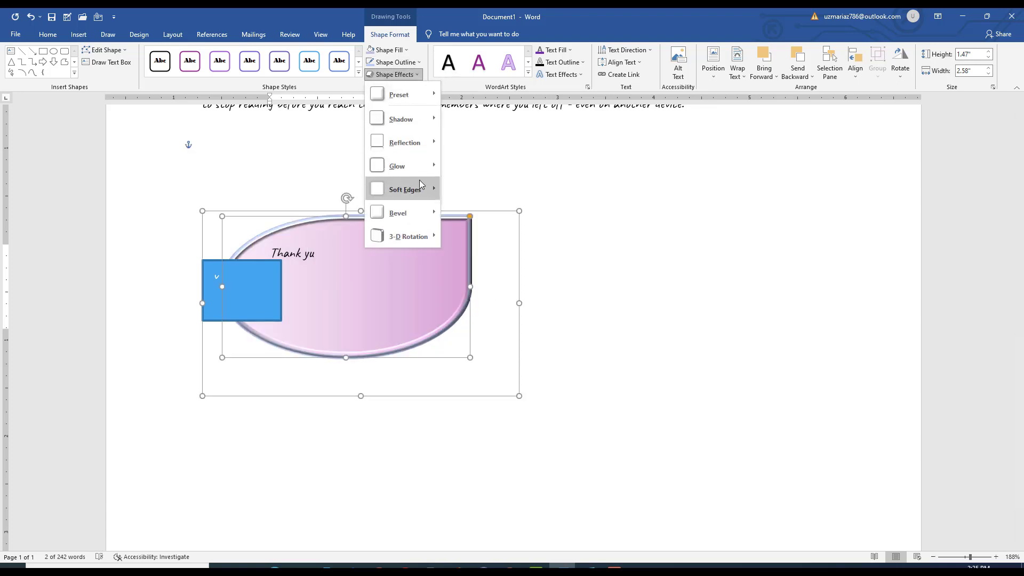
pyautogui.moveTo(405, 189)
pyautogui.click(486, 246)
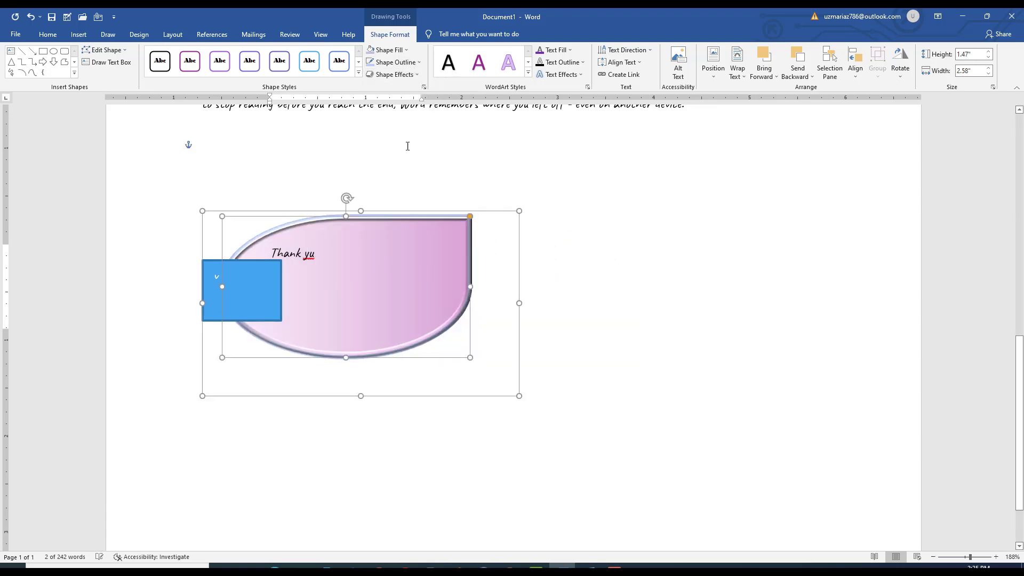
pyautogui.click(394, 74)
pyautogui.moveTo(414, 131)
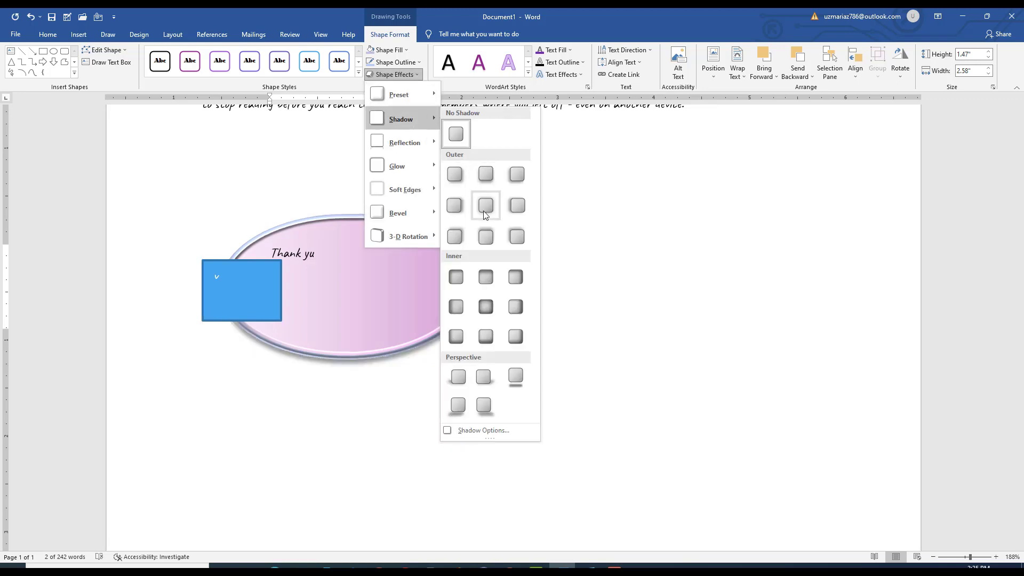
pyautogui.click(516, 377)
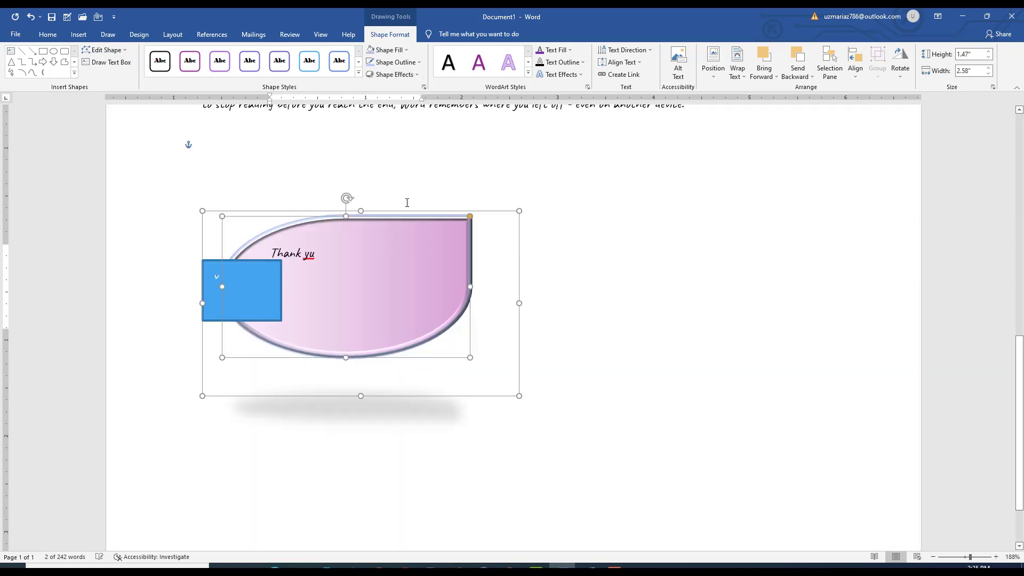
# Change the teardrop's bevel to the angled preset that starts the second row.
pyautogui.click(394, 76)
pyautogui.moveTo(406, 217)
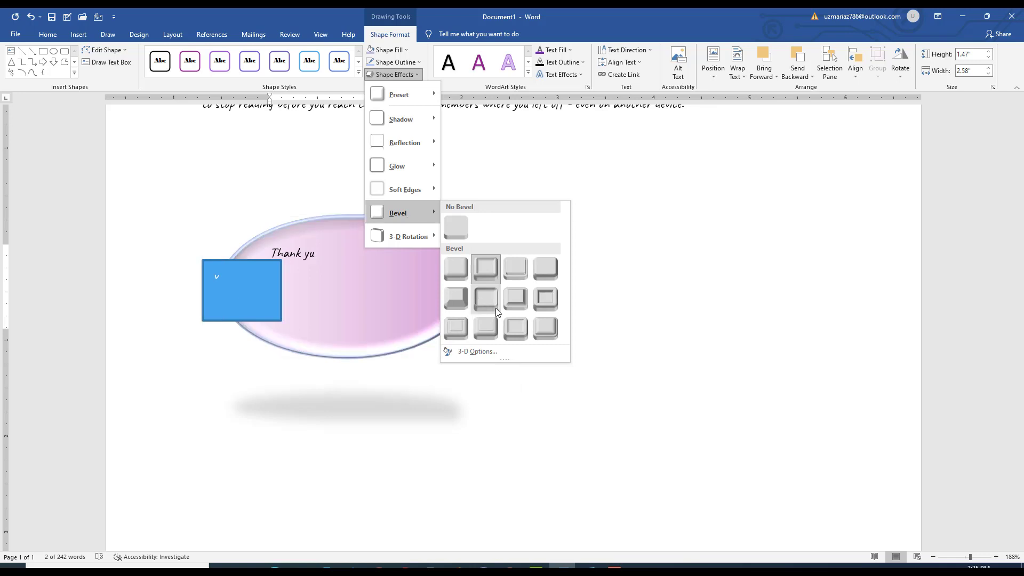
pyautogui.click(447, 306)
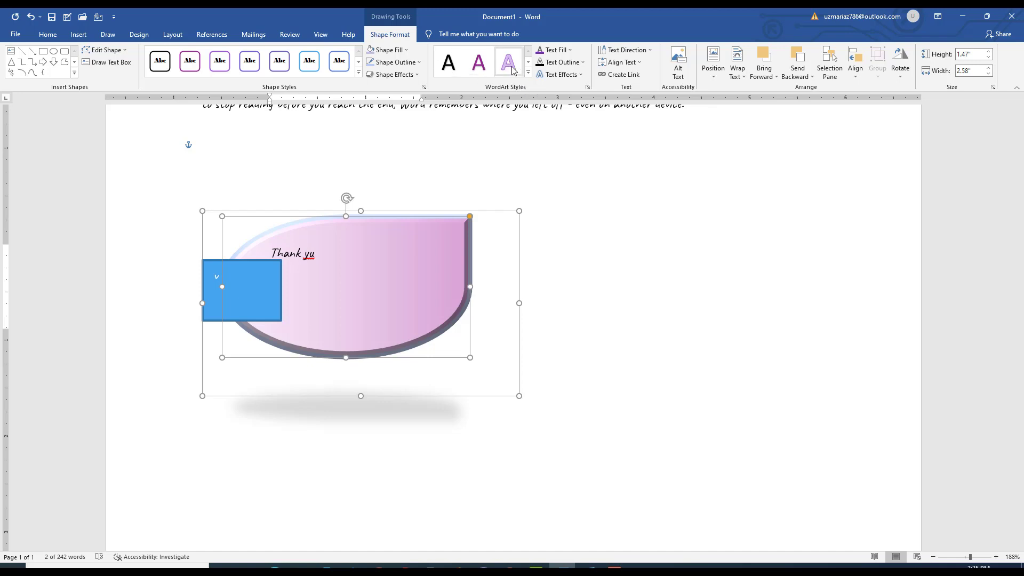
# Correct the teardrop's text to read "Thank you".
pyautogui.click(528, 74)
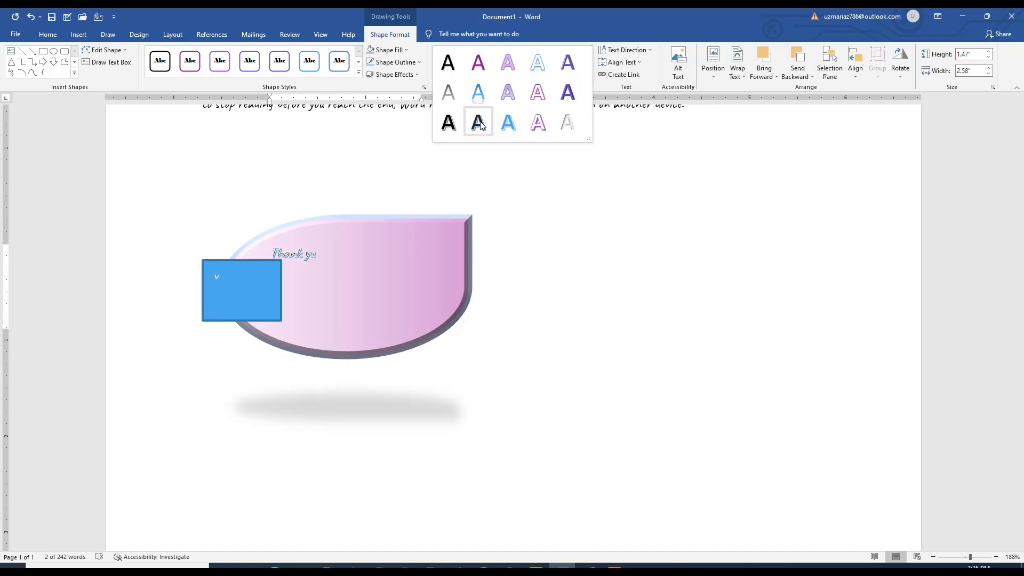
pyautogui.click(316, 256)
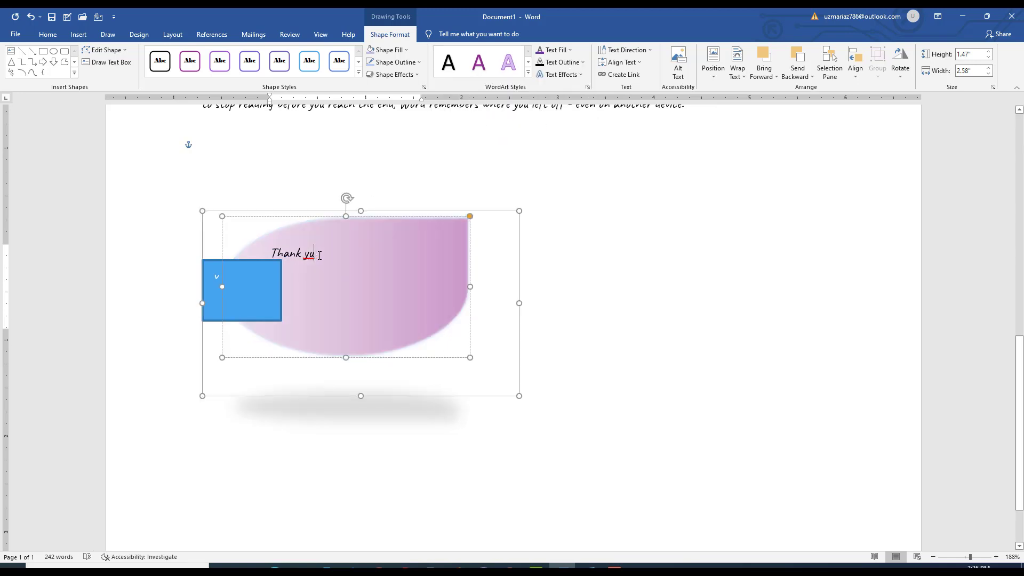
pyautogui.press('BackSpace')
pyautogui.write('ou')
# Apply the fourth WordArt style of the second row, with a pink outline, to the teardrop's "Thank you" text.
pyautogui.click(528, 73)
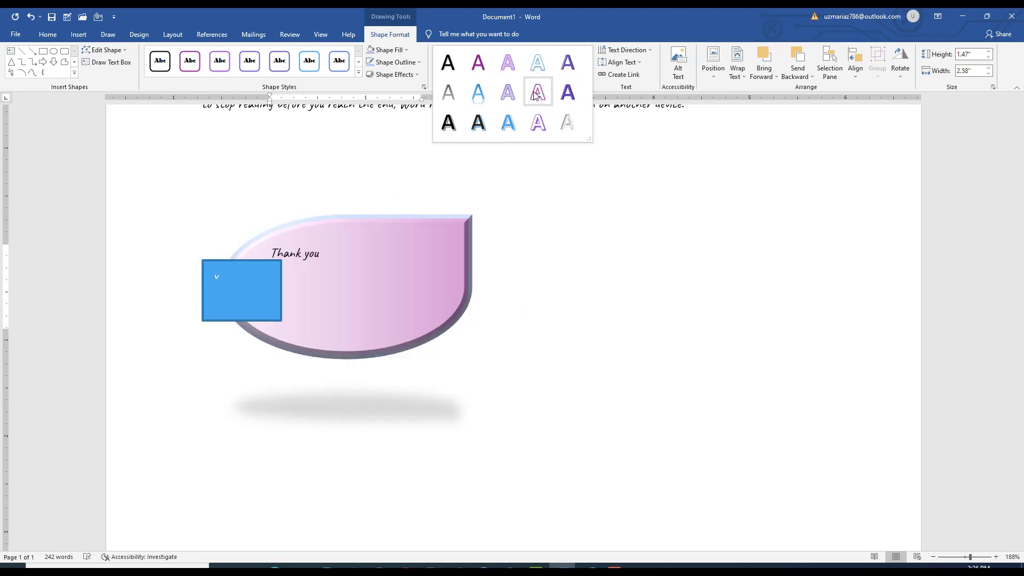
pyautogui.click(536, 94)
pyautogui.moveTo(319, 258); pyautogui.dragTo(278, 260)
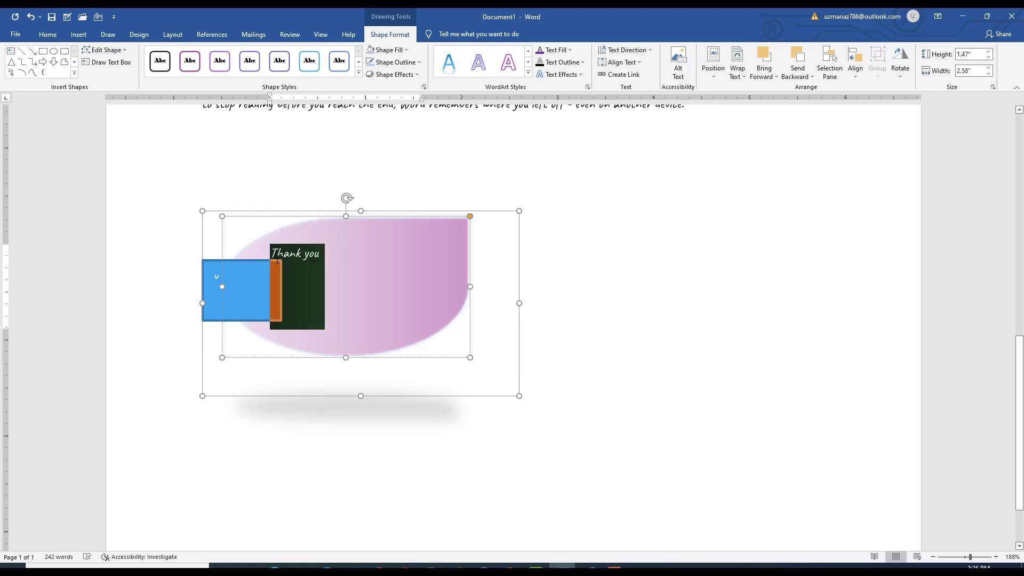
pyautogui.click(529, 72)
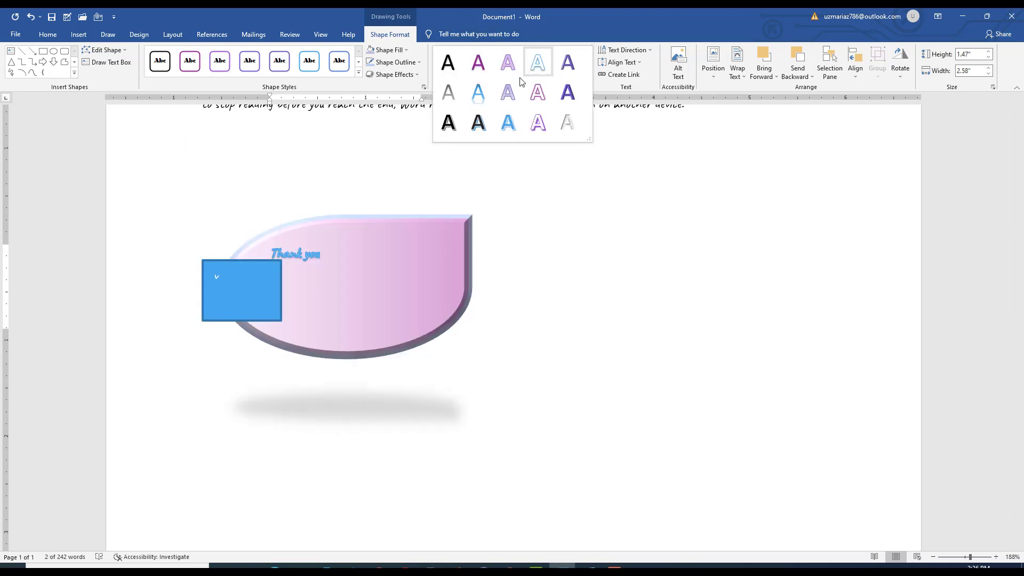
pyautogui.click(537, 62)
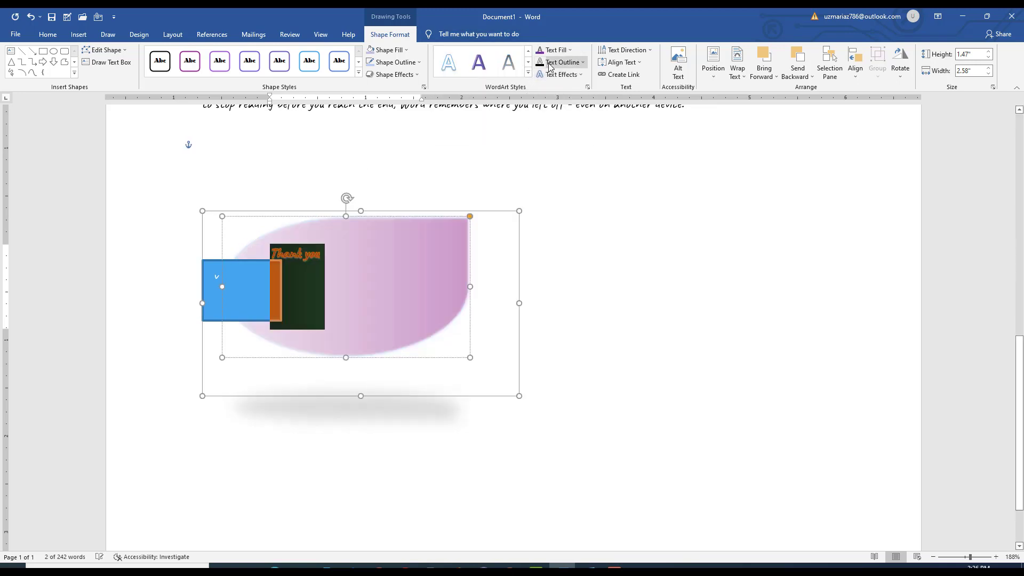
pyautogui.click(528, 73)
pyautogui.click(533, 94)
pyautogui.click(407, 231)
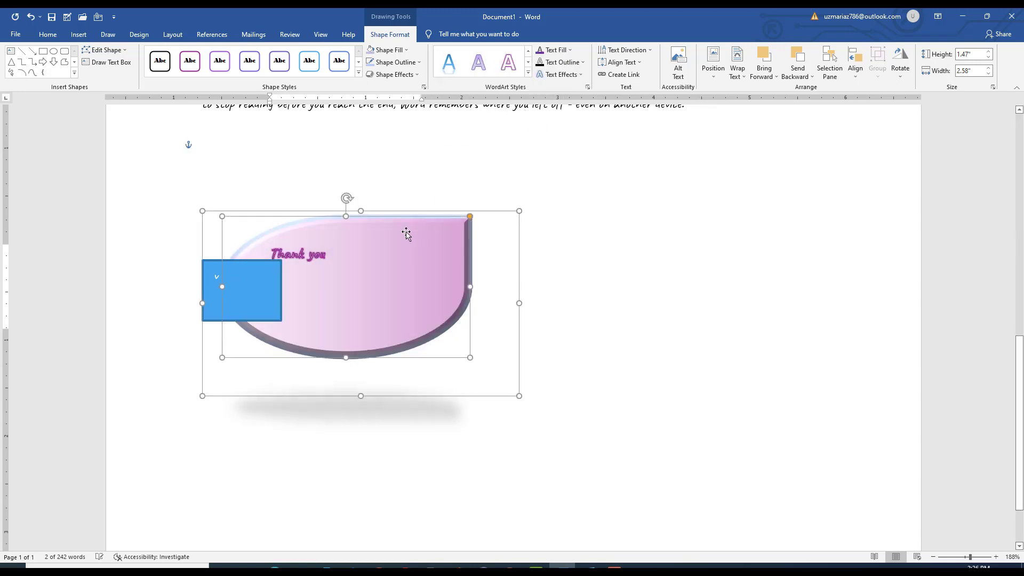
pyautogui.click(569, 50)
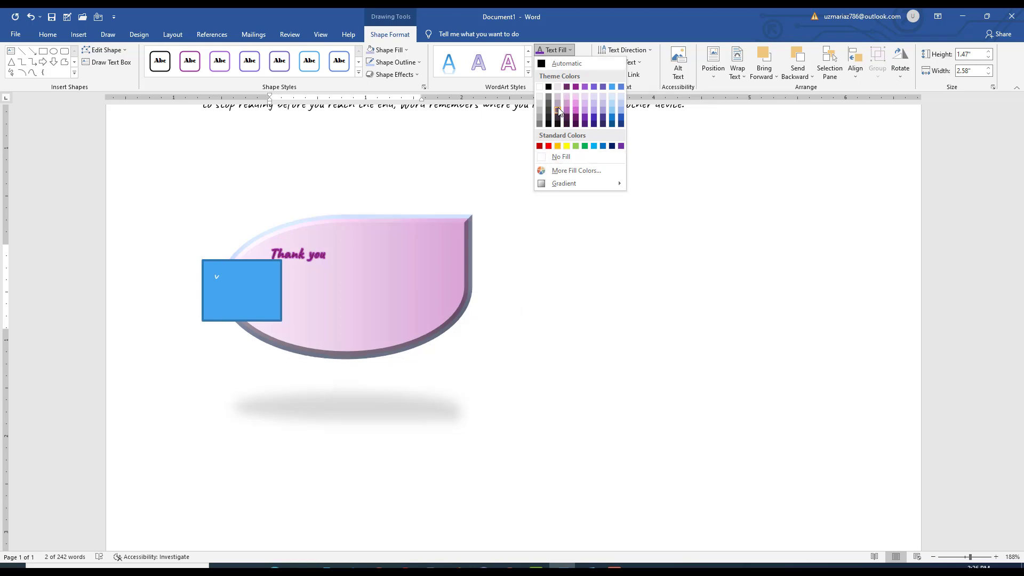
pyautogui.moveTo(559, 185)
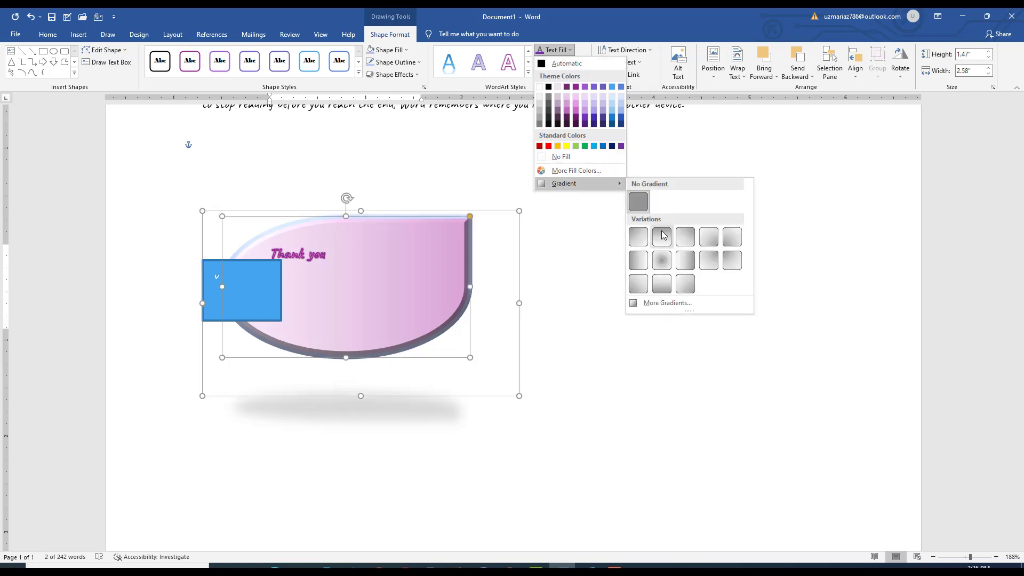
pyautogui.click(664, 150)
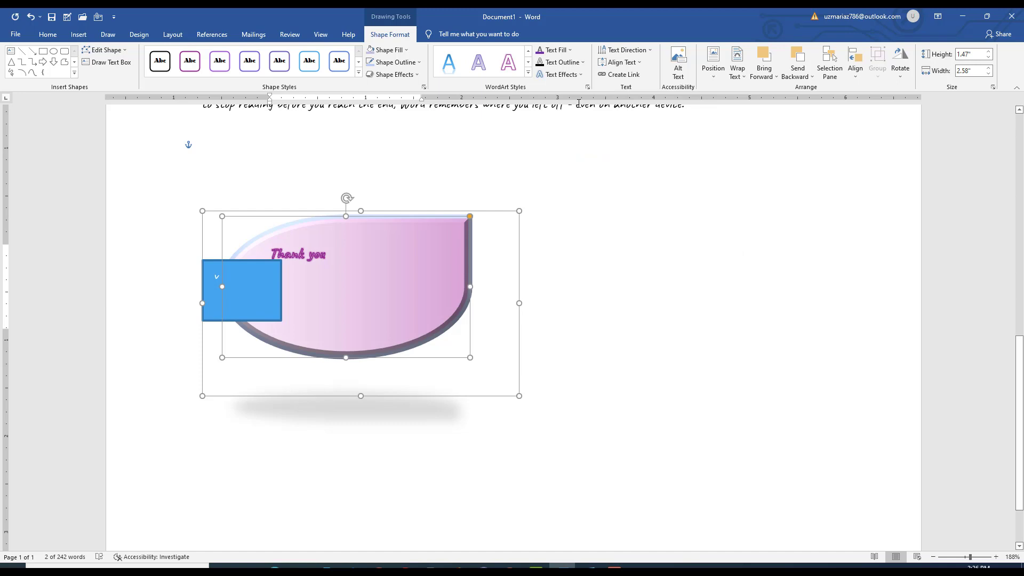
pyautogui.click(576, 63)
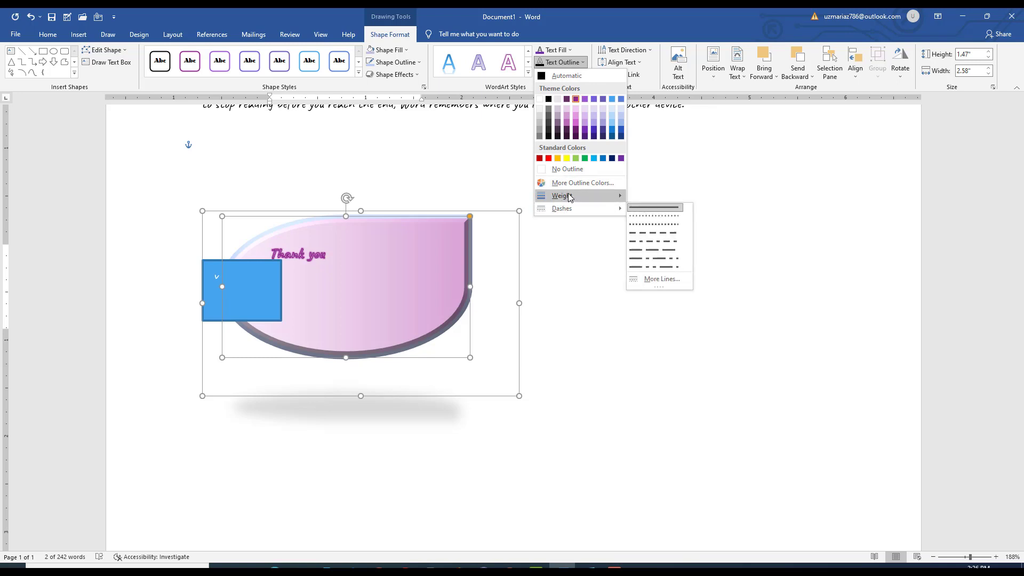
pyautogui.click(527, 131)
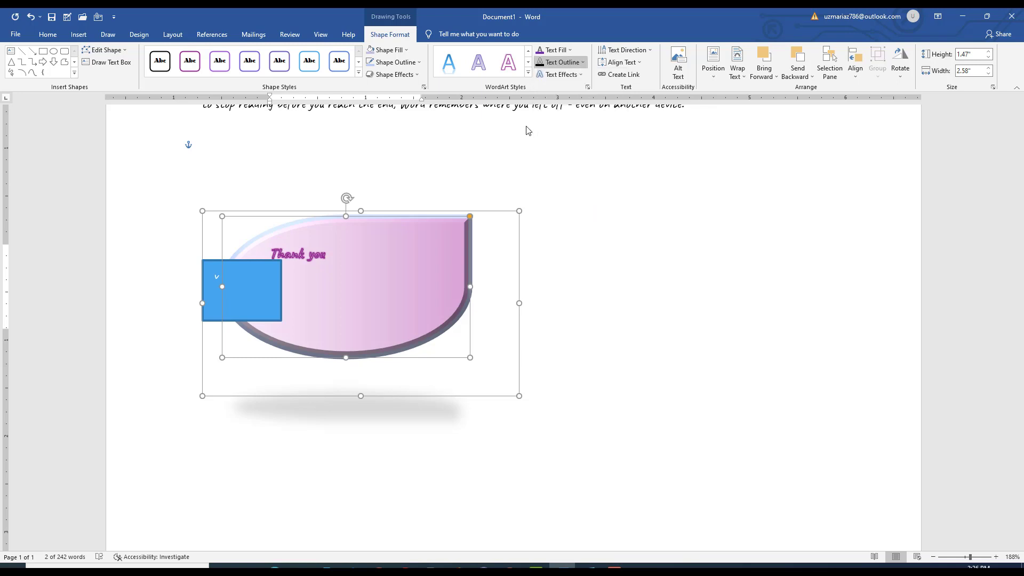
# Transform the "Thank you" text with the second warp preset of the second row, a downward chevron.
pyautogui.click(561, 75)
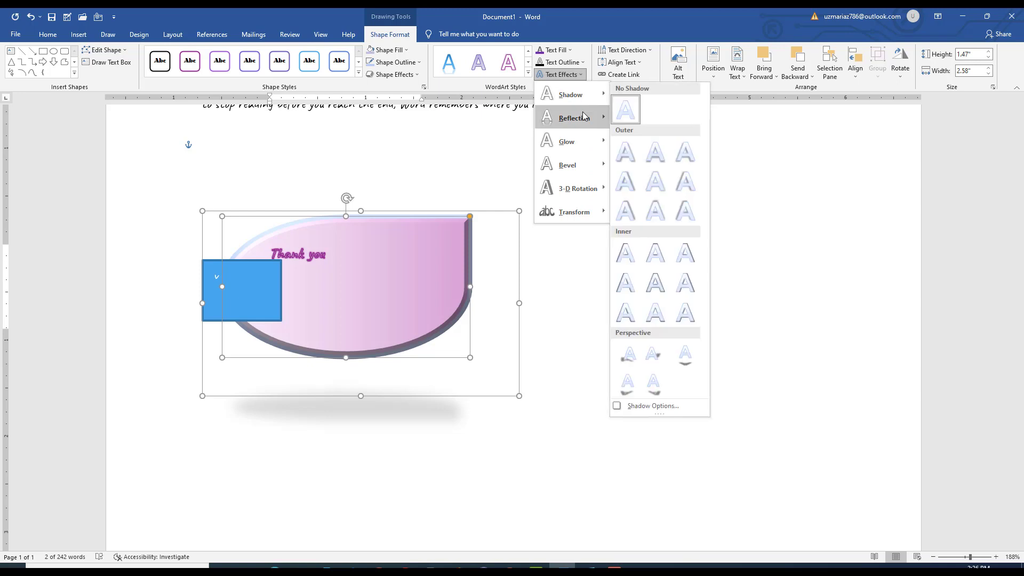
pyautogui.moveTo(585, 122)
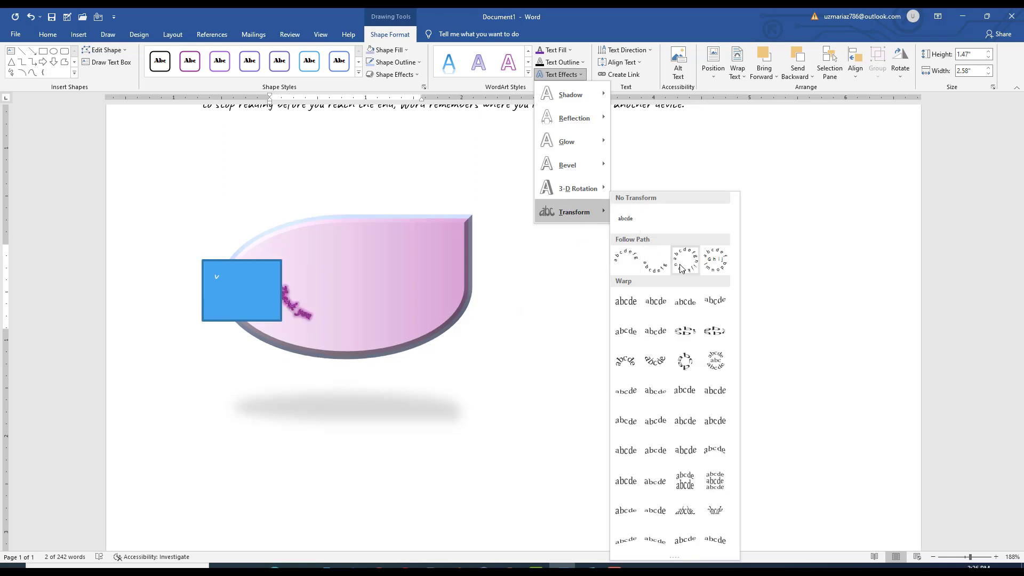
pyautogui.click(686, 267)
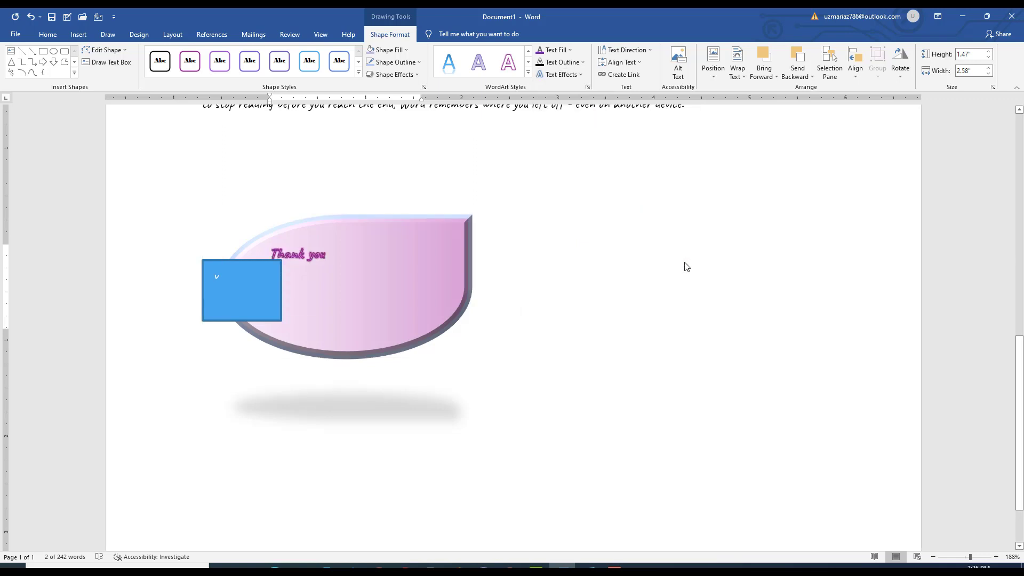
pyautogui.click(561, 76)
pyautogui.moveTo(573, 212)
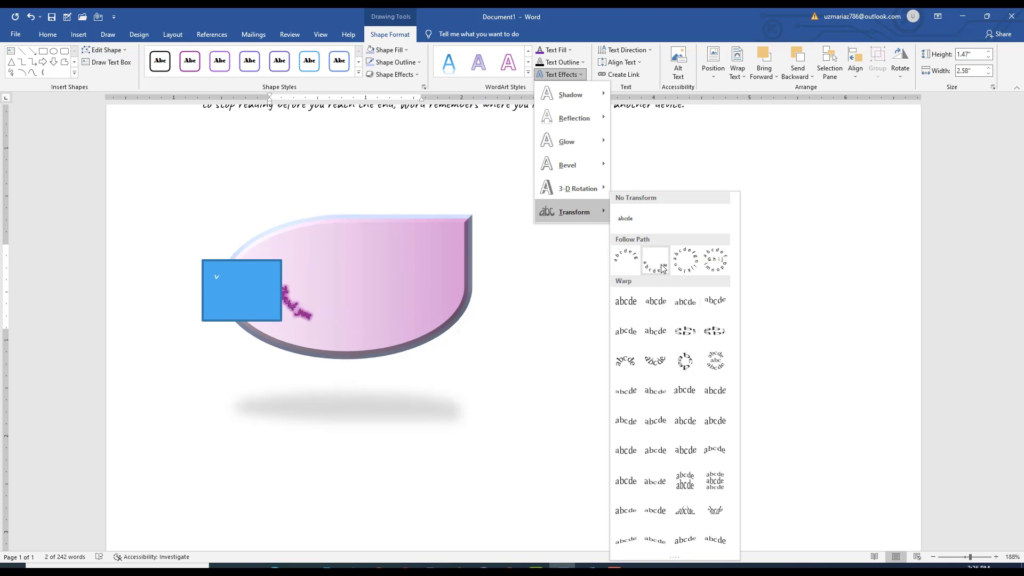
pyautogui.click(655, 331)
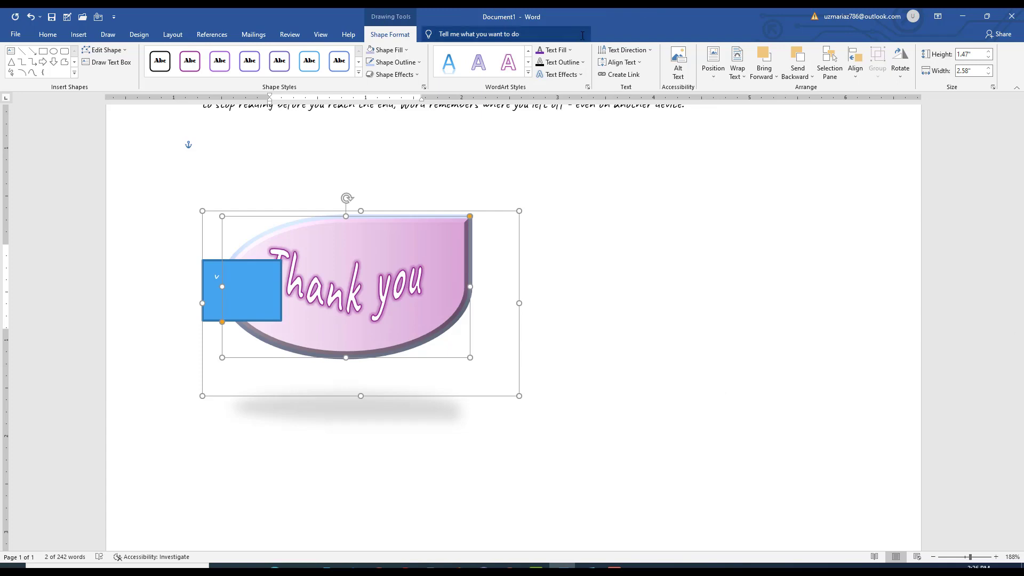
# Try rotating all of the teardrop's text by 90° and by 270°, and set its direction back to Horizontal.
pyautogui.click(650, 54)
pyautogui.click(645, 74)
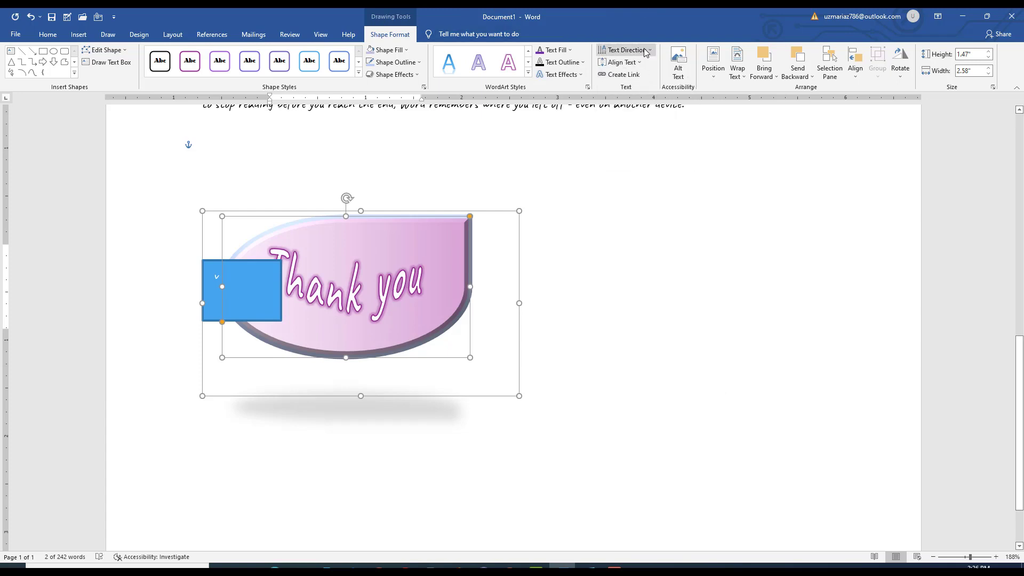
pyautogui.click(646, 51)
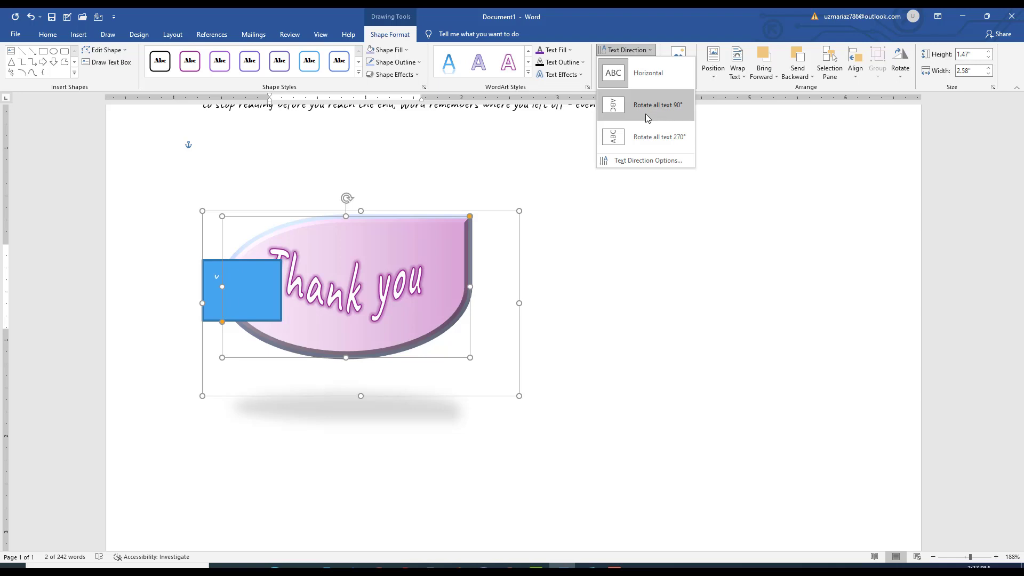
pyautogui.click(647, 109)
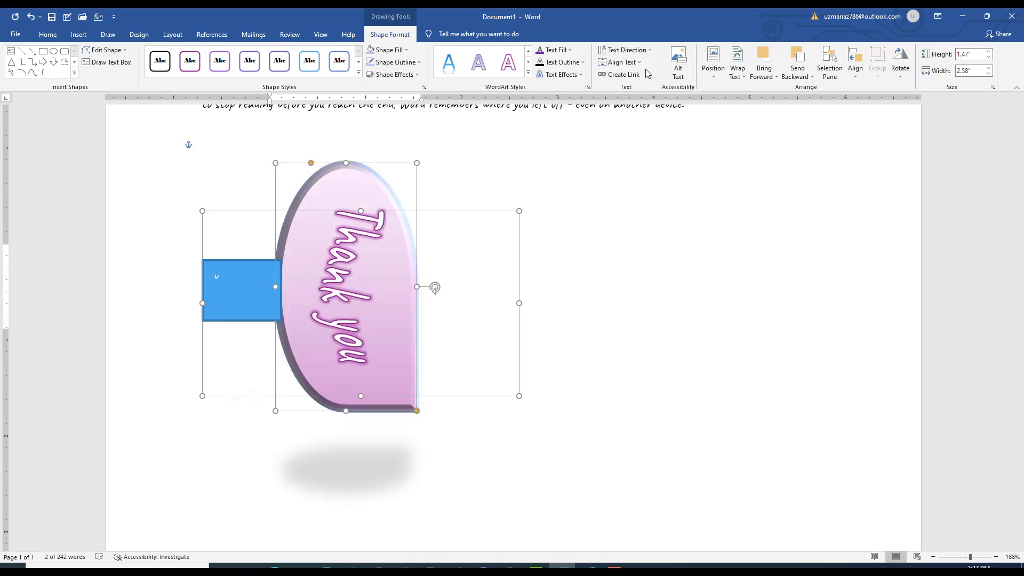
pyautogui.click(646, 52)
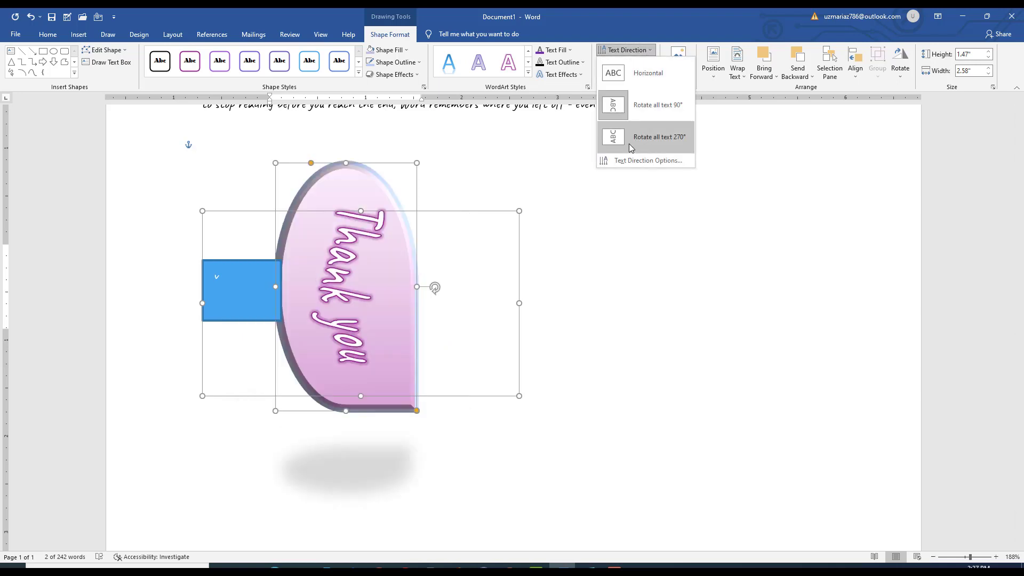
pyautogui.click(630, 147)
pyautogui.click(627, 49)
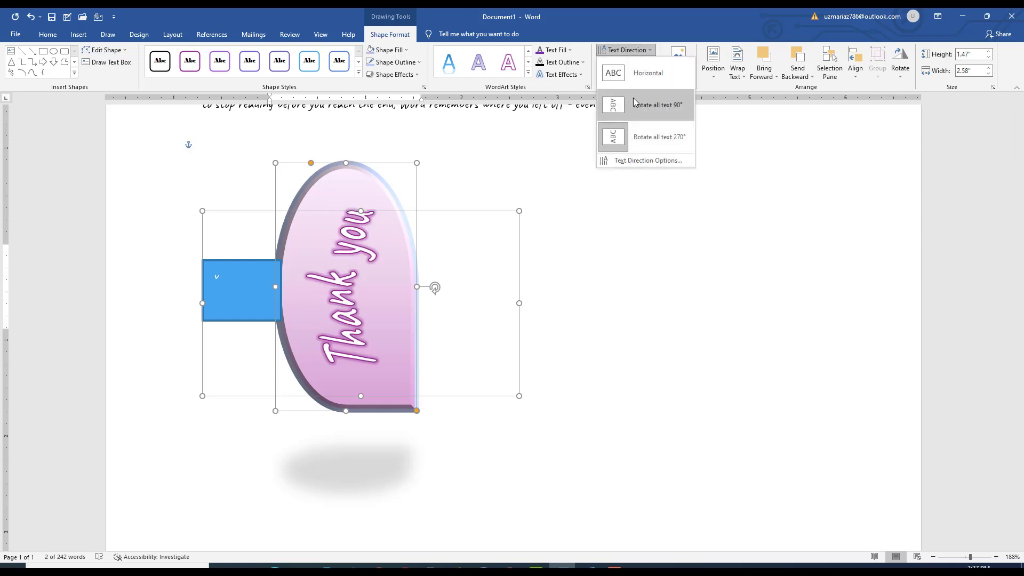
pyautogui.click(635, 75)
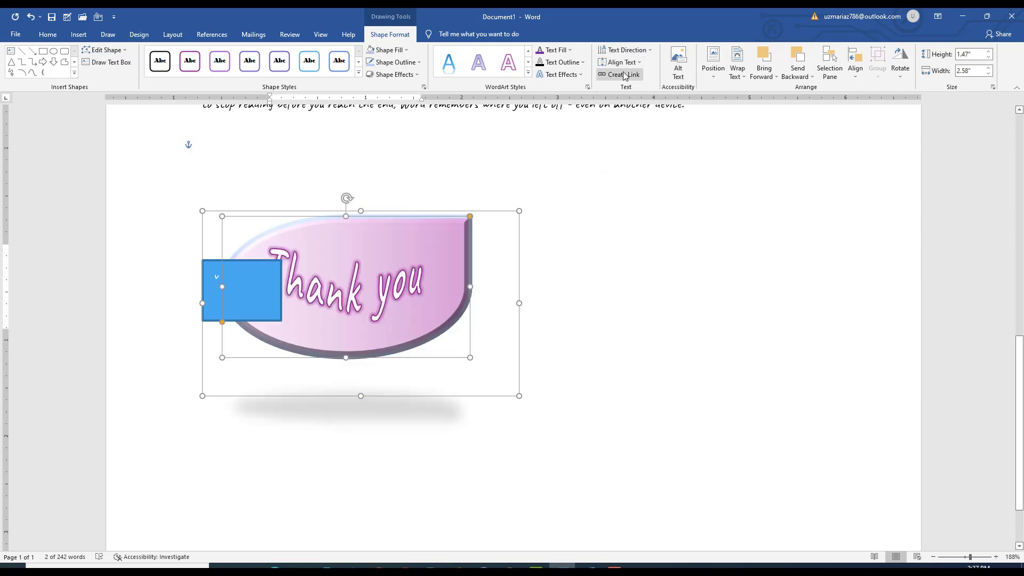
# Try middle alignment for the teardrop's text and set its vertical alignment to Bottom.
pyautogui.click(622, 62)
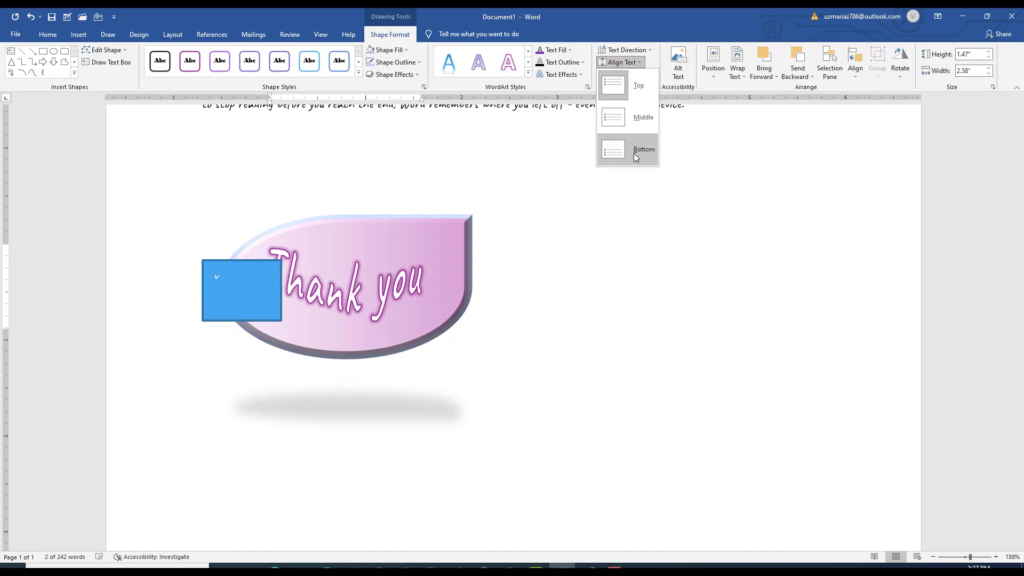
pyautogui.click(634, 110)
pyautogui.click(629, 62)
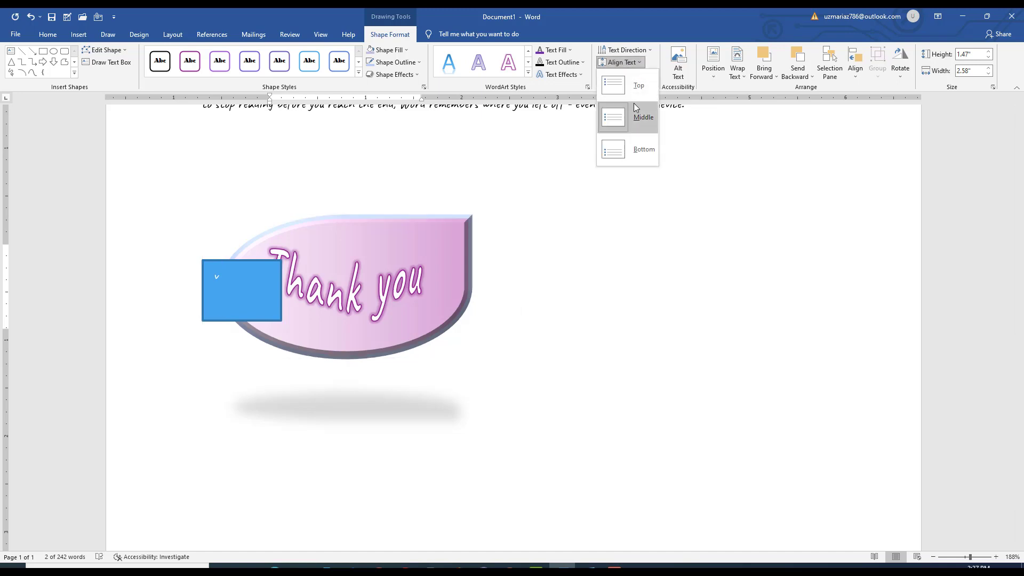
pyautogui.click(634, 103)
pyautogui.click(621, 62)
pyautogui.click(634, 135)
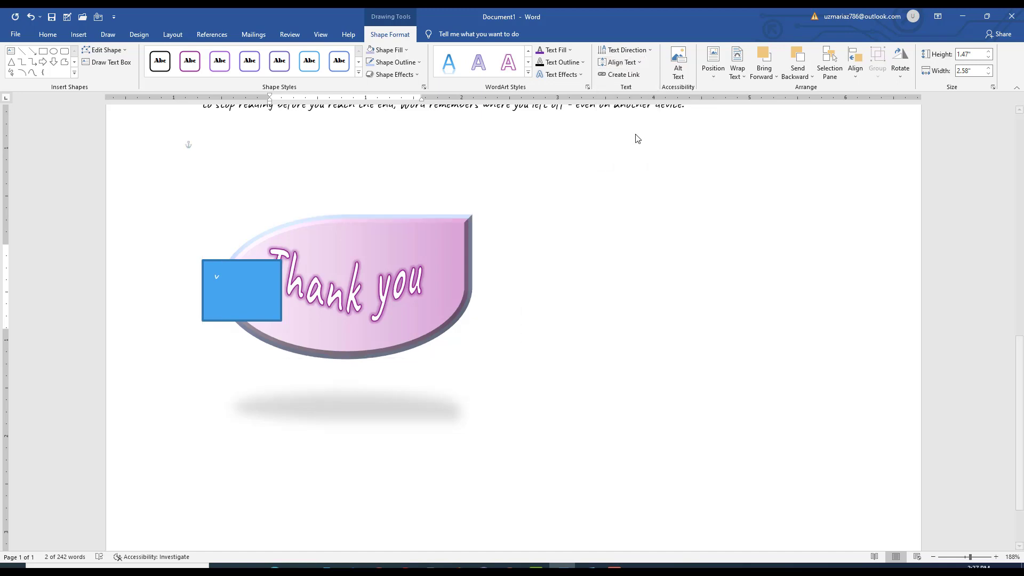
# Try to create a forward link from the teardrop's text box.
pyautogui.click(635, 76)
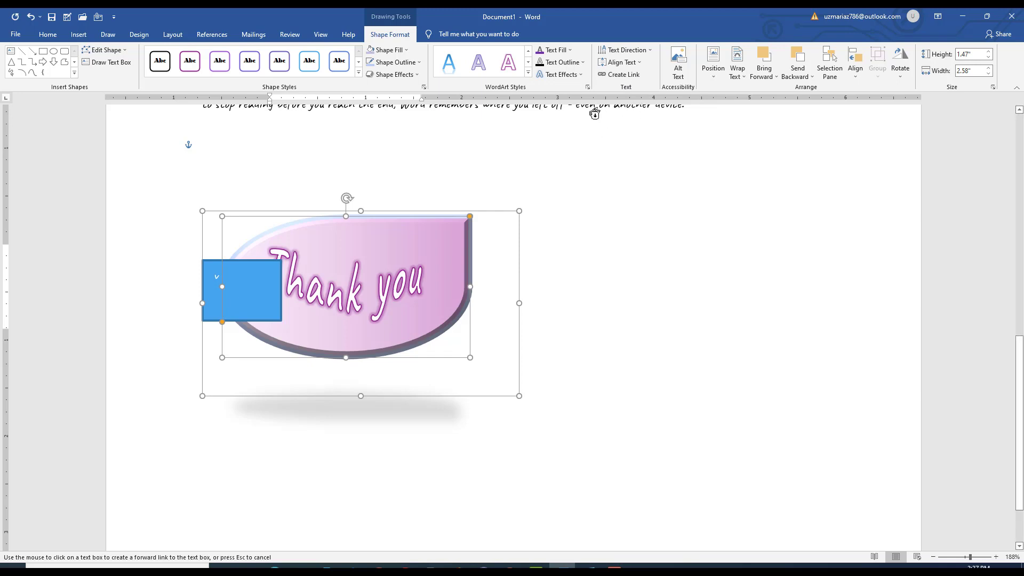
pyautogui.click(585, 149)
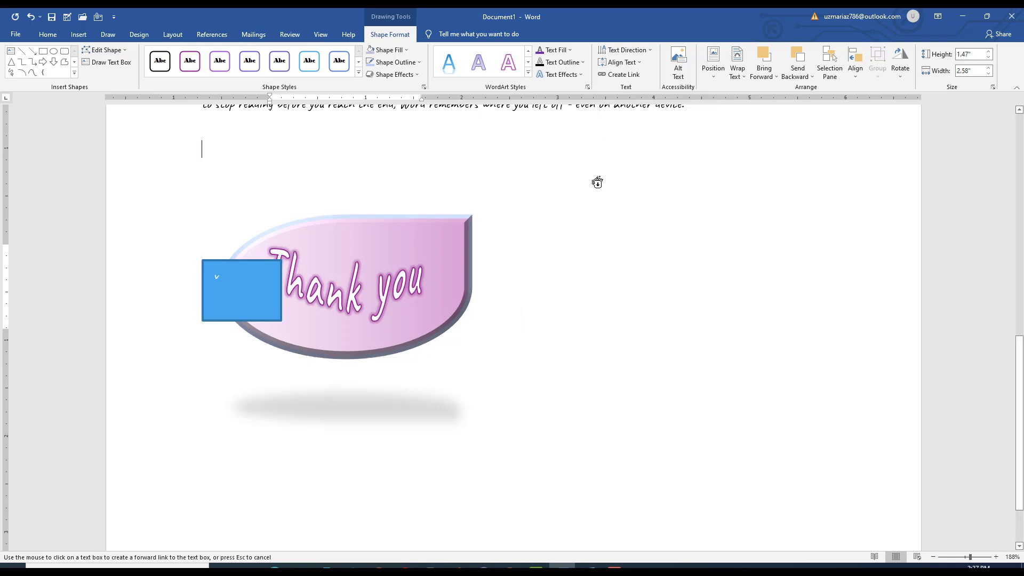
pyautogui.click(459, 223)
pyautogui.press('Return')
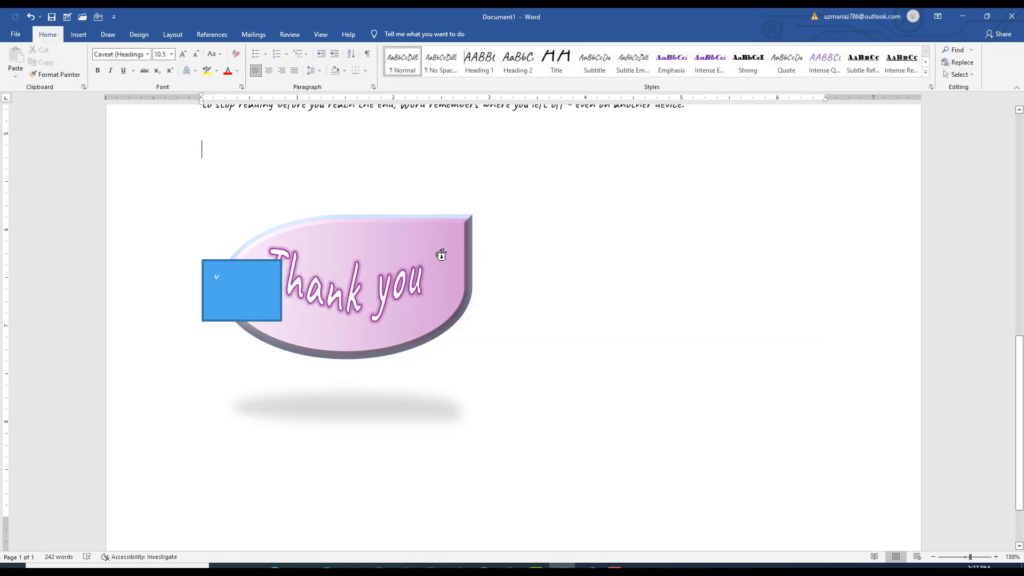
pyautogui.click(418, 232)
pyautogui.click(828, 276)
# Reselect the teardrop and examine its Alt Text settings and its text-wrapping position options.
pyautogui.click(79, 34)
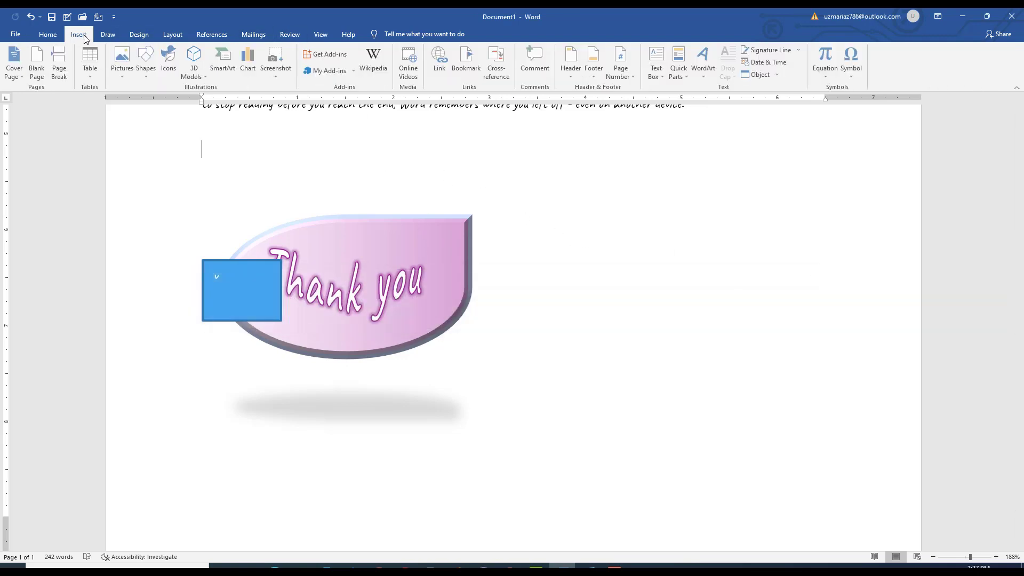
pyautogui.click(108, 34)
pyautogui.click(415, 282)
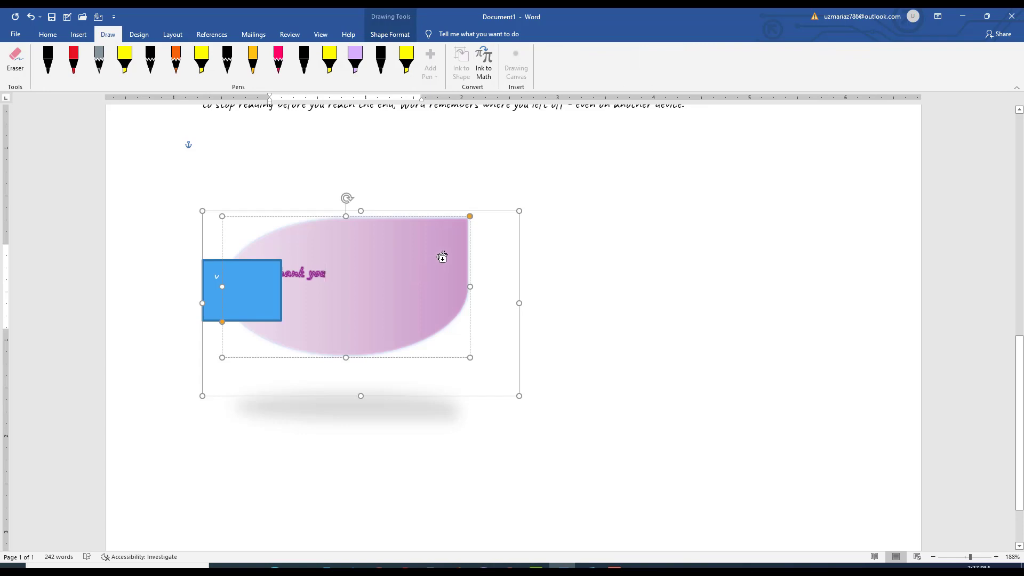
pyautogui.click(388, 35)
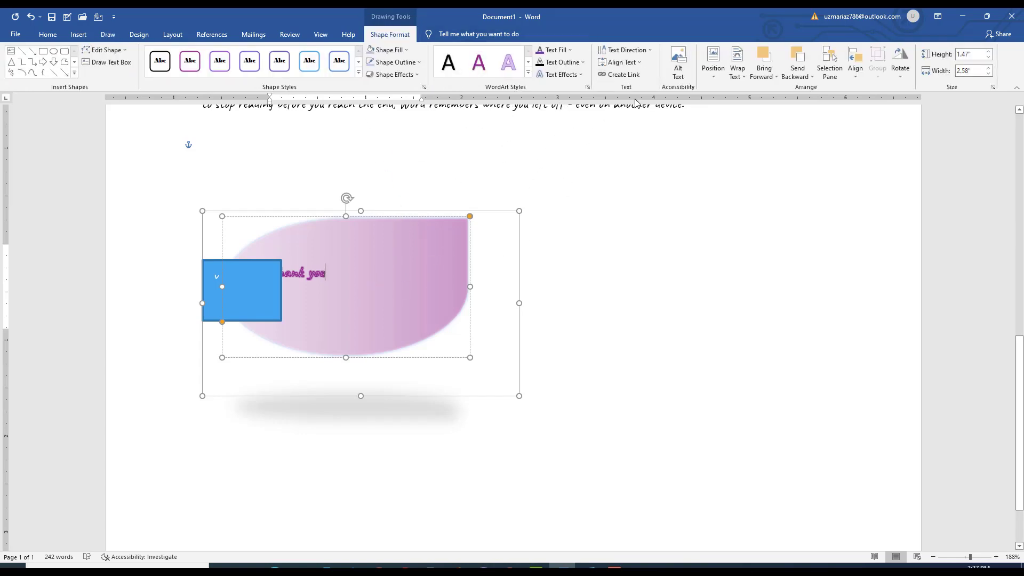
pyautogui.click(677, 67)
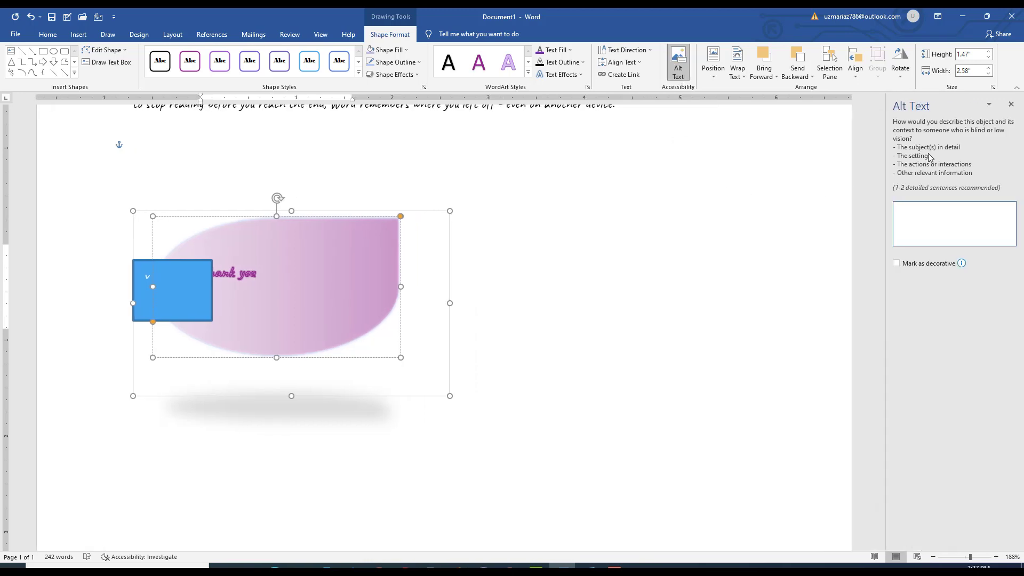
pyautogui.click(1011, 105)
pyautogui.click(712, 65)
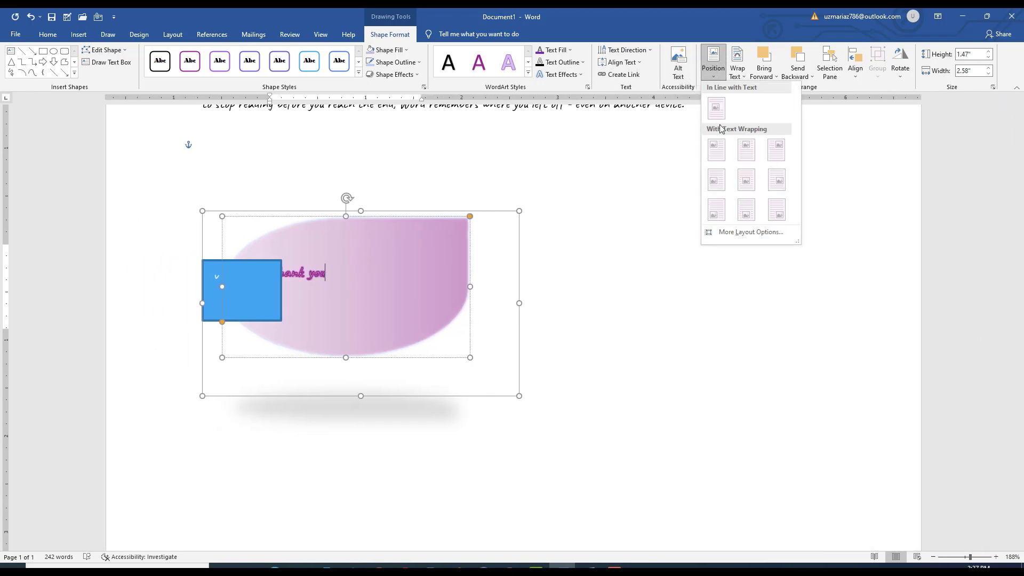
pyautogui.click(719, 154)
# Try to link the teardrop's text box to itself, dismiss the warning and restart the Create Link command.
pyautogui.click(373, 260)
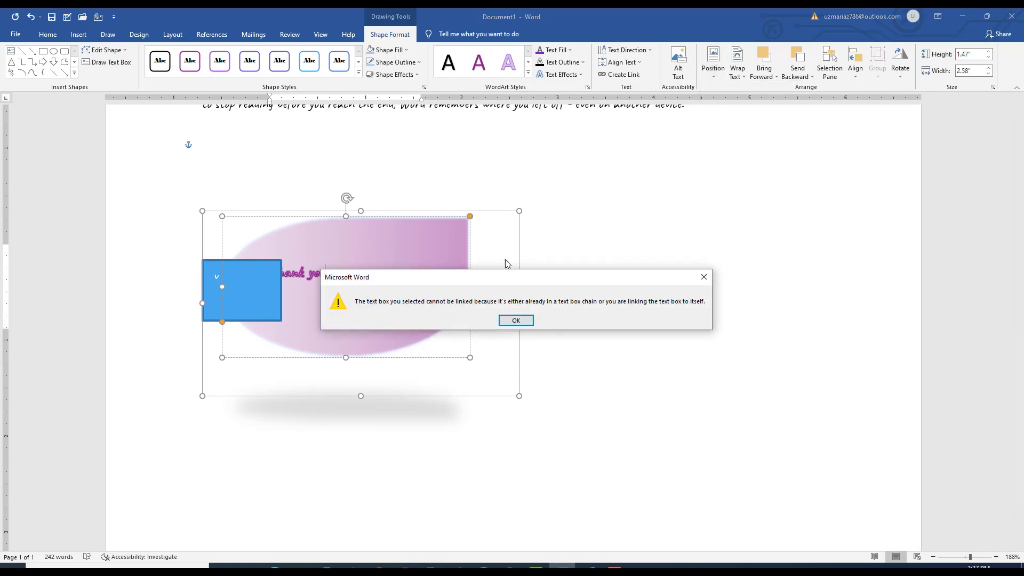
pyautogui.click(702, 277)
pyautogui.click(619, 74)
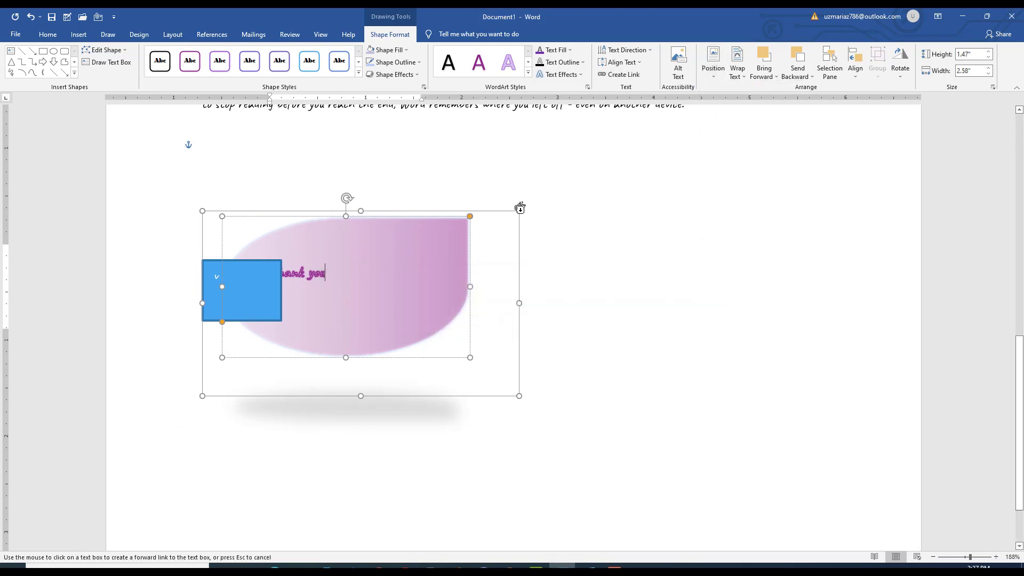
# Leave the text box linking command and try bringing the teardrop in front of the blue rectangle with Bring to Front.
pyautogui.click(740, 73)
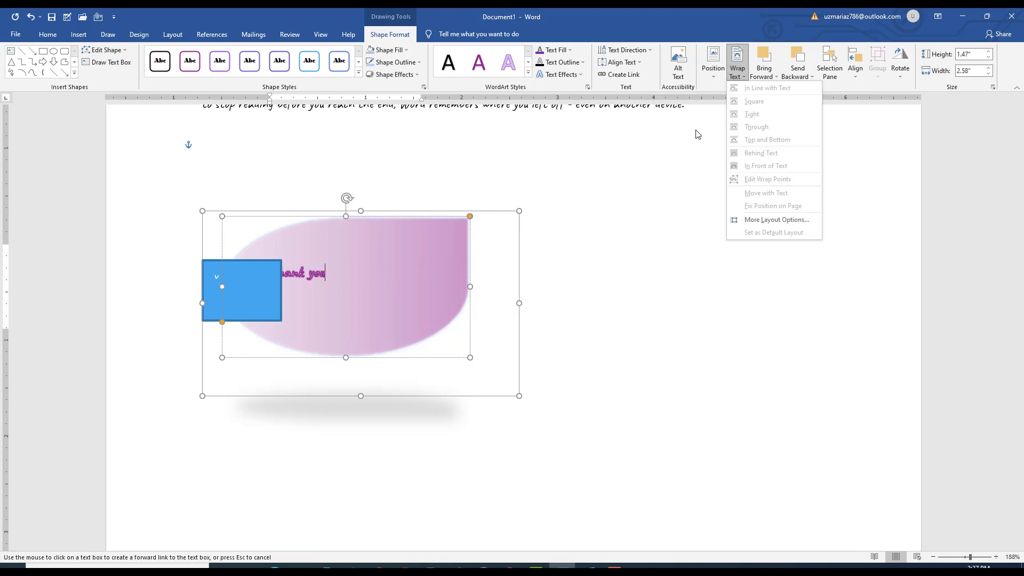
pyautogui.click(763, 74)
pyautogui.click(763, 75)
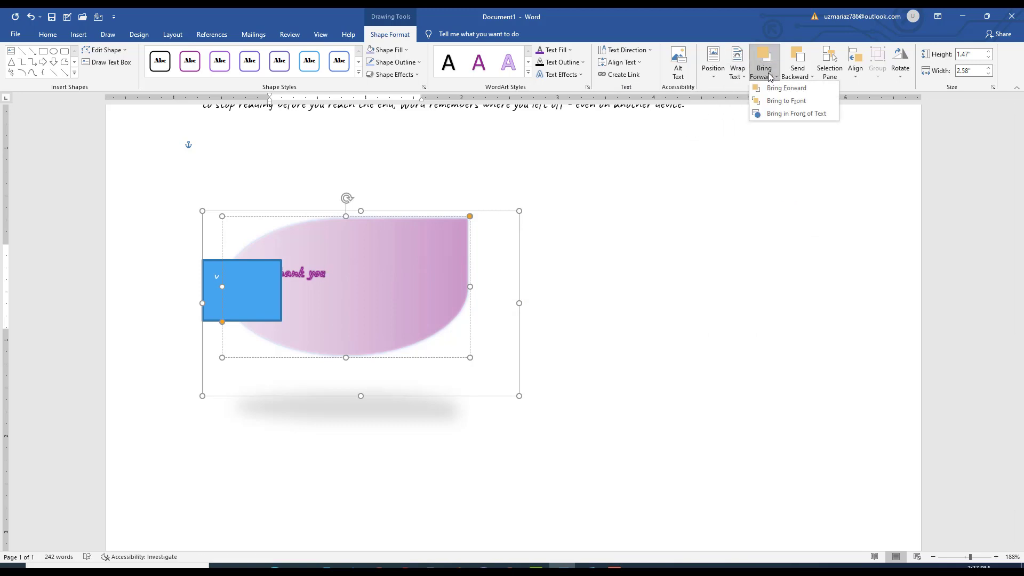
pyautogui.click(791, 102)
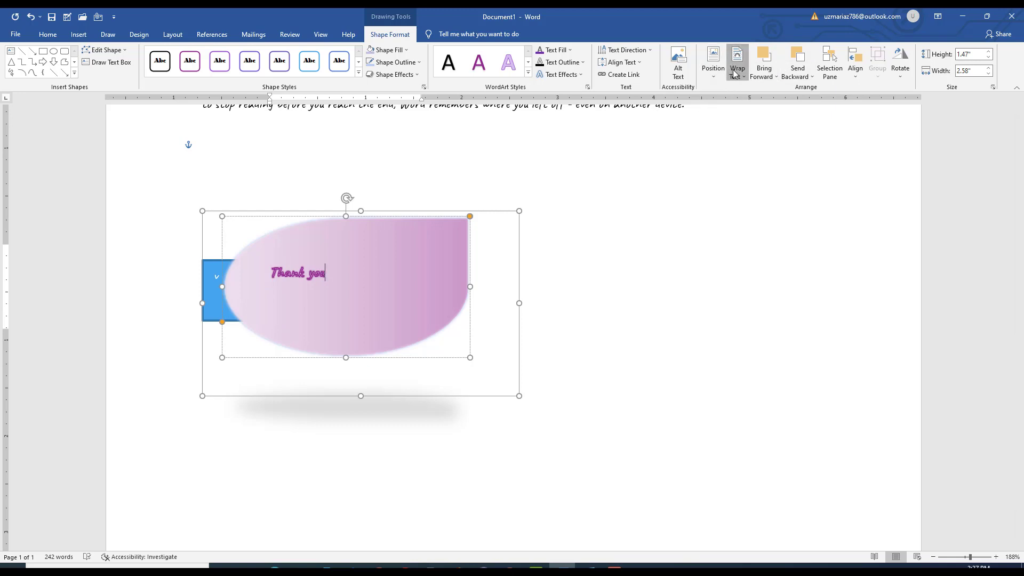
pyautogui.click(734, 74)
pyautogui.click(774, 116)
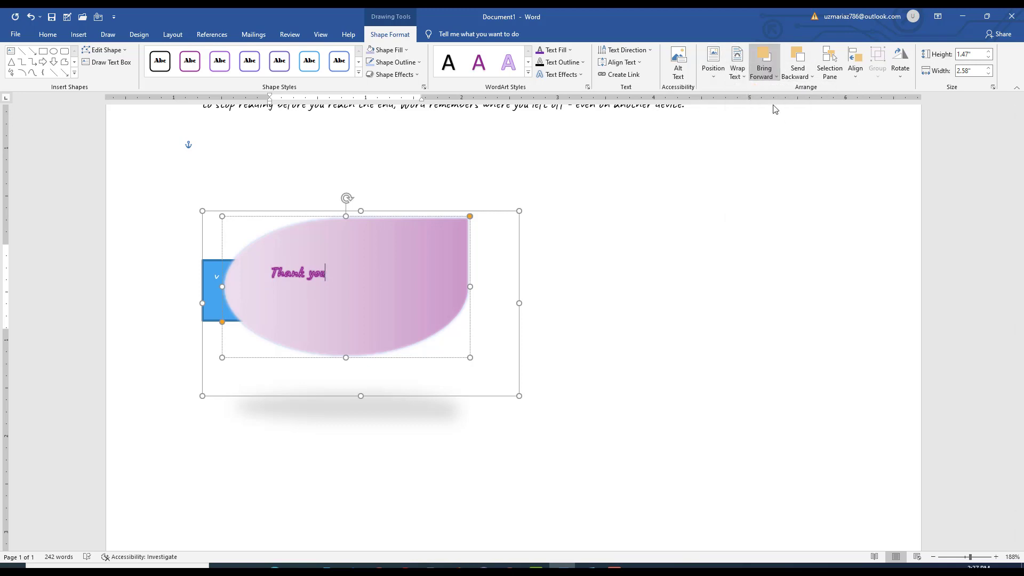
pyautogui.click(763, 75)
pyautogui.click(763, 75)
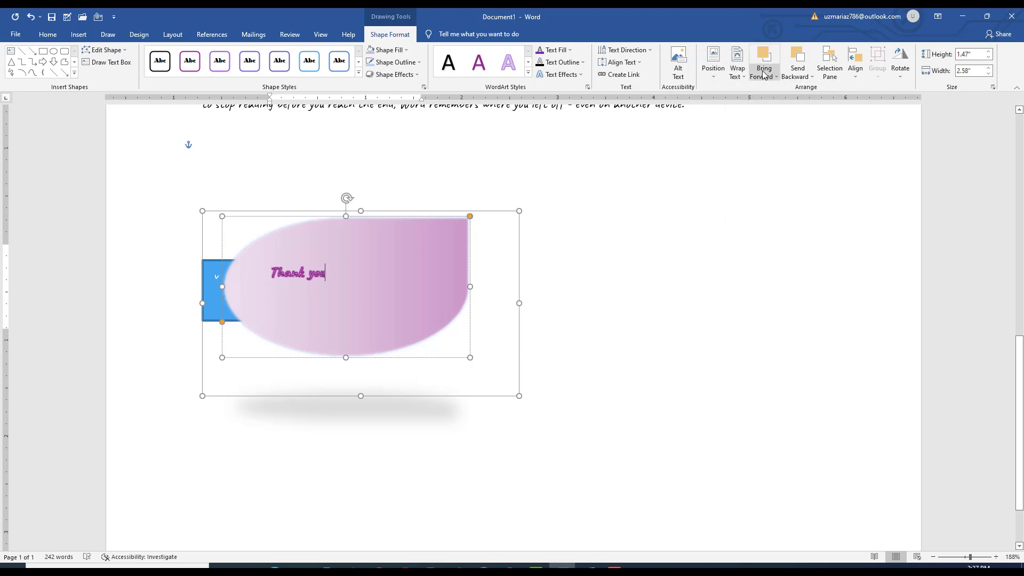
# Send the teardrop behind the blue rectangle and to the back of the stacking order.
pyautogui.click(798, 75)
pyautogui.click(805, 85)
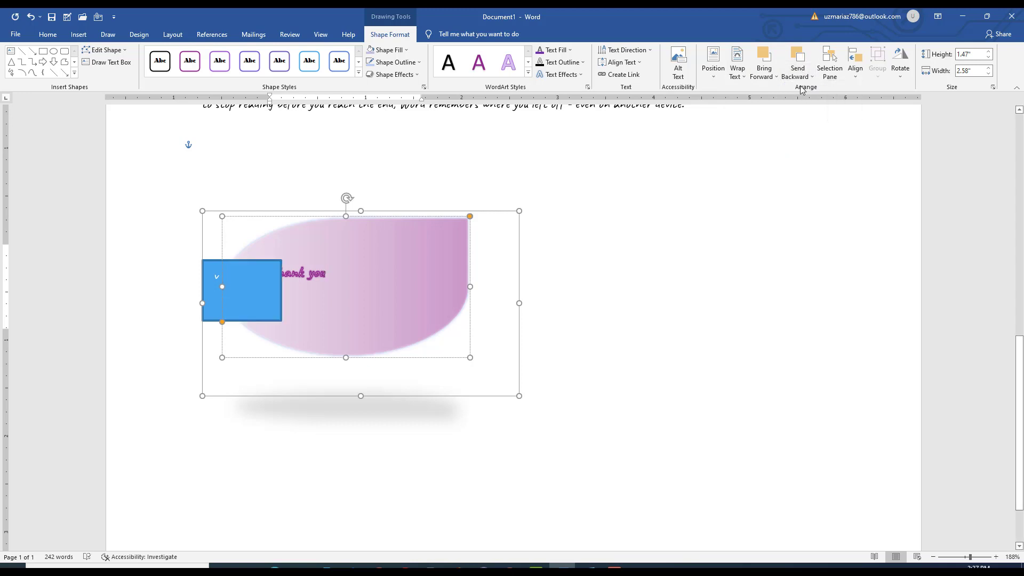
pyautogui.click(803, 76)
pyautogui.click(803, 102)
# Show the Selection pane and try hiding all listed objects and showing them again.
pyautogui.click(830, 64)
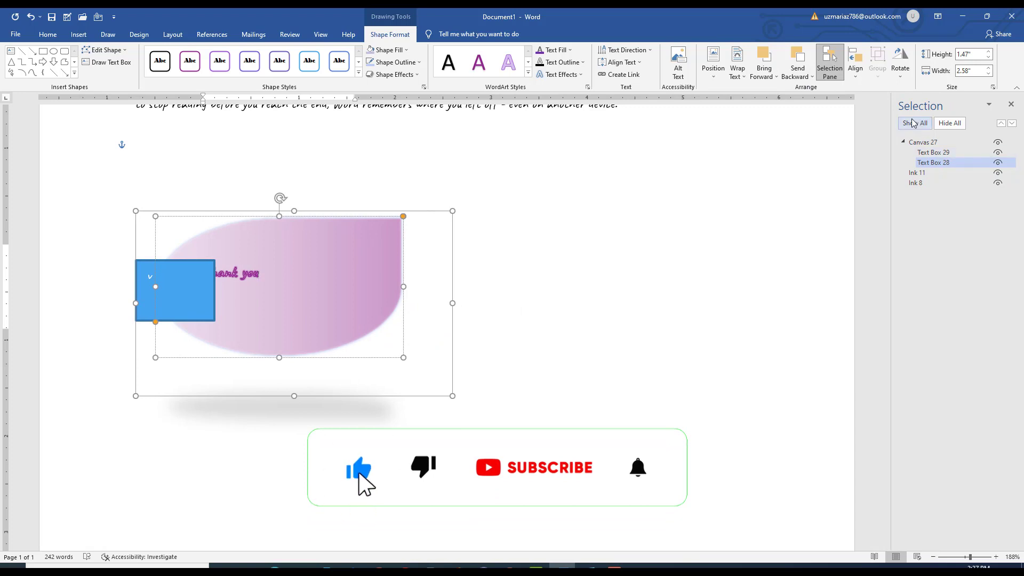
pyautogui.click(948, 123)
pyautogui.click(919, 125)
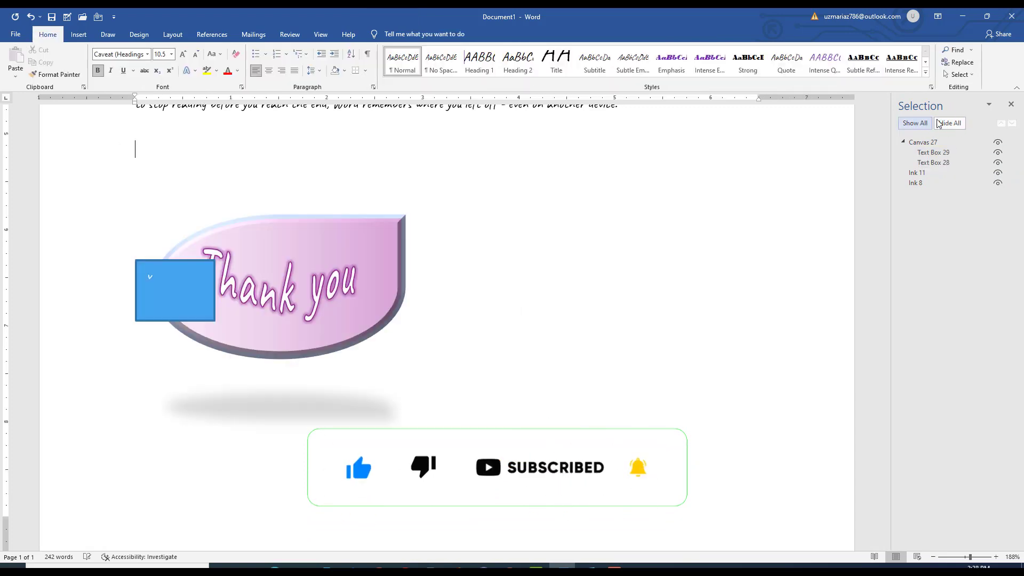
pyautogui.click(954, 124)
pyautogui.click(913, 124)
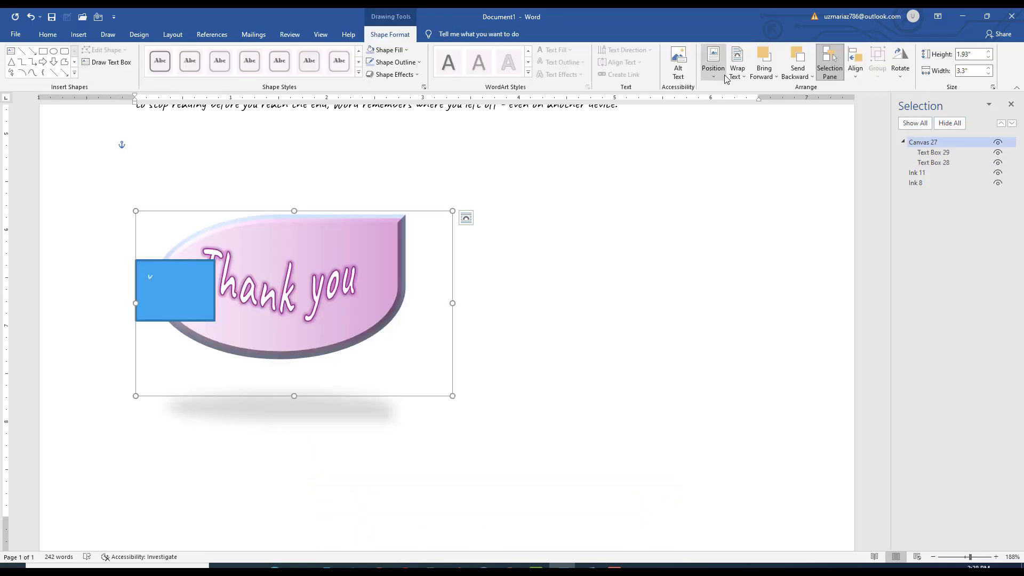
# Left-align the drawing canvas to the margin and close the Selection pane.
pyautogui.click(857, 75)
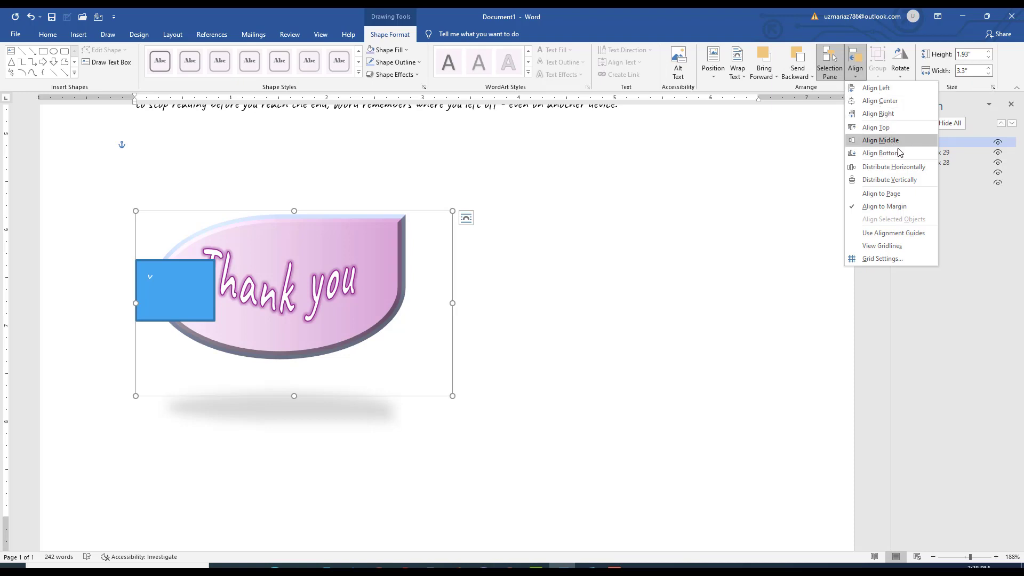
pyautogui.click(864, 88)
pyautogui.click(829, 74)
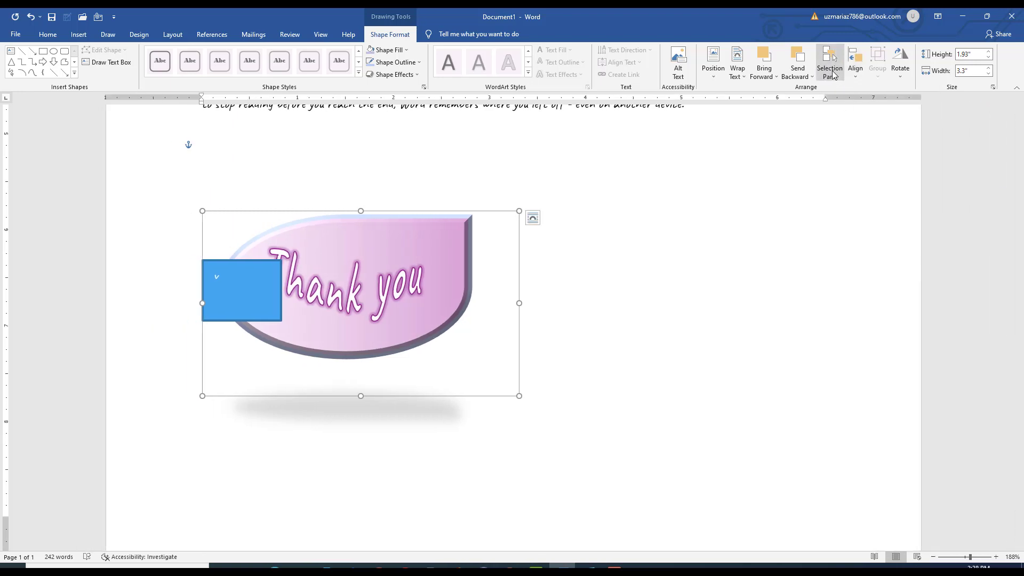
pyautogui.click(830, 72)
pyautogui.click(830, 72)
# Try right alignment and center alignment for the drawing canvas.
pyautogui.click(855, 66)
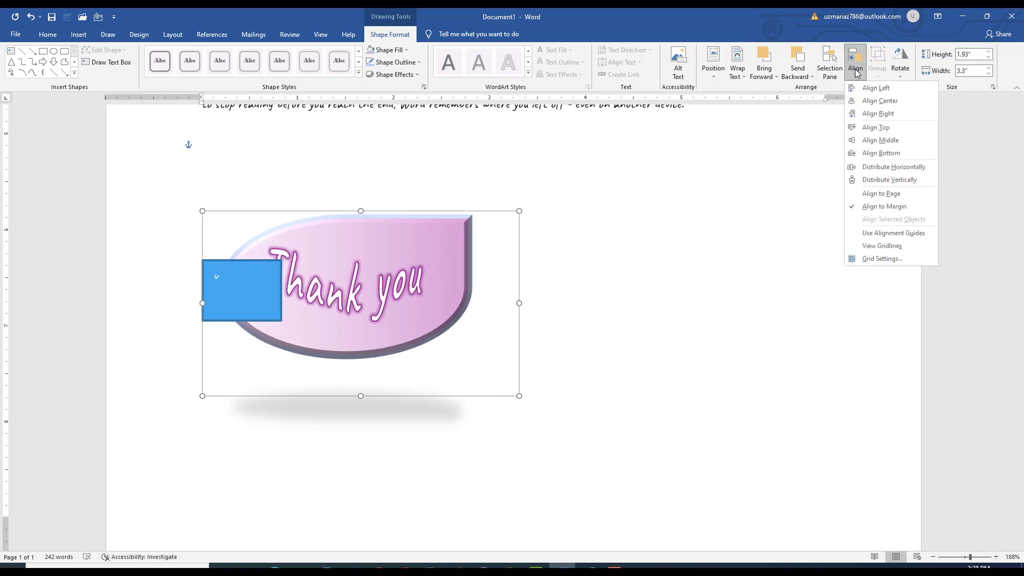
pyautogui.click(879, 114)
pyautogui.click(854, 67)
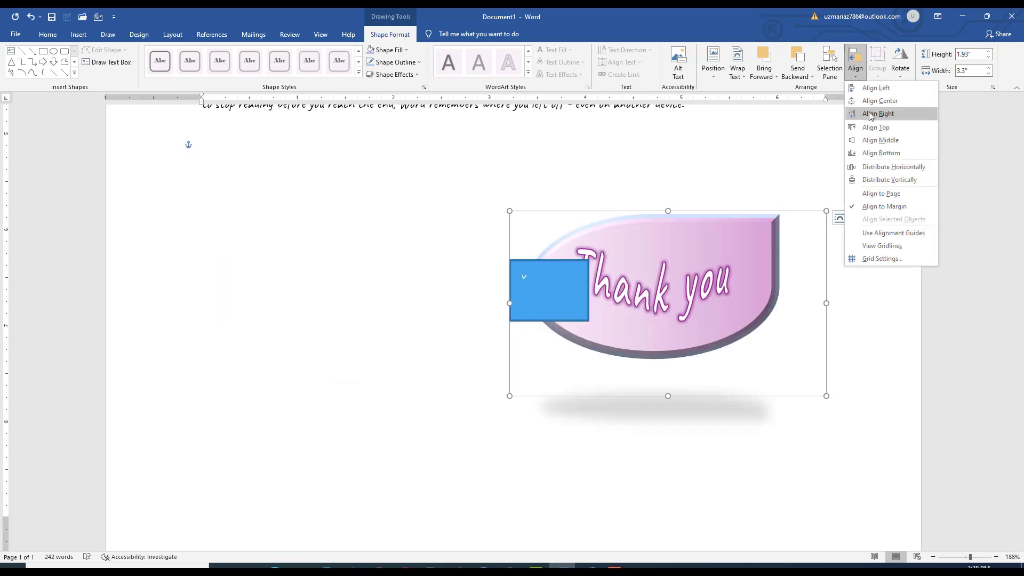
pyautogui.click(879, 101)
# Align the drawing canvas to the left margin horizontally and to the middle of the page vertically.
pyautogui.click(855, 66)
pyautogui.click(876, 88)
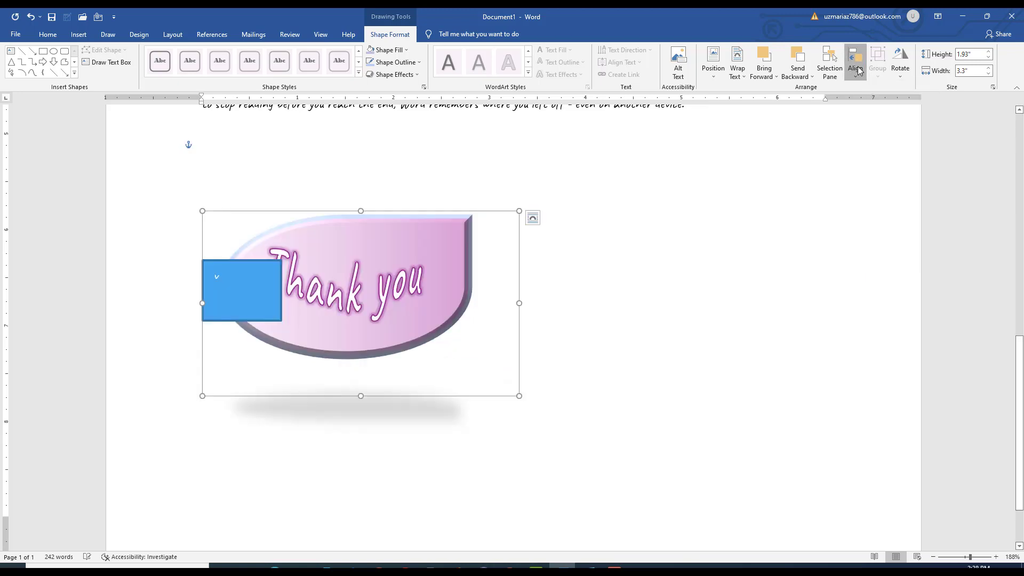
pyautogui.click(855, 67)
pyautogui.click(876, 128)
pyautogui.click(855, 66)
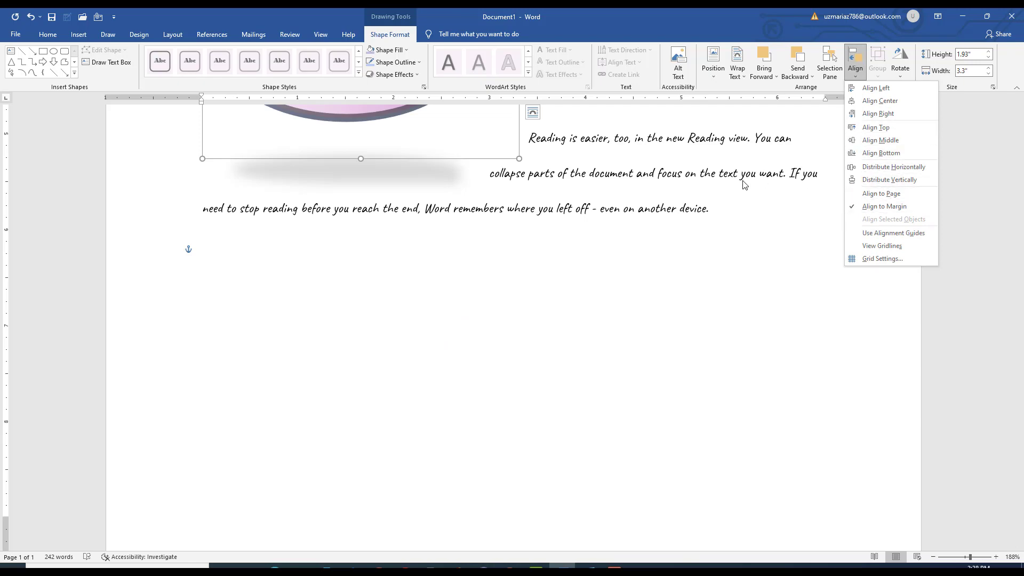
pyautogui.scroll(10, 744, 185)
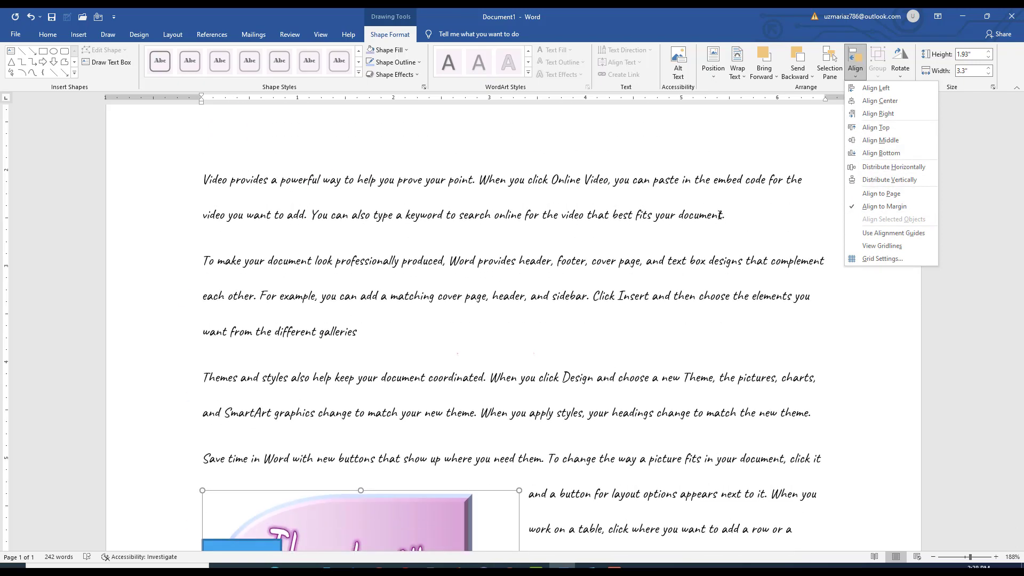
pyautogui.scroll(-9, 719, 215)
pyautogui.scroll(4, 719, 214)
pyautogui.click(765, 286)
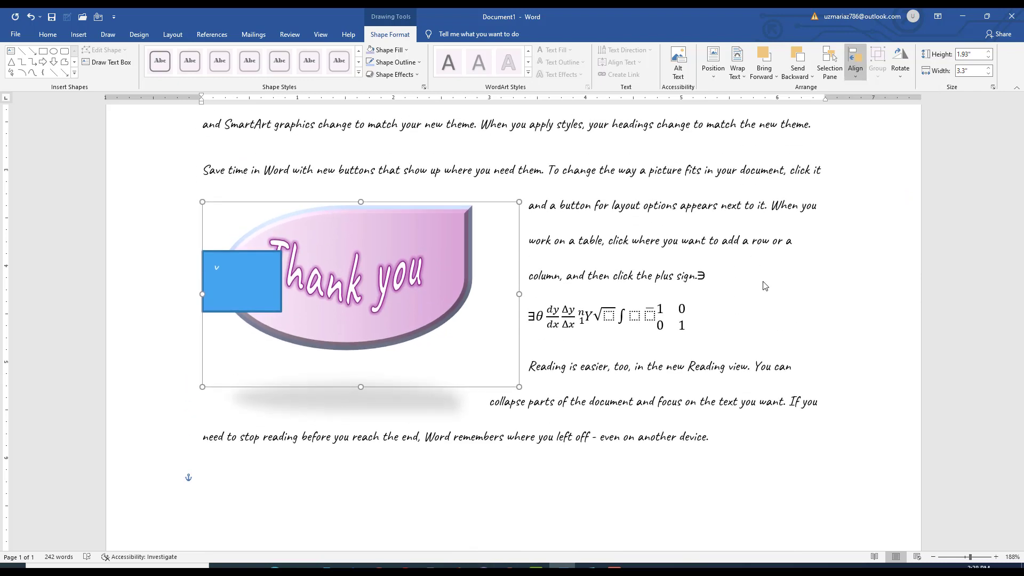
# Resize the drawing canvas to 2.04" high and 3.5" wide.
pyautogui.click(900, 66)
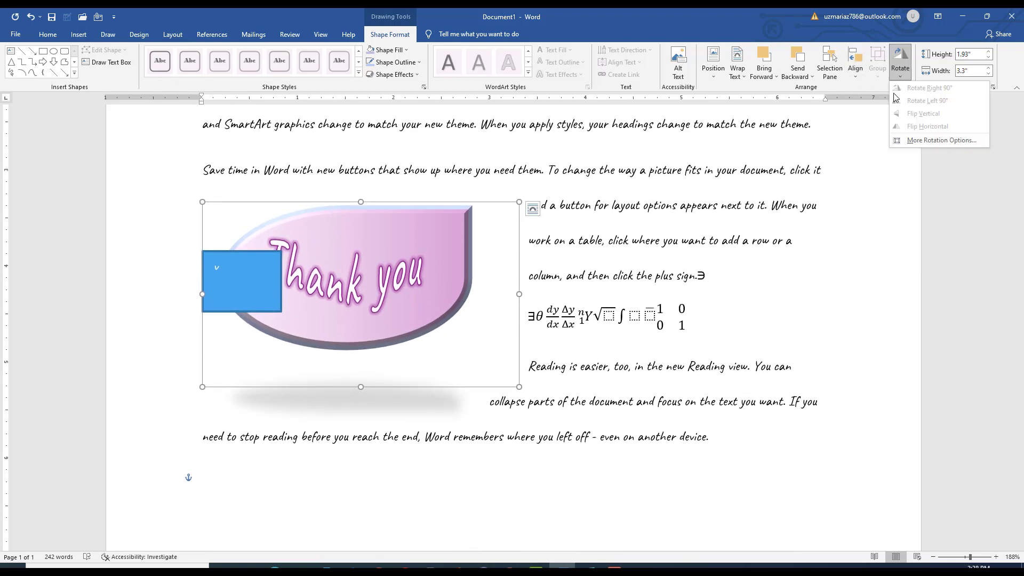
pyautogui.click(941, 49)
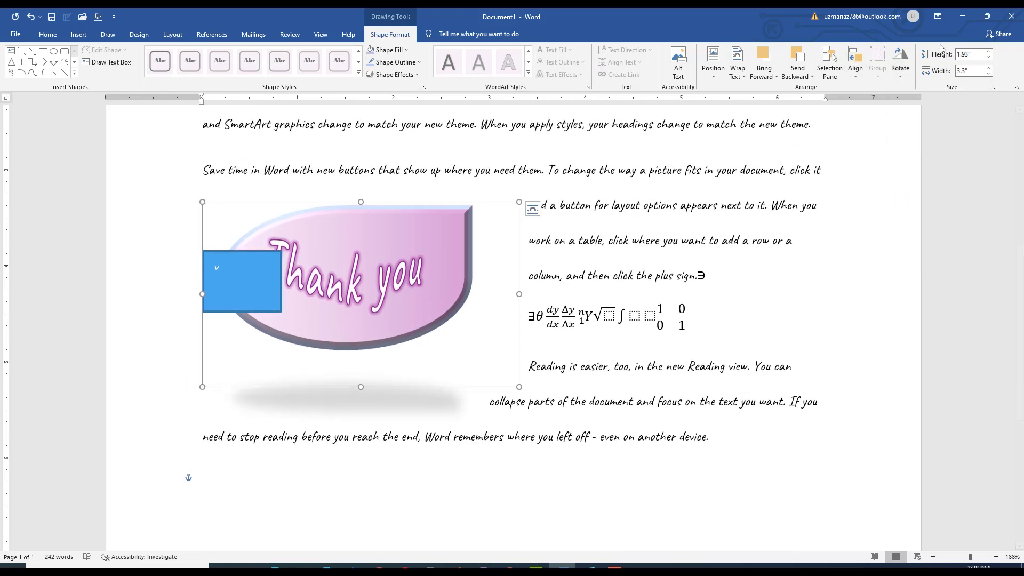
pyautogui.click(988, 52)
pyautogui.click(988, 52)
pyautogui.click(988, 51)
pyautogui.click(988, 52)
pyautogui.click(988, 52)
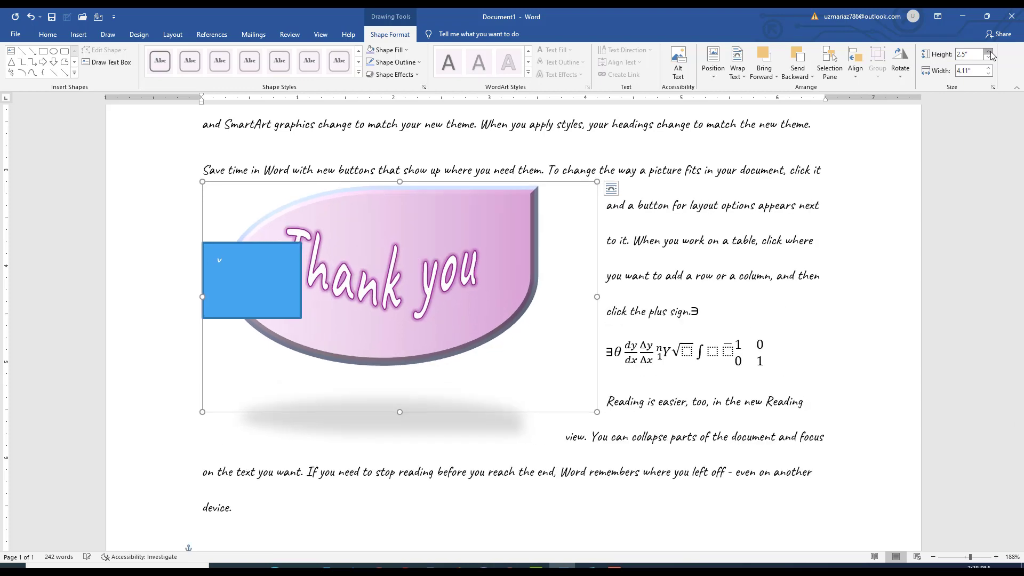
pyautogui.click(987, 73)
pyautogui.click(988, 73)
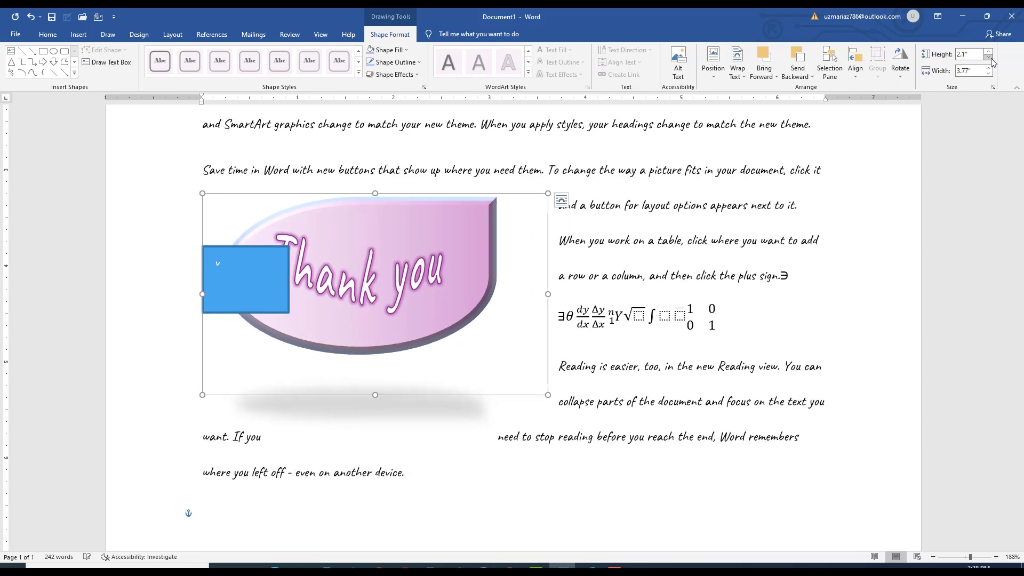
pyautogui.click(987, 73)
pyautogui.click(988, 73)
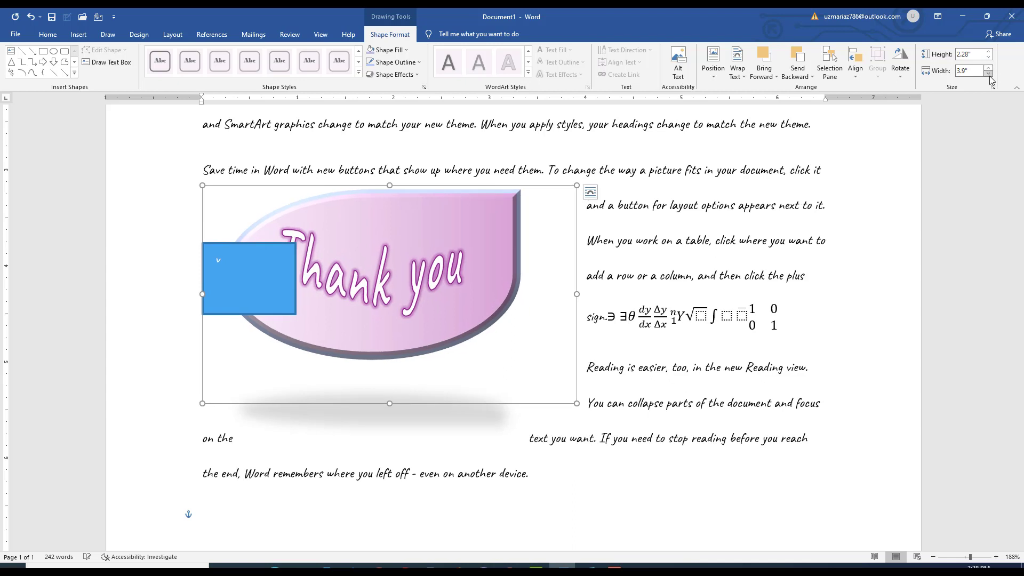
pyautogui.click(988, 74)
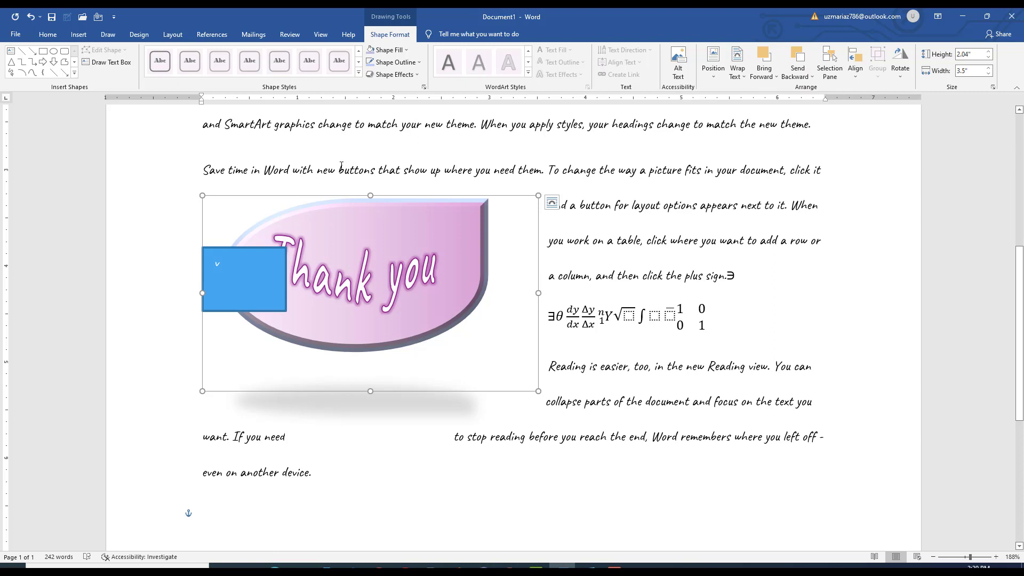
# Delete the drawing canvas with both of its shapes, and the equations following "click the plus sign".
pyautogui.click(544, 274)
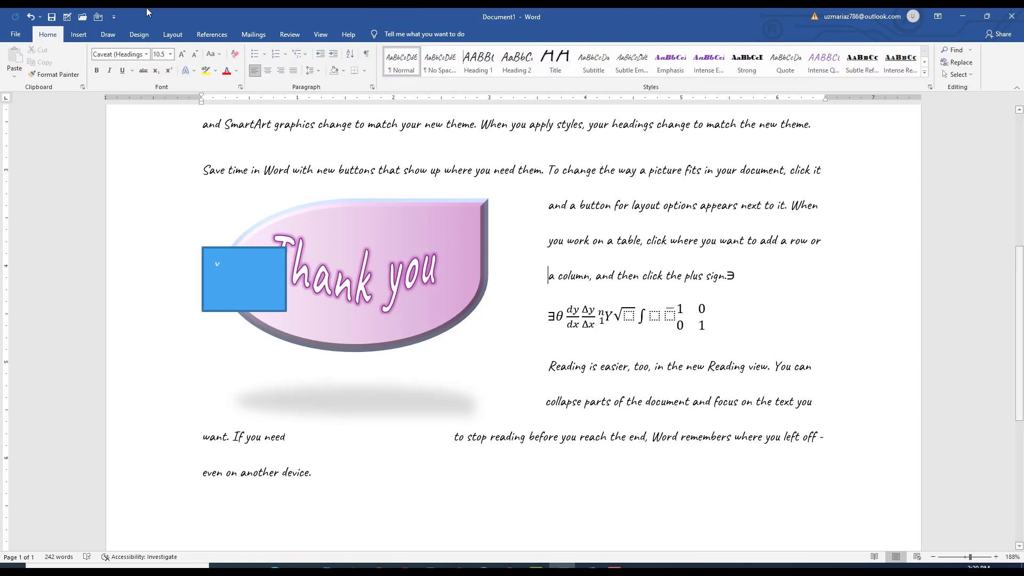
pyautogui.click(108, 35)
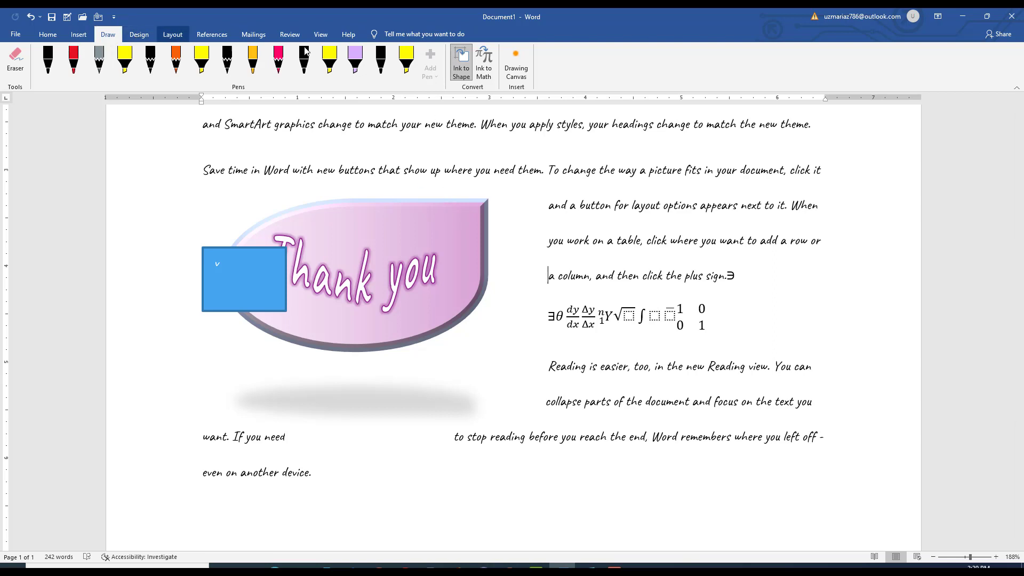
pyautogui.click(140, 36)
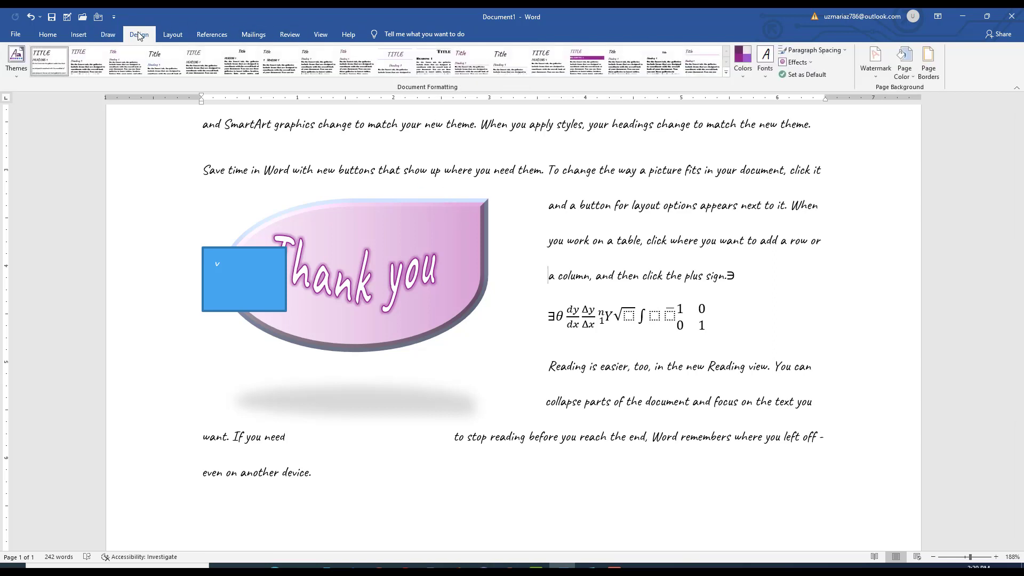
pyautogui.click(462, 247)
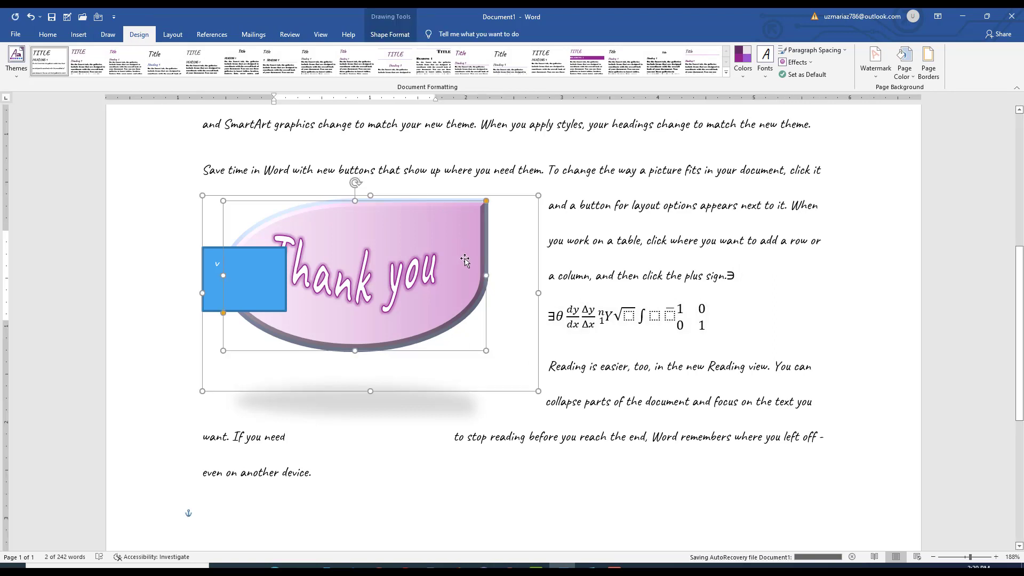
pyautogui.press('Delete')
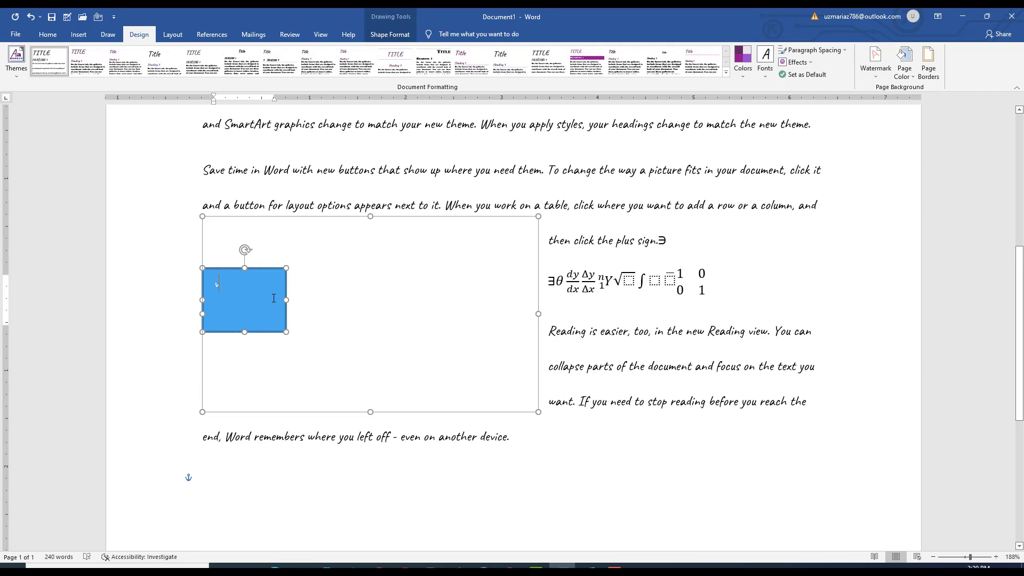
pyautogui.press('Delete')
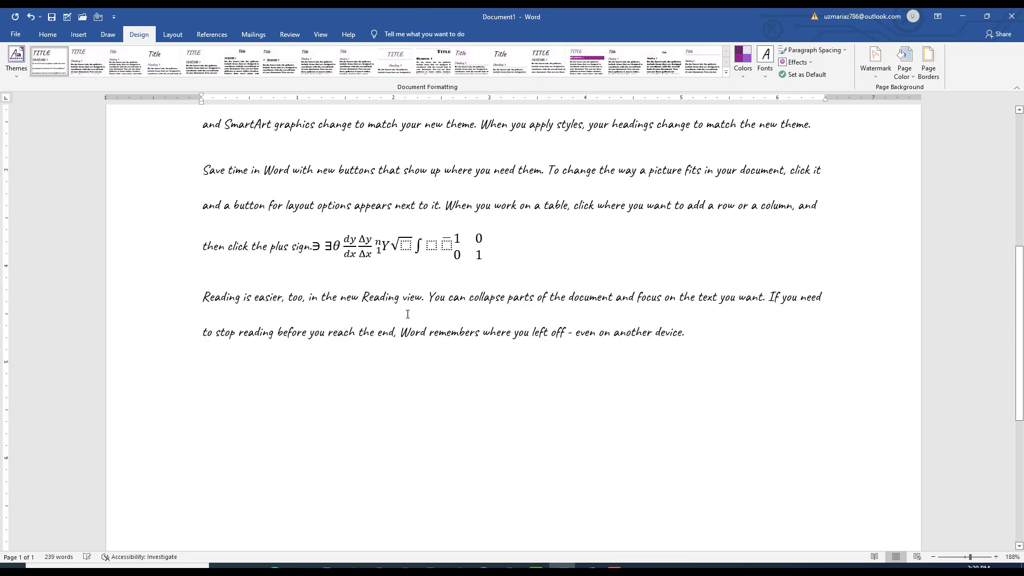
pyautogui.moveTo(482, 260); pyautogui.dragTo(308, 263)
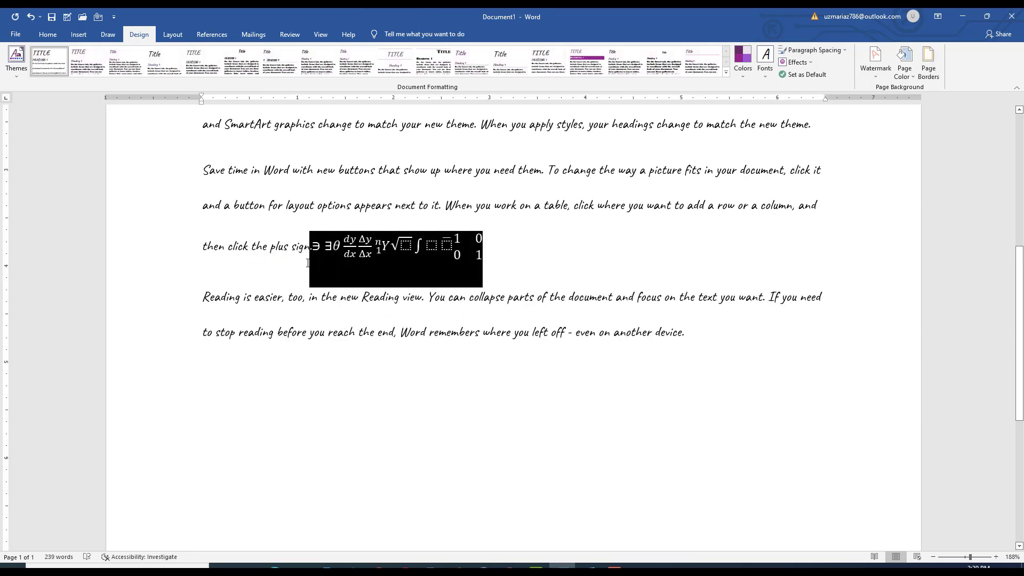
pyautogui.press('Delete')
# Preview the available document themes on the text.
pyautogui.scroll(6, 347, 282)
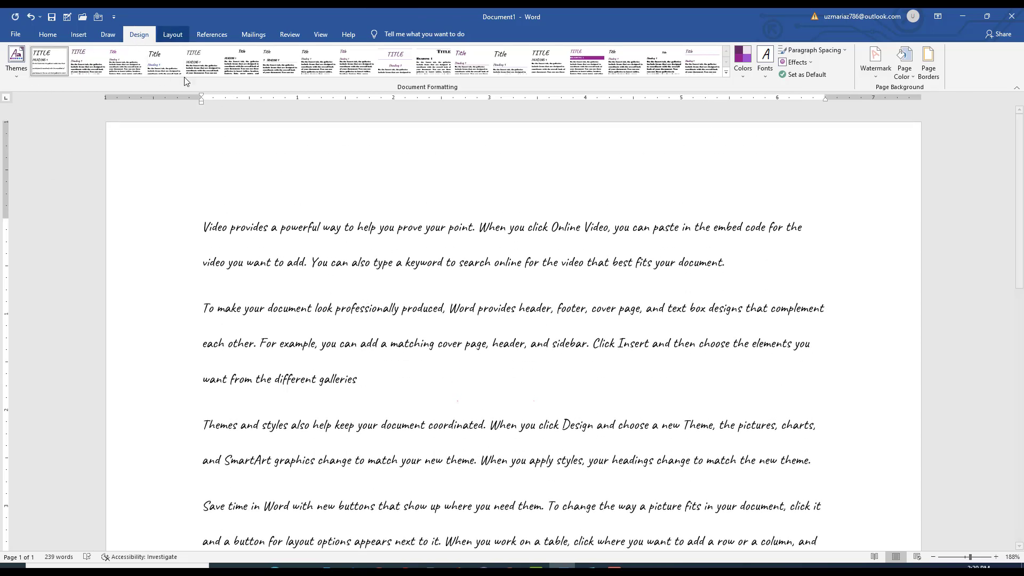
pyautogui.click(14, 73)
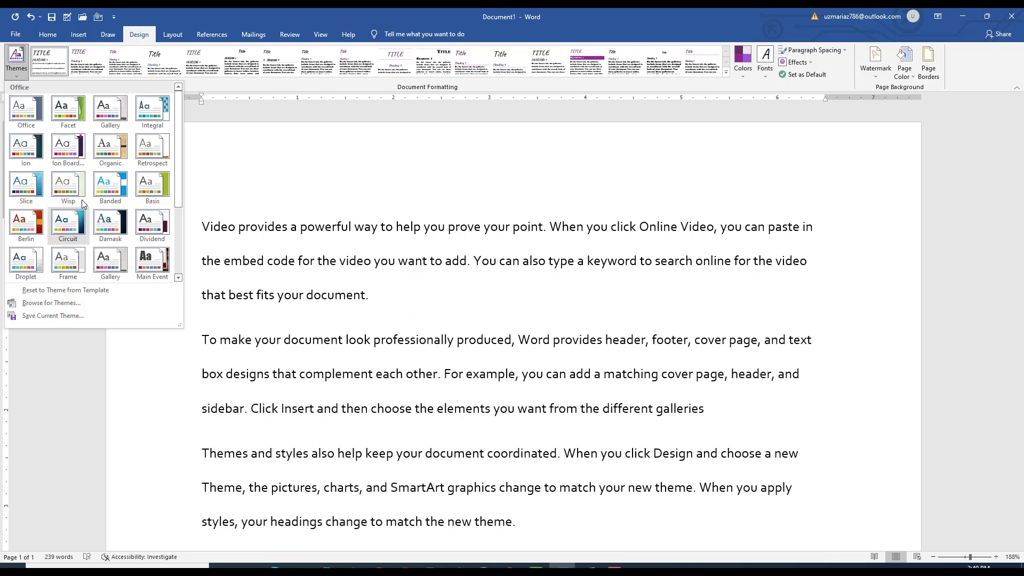
pyautogui.click(112, 188)
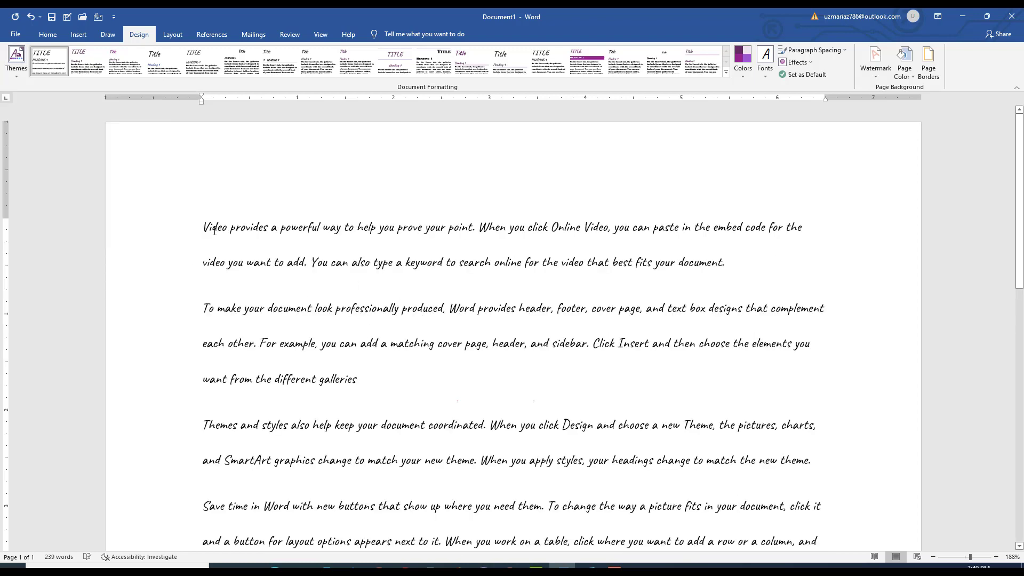
# Apply the Intense Quote style to all of the document's text.
pyautogui.hotkey('ctrl', 'a')
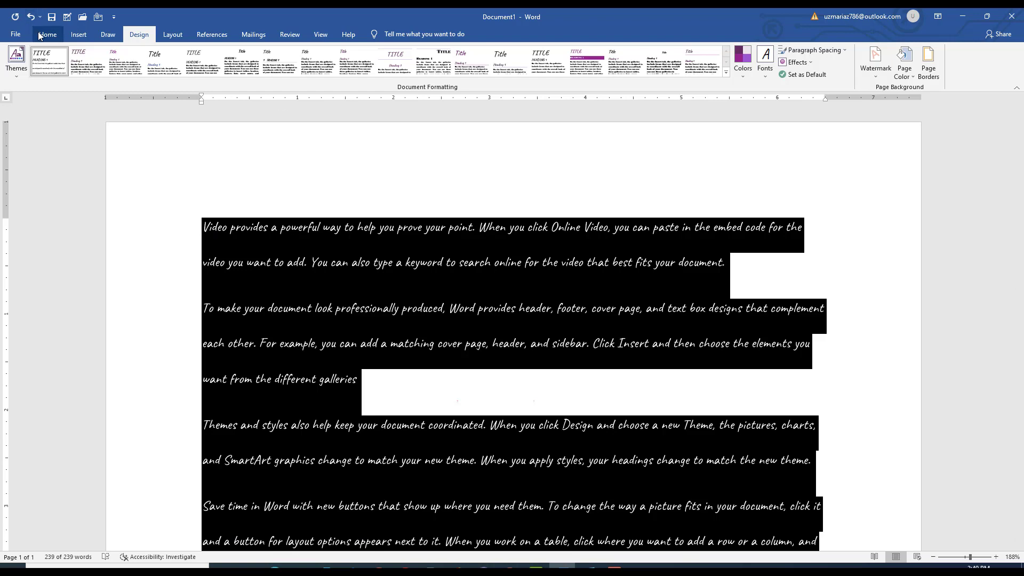
pyautogui.click(42, 35)
pyautogui.click(925, 73)
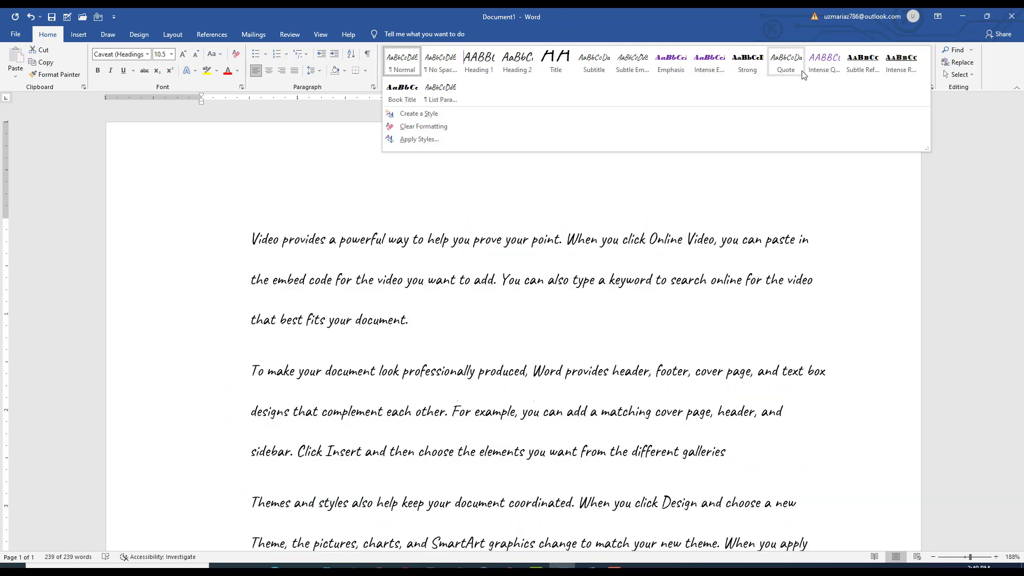
pyautogui.click(819, 72)
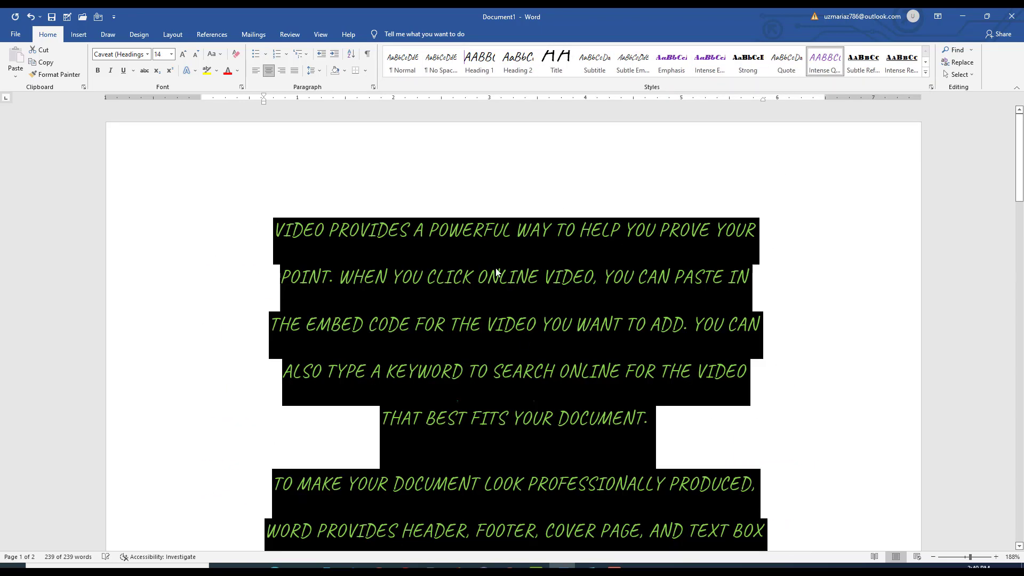
# Apply the Main Event theme, and reset the document to the theme from its template.
pyautogui.click(138, 34)
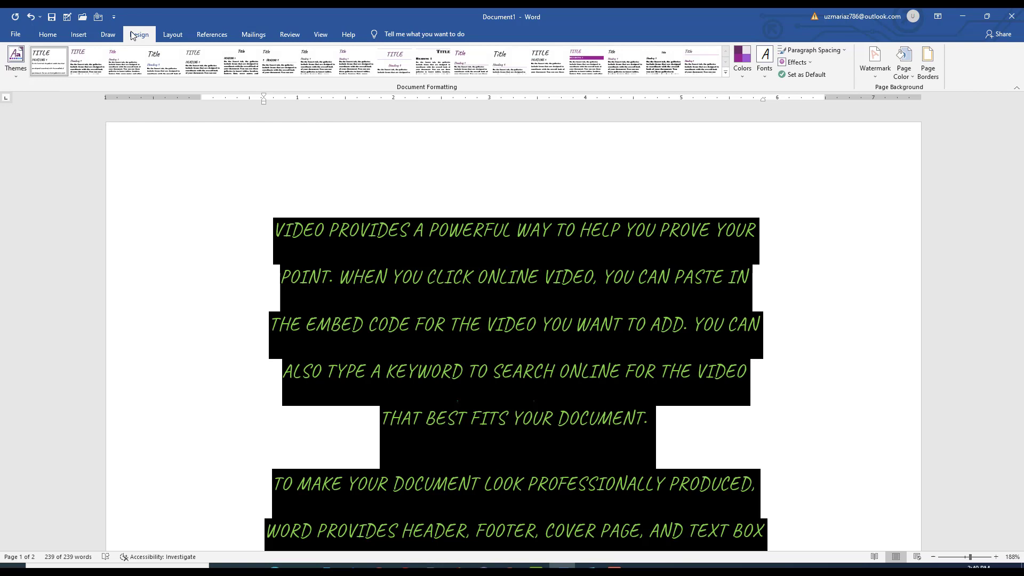
pyautogui.click(20, 70)
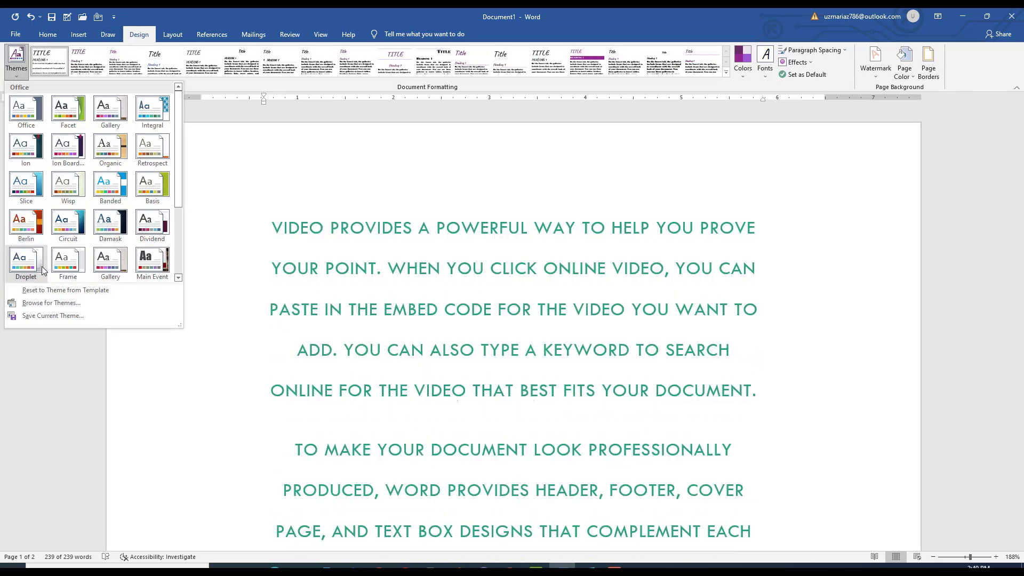
pyautogui.click(160, 260)
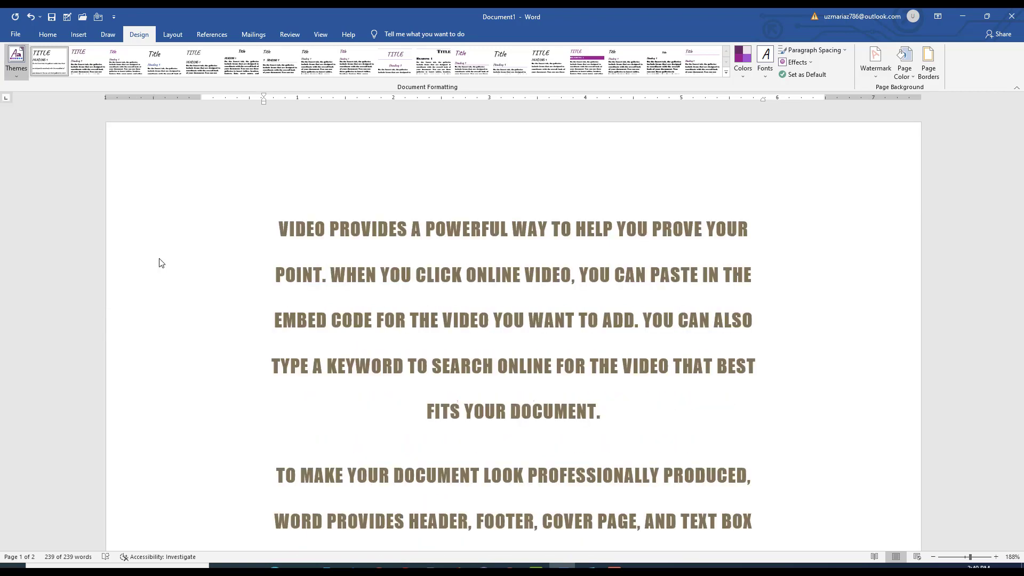
pyautogui.click(255, 193)
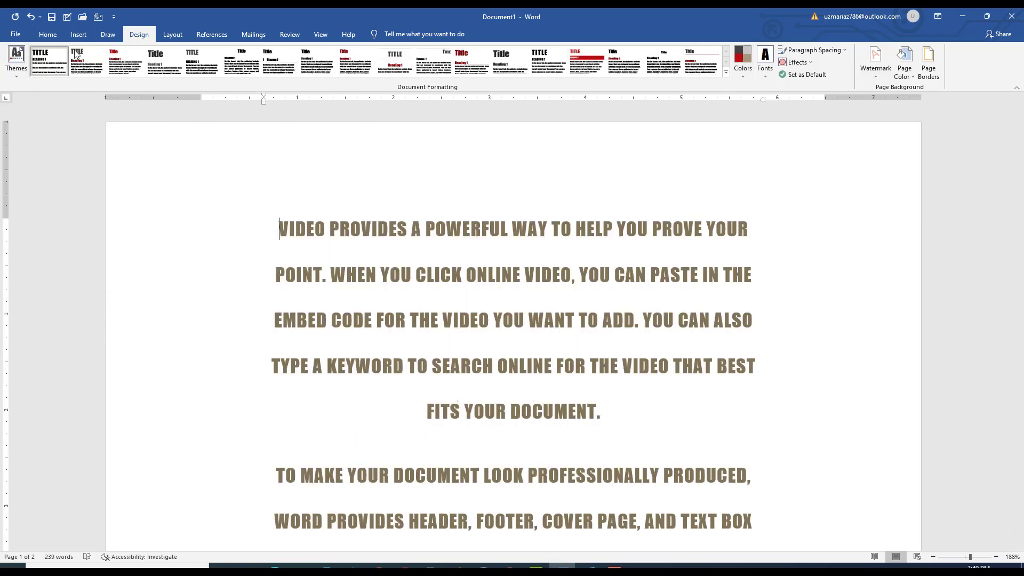
pyautogui.click(16, 58)
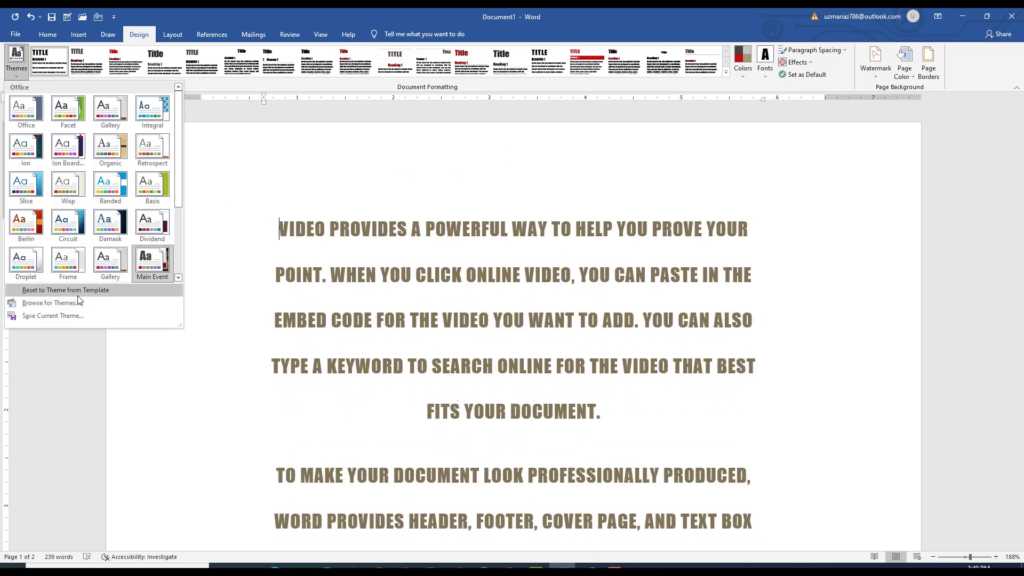
pyautogui.click(84, 292)
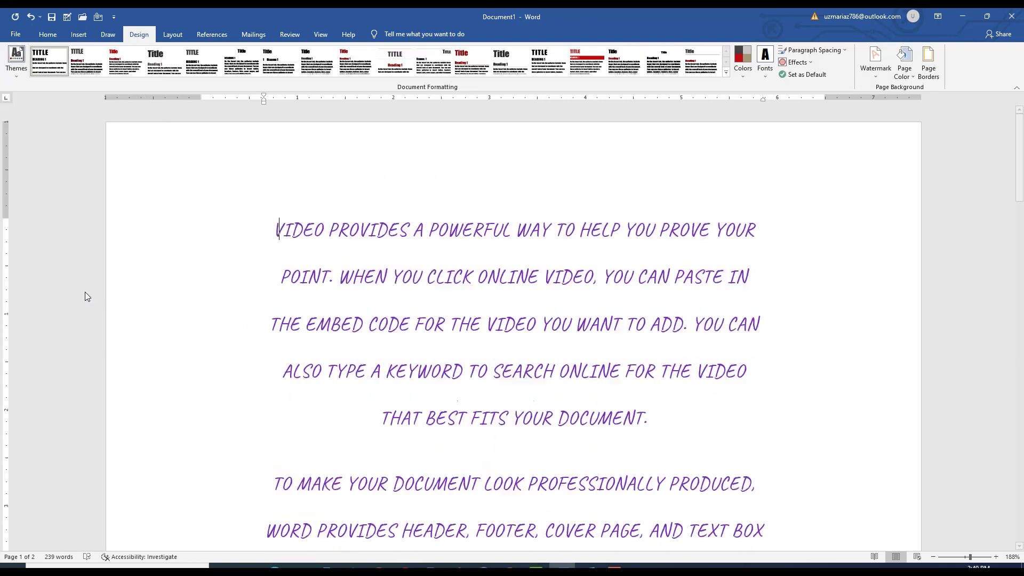
# View the dialog for saving the current theme and close it without saving.
pyautogui.click(10, 70)
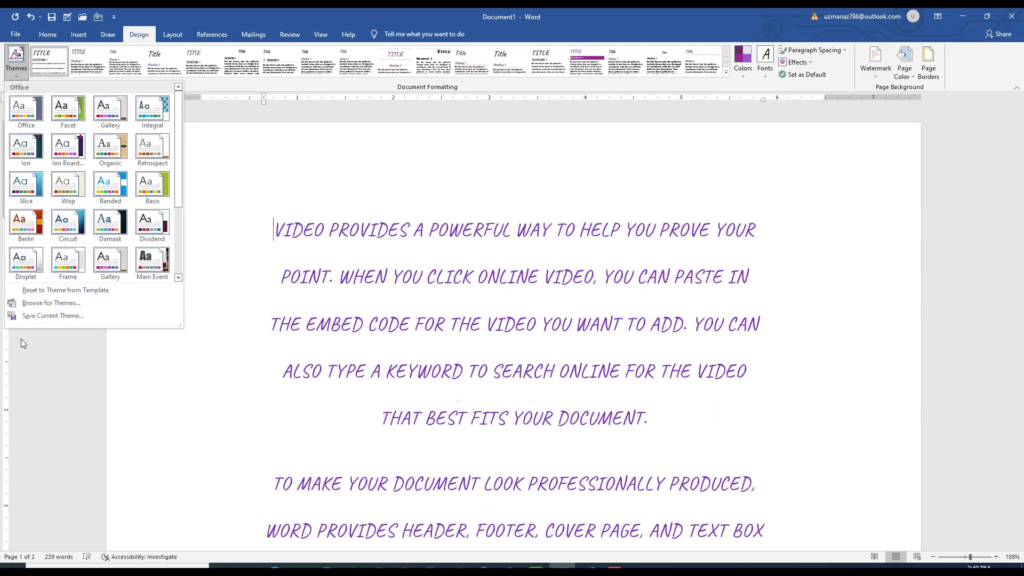
pyautogui.click(43, 316)
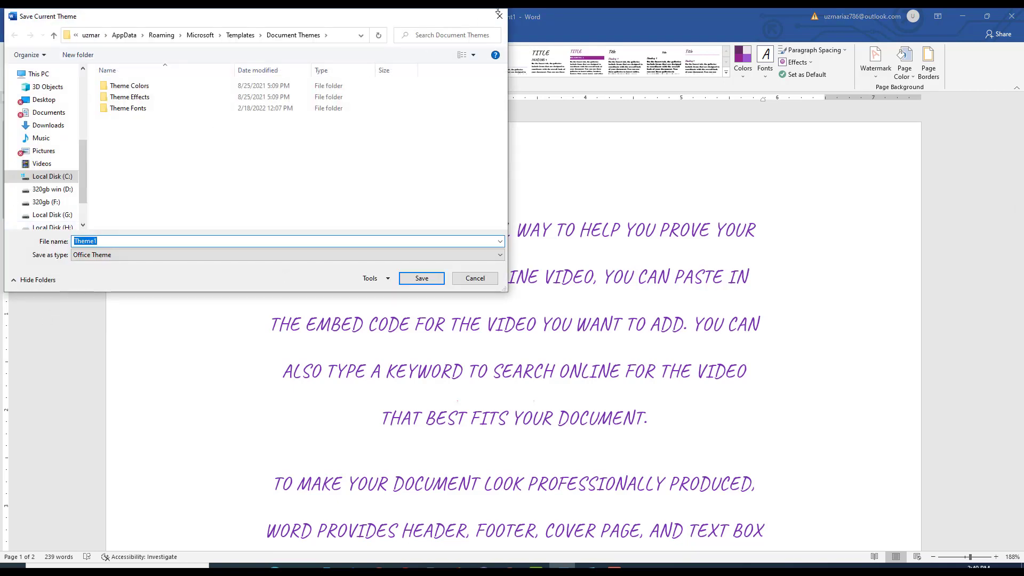
pyautogui.click(499, 18)
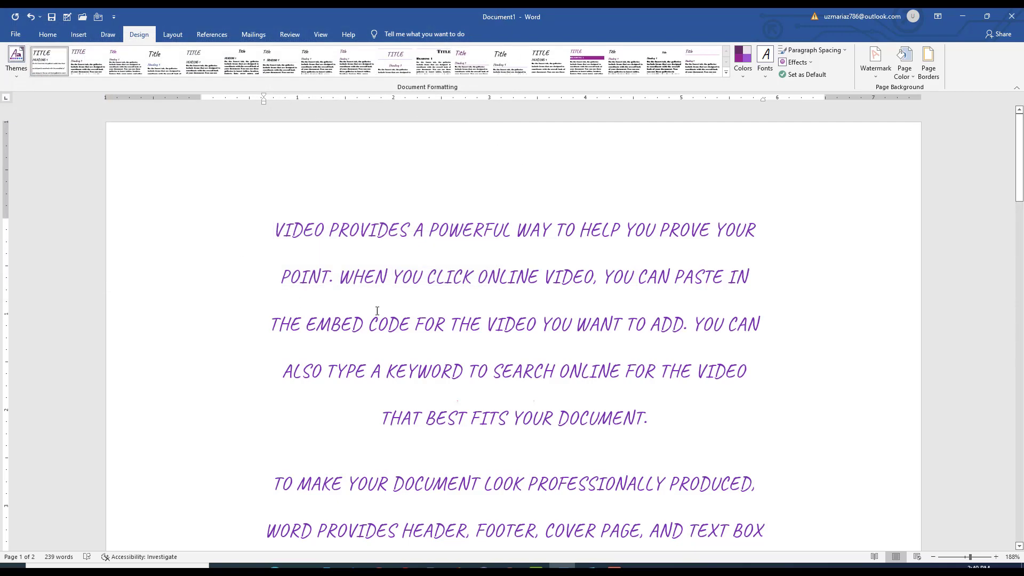
# Apply the Main Event theme to the document and preview the built-in style sets on its text.
pyautogui.click(16, 59)
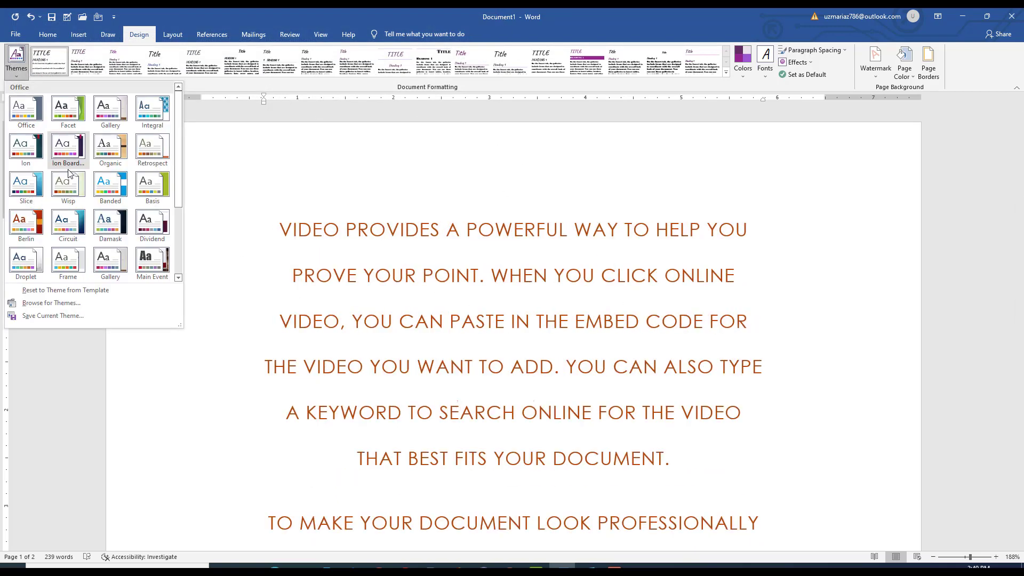
pyautogui.click(150, 266)
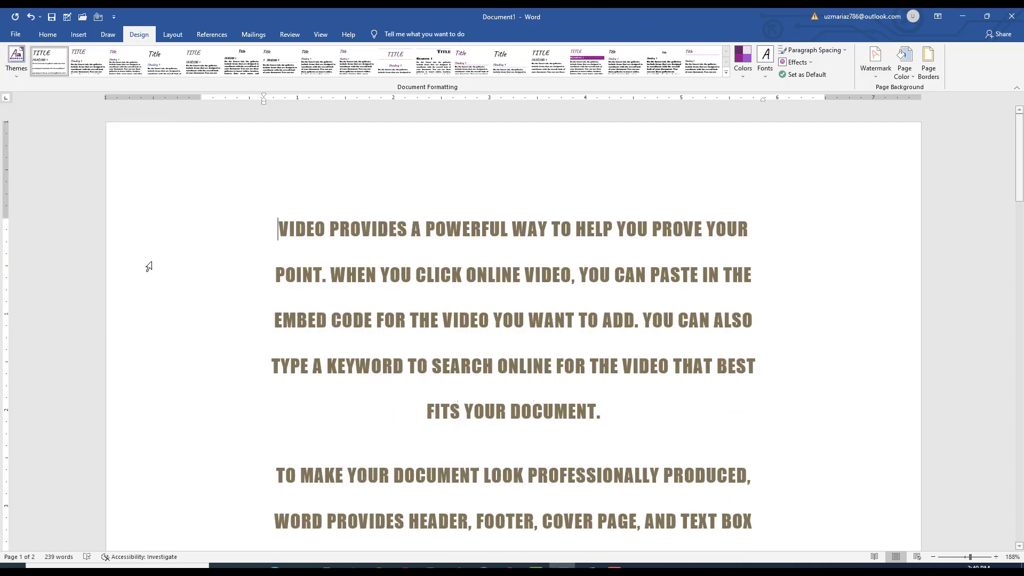
pyautogui.click(725, 71)
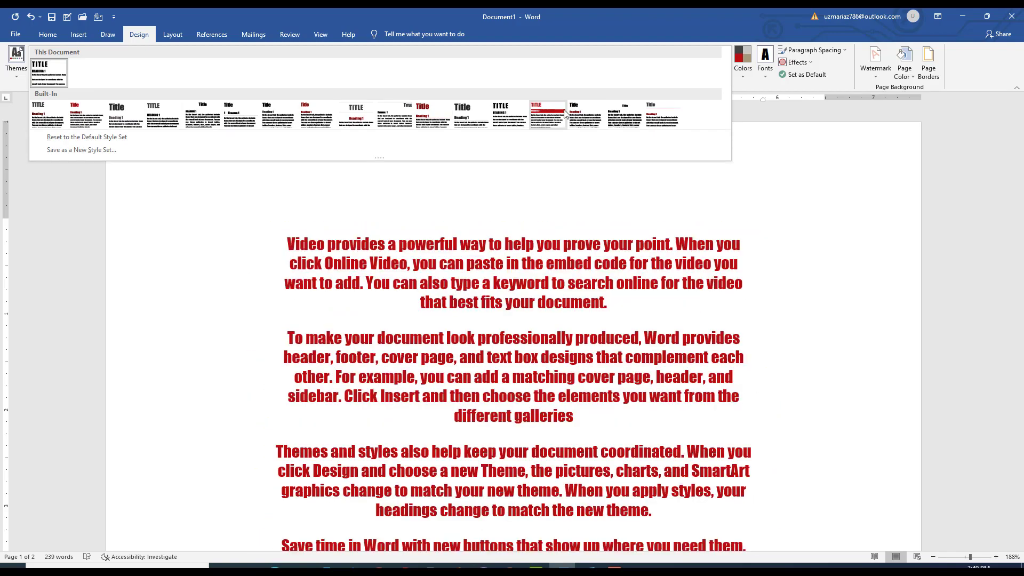
pyautogui.click(698, 180)
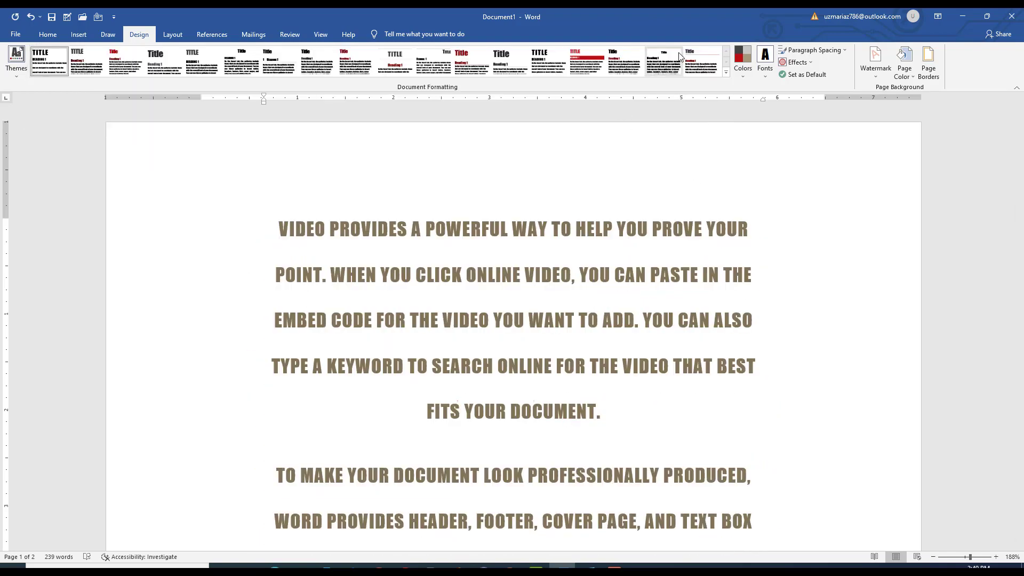
# Try several built-in style sets on the document and settle on the Shaded style set.
pyautogui.click(726, 73)
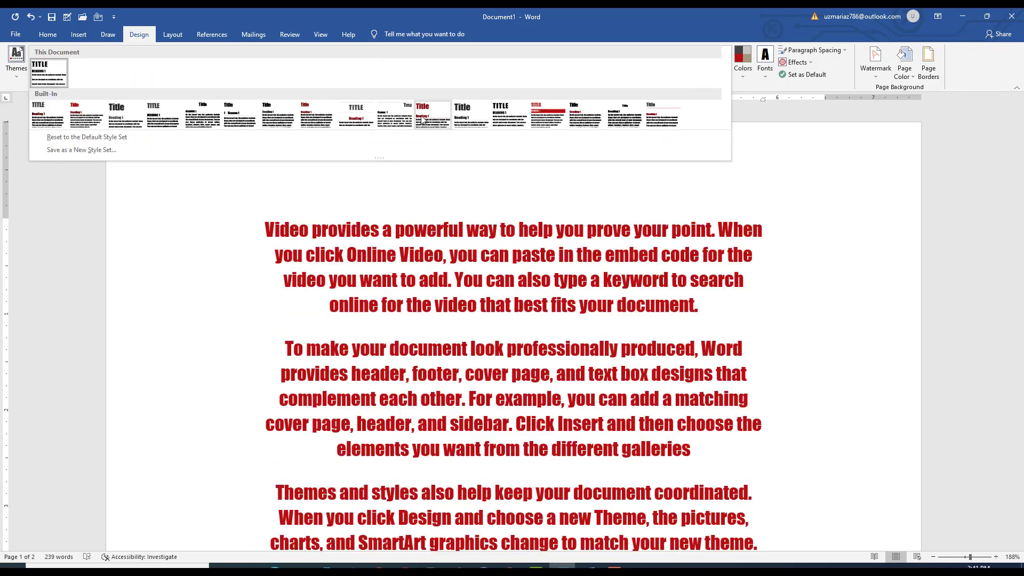
pyautogui.click(423, 118)
pyautogui.click(727, 72)
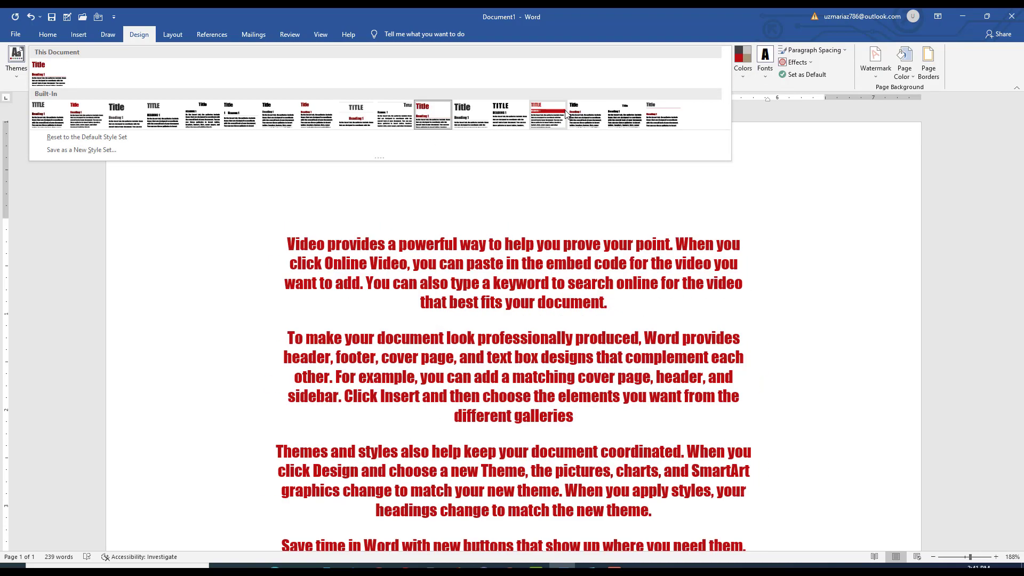
pyautogui.click(548, 113)
pyautogui.click(726, 72)
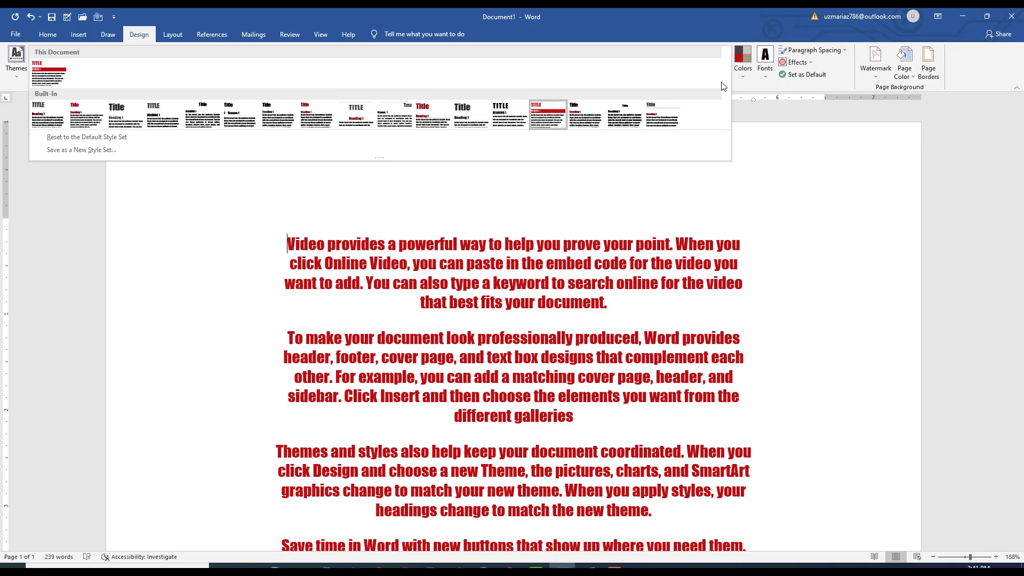
pyautogui.click(662, 114)
pyautogui.click(726, 72)
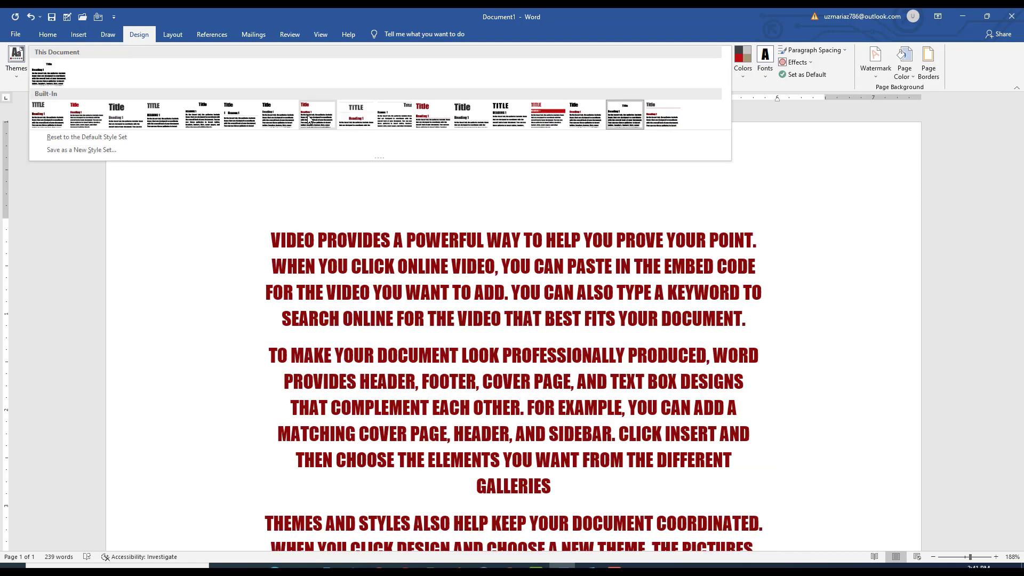
pyautogui.click(587, 113)
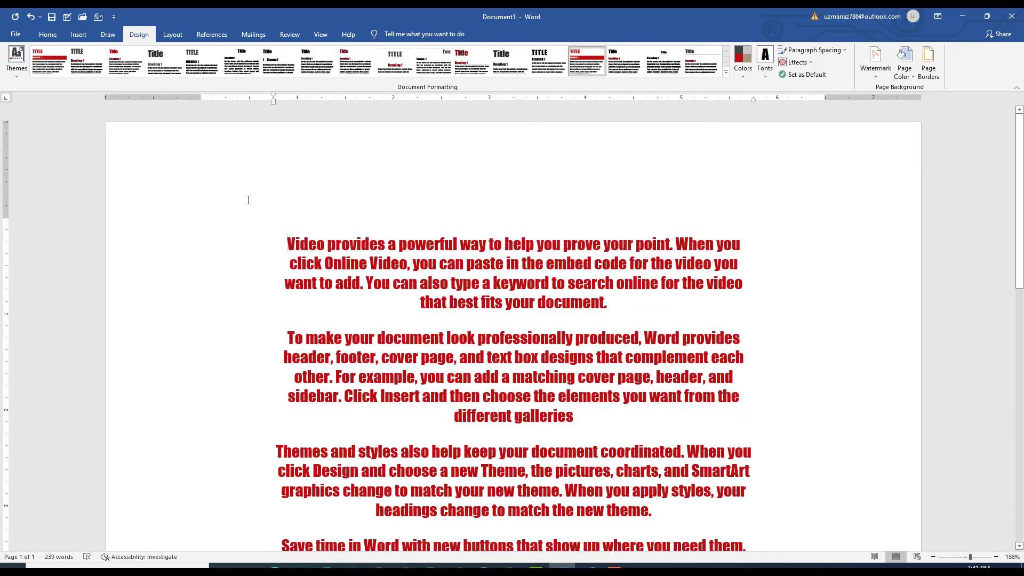
# Try the Blue Warm theme colors and replace them with the Marquee color set.
pyautogui.click(742, 62)
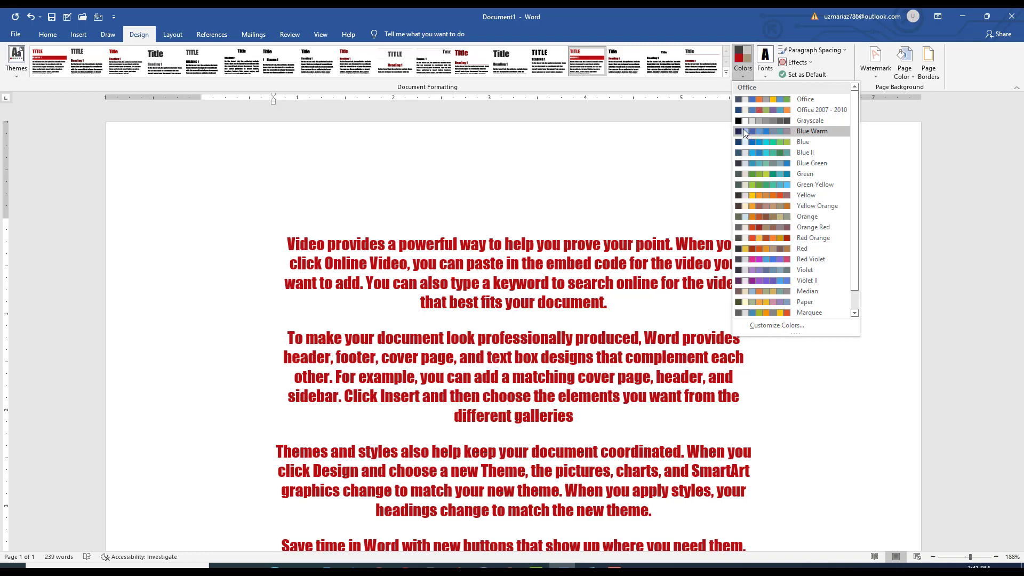
pyautogui.click(743, 131)
pyautogui.click(742, 61)
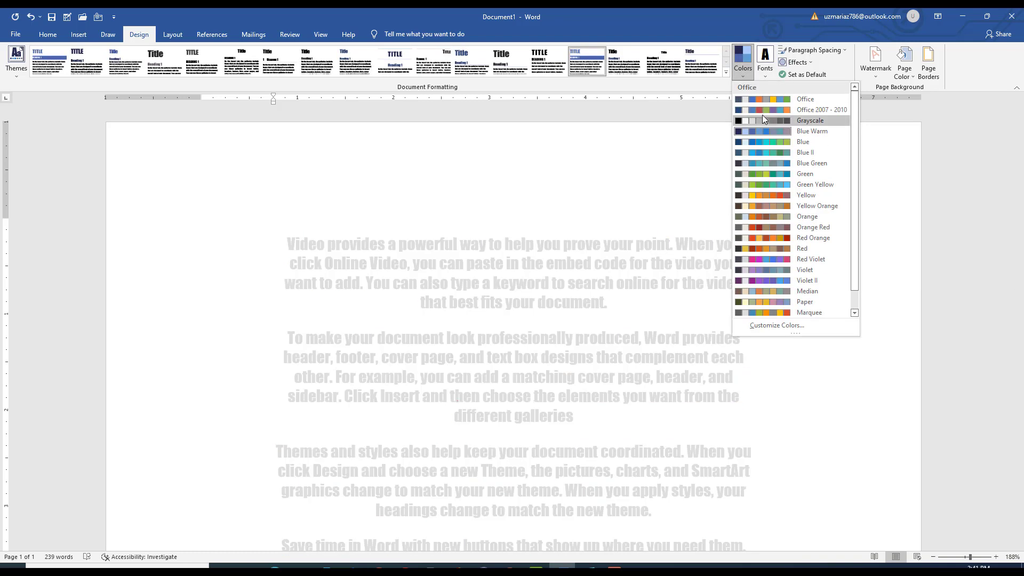
pyautogui.scroll(-1, 747, 285)
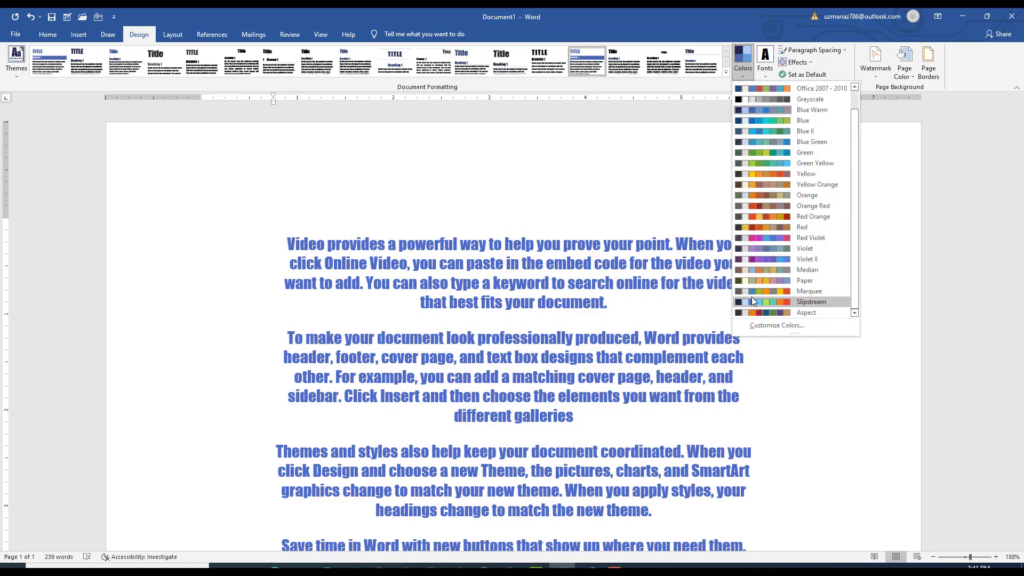
pyautogui.click(744, 291)
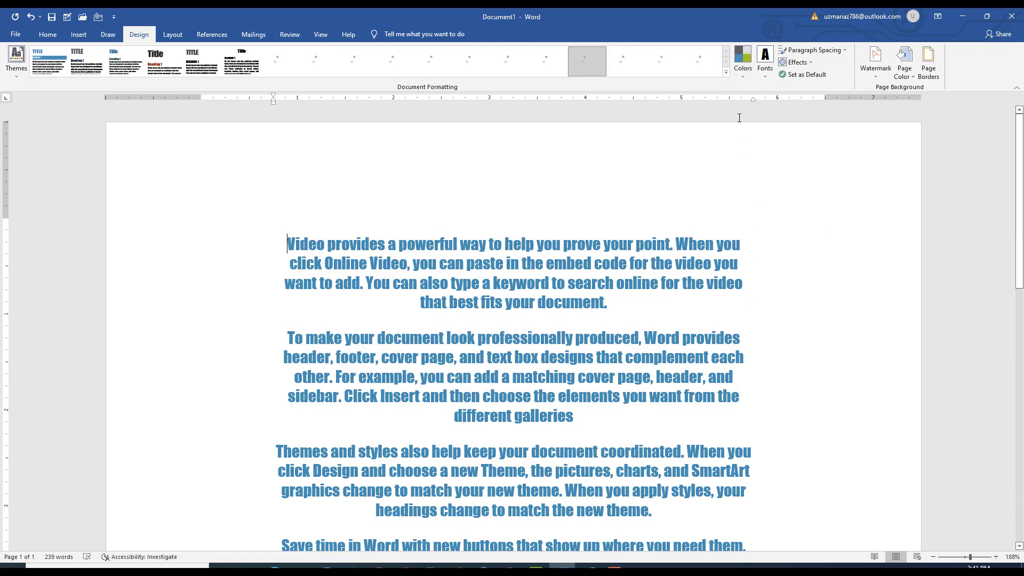
# Preview the theme font sets on the text and apply the Corbel font set.
pyautogui.click(766, 72)
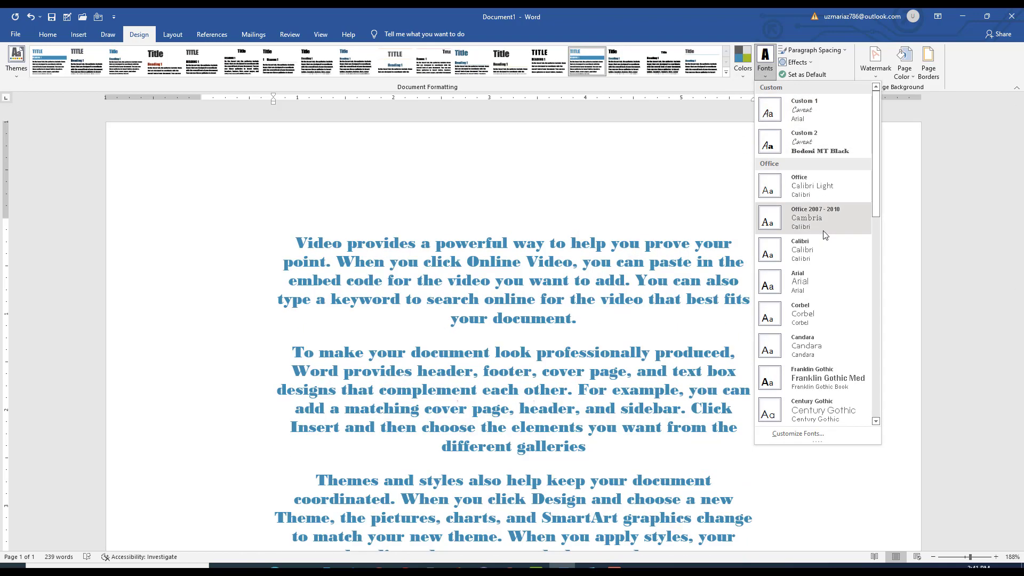
pyautogui.scroll(-4, 821, 250)
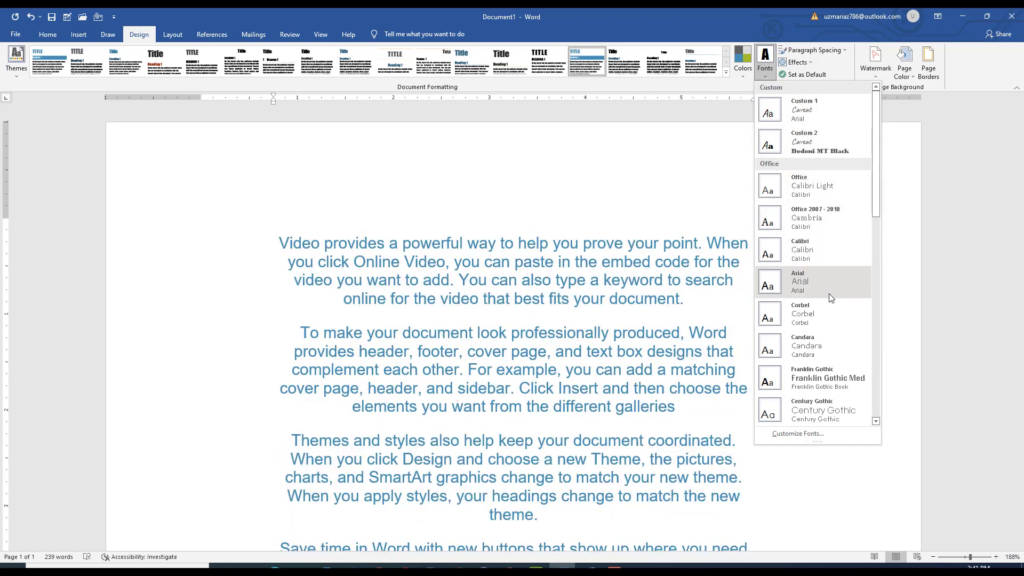
pyautogui.scroll(-5, 824, 317)
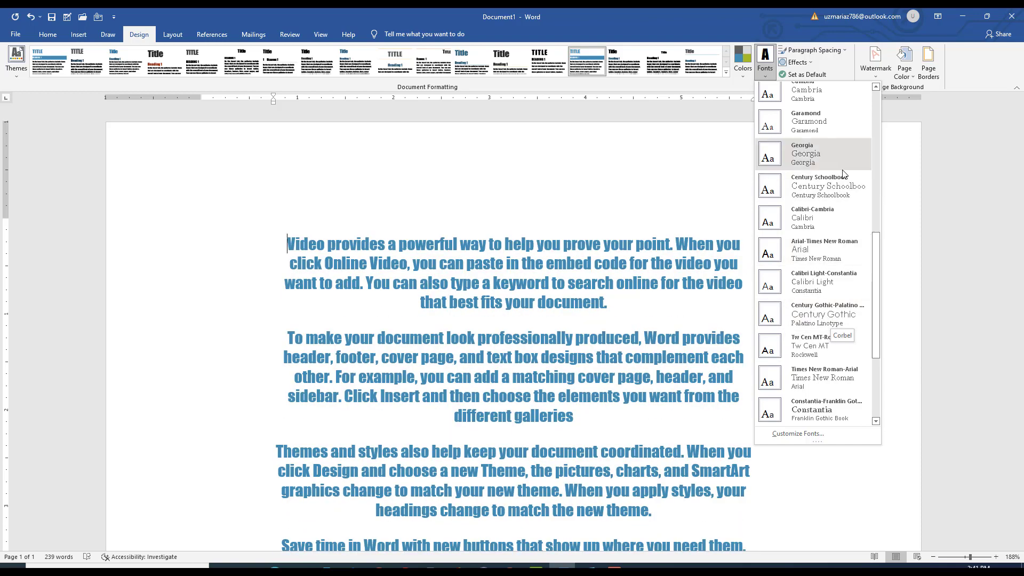
pyautogui.scroll(5, 805, 181)
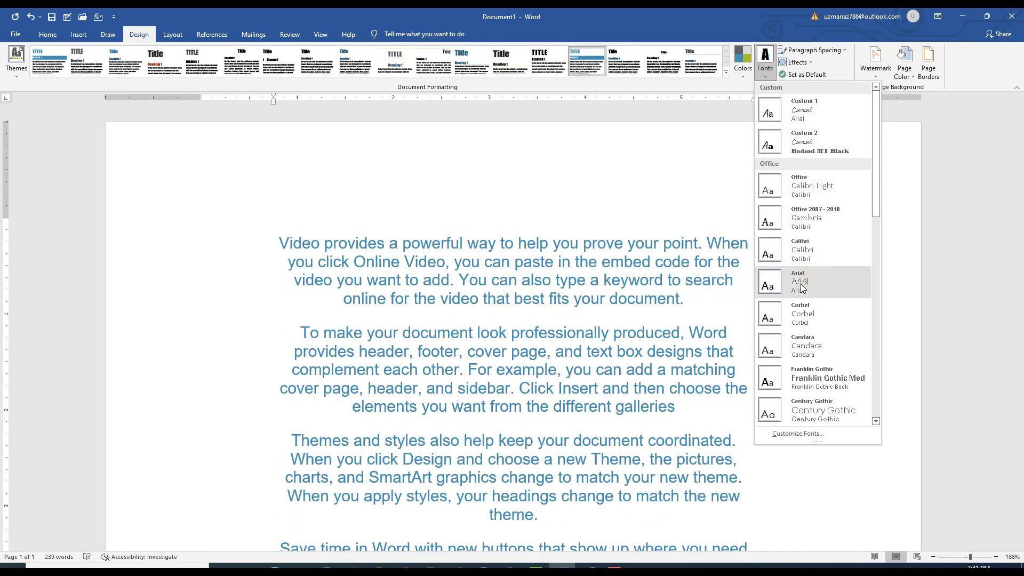
pyautogui.click(809, 319)
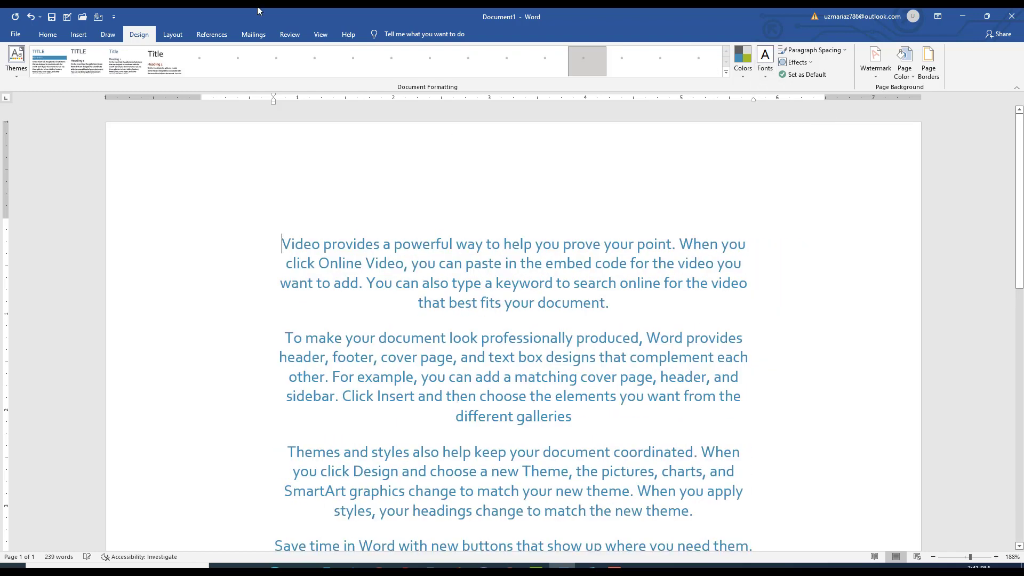
# Try the Open and Relaxed paragraph spacing presets with the first paragraph selected.
pyautogui.click(823, 50)
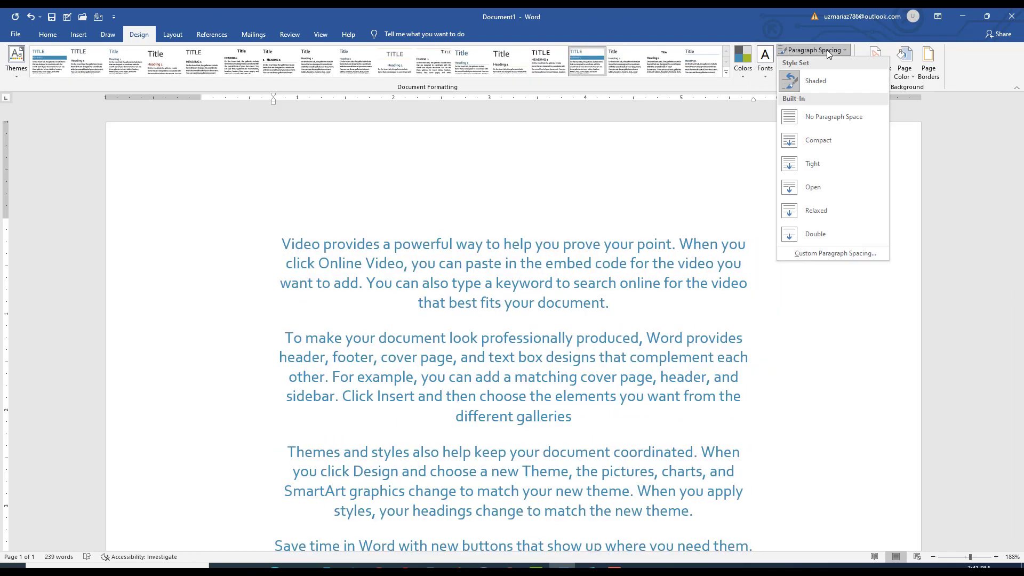
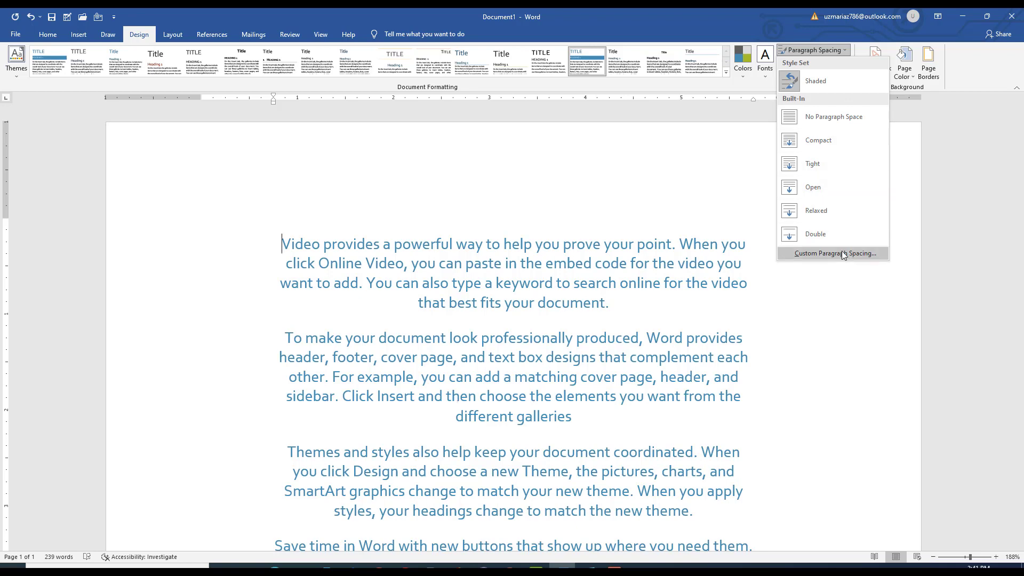
pyautogui.click(829, 188)
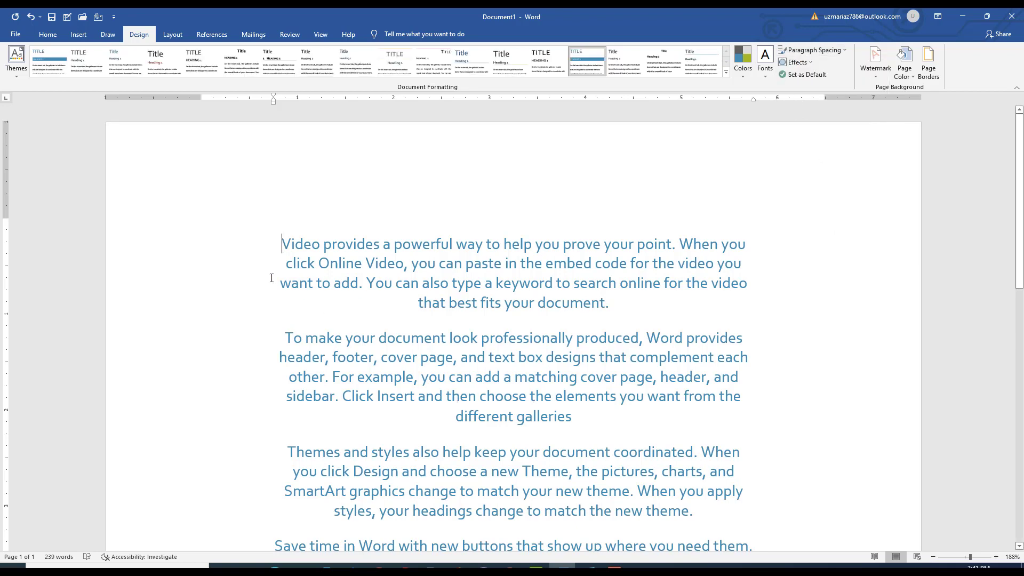
pyautogui.moveTo(285, 250); pyautogui.dragTo(619, 319)
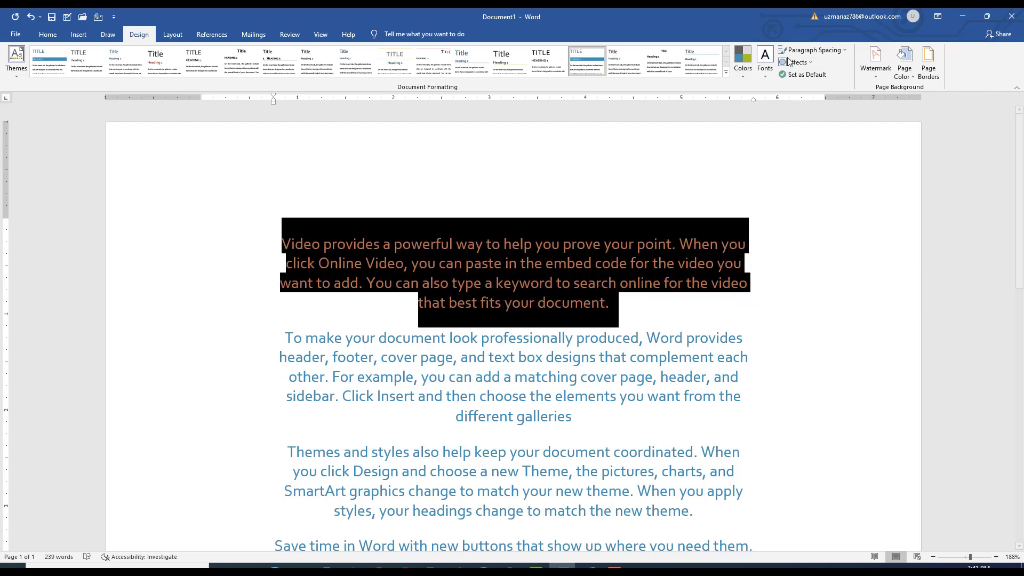
pyautogui.click(808, 50)
pyautogui.click(806, 192)
pyautogui.click(808, 51)
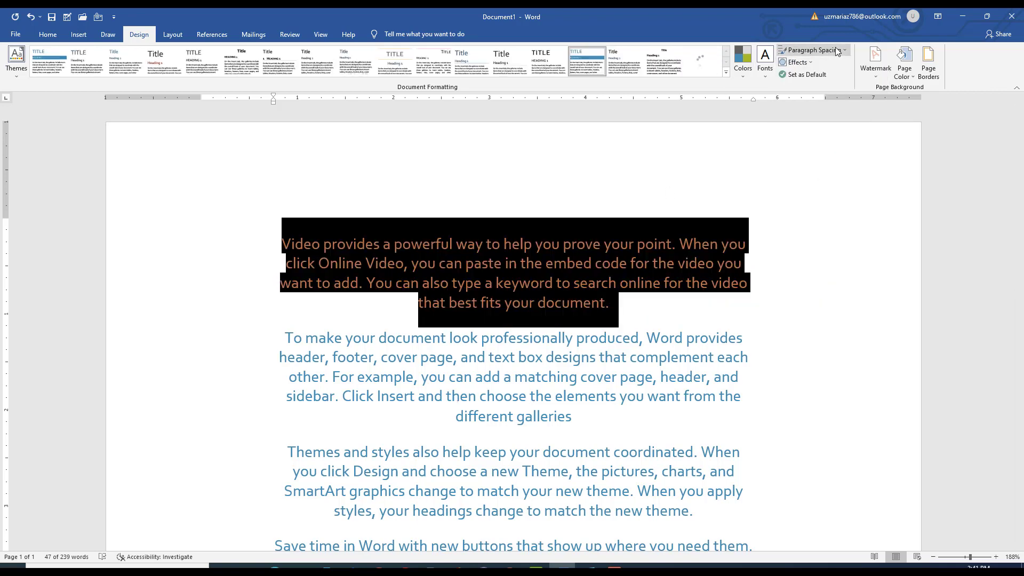
pyautogui.click(816, 210)
pyautogui.click(784, 192)
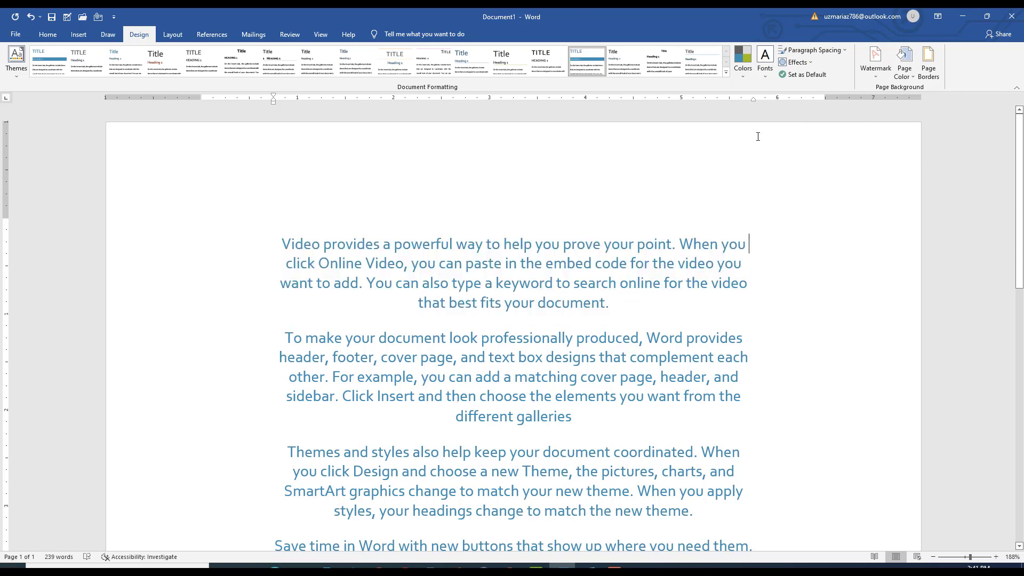
# Apply the Glow Edge theme effects, replace them with Top Shadow, and dismiss the request to set the current theme as default.
pyautogui.click(798, 63)
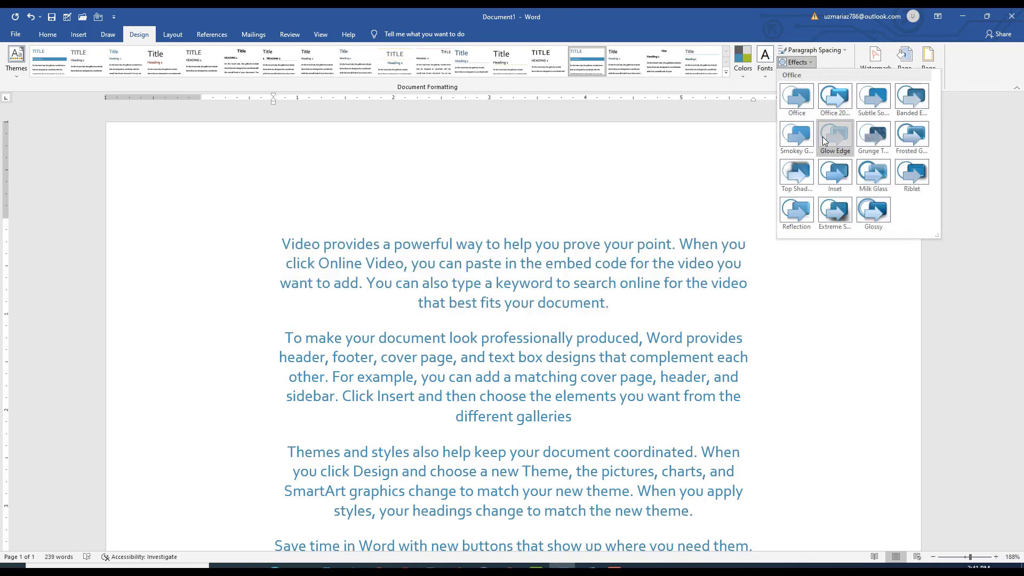
pyautogui.click(822, 138)
pyautogui.click(798, 63)
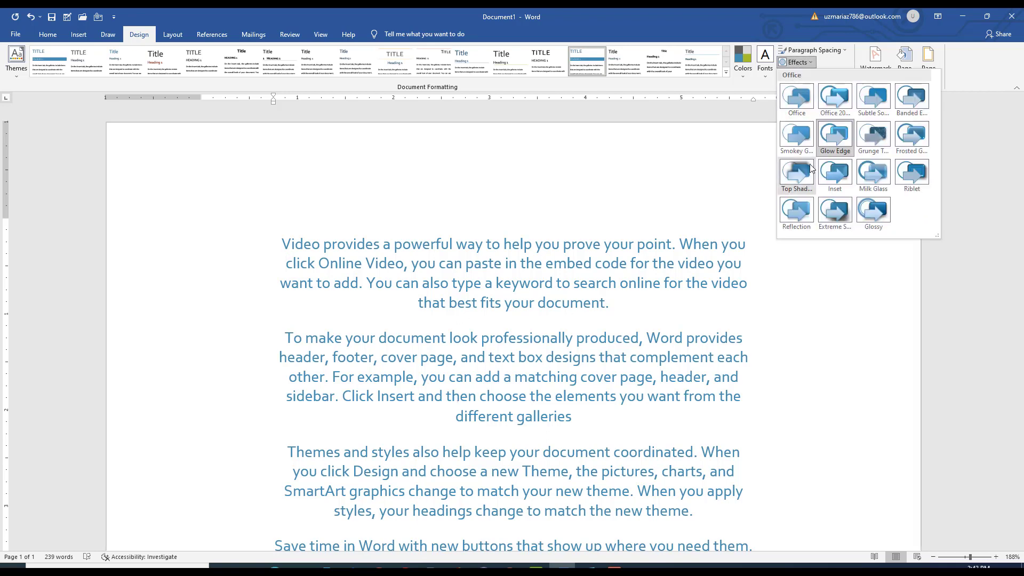
pyautogui.click(810, 168)
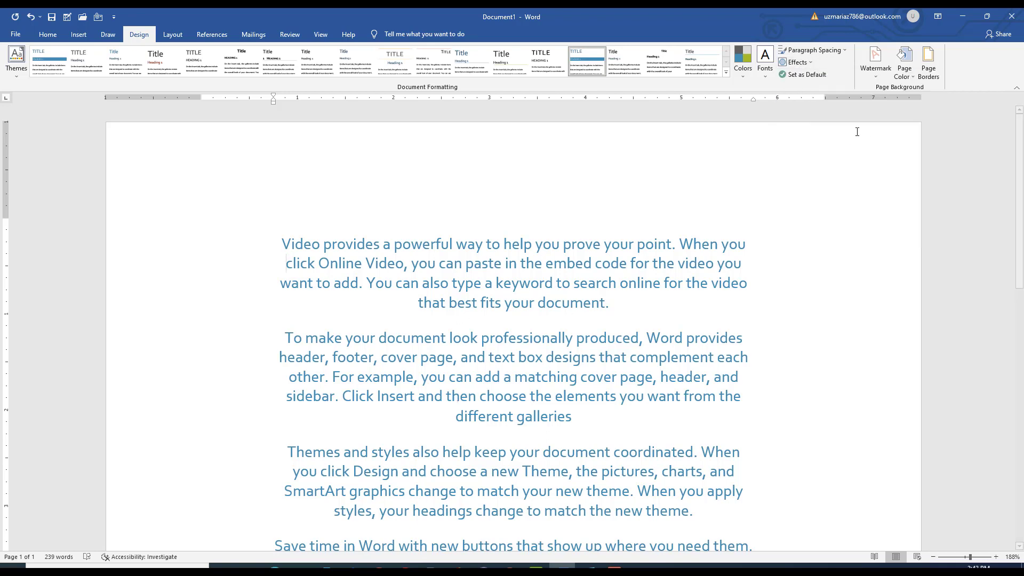
pyautogui.click(806, 74)
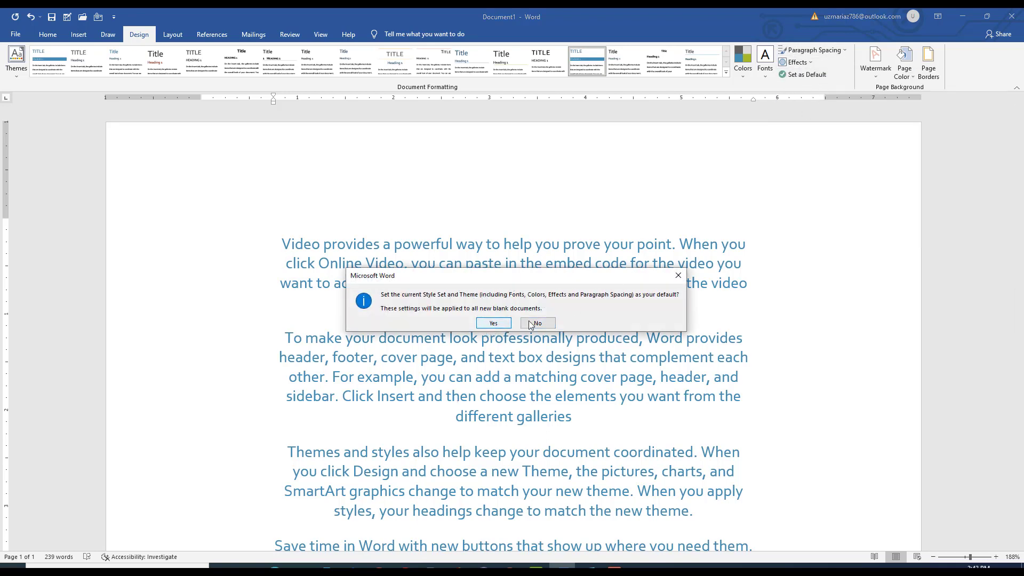
pyautogui.click(677, 275)
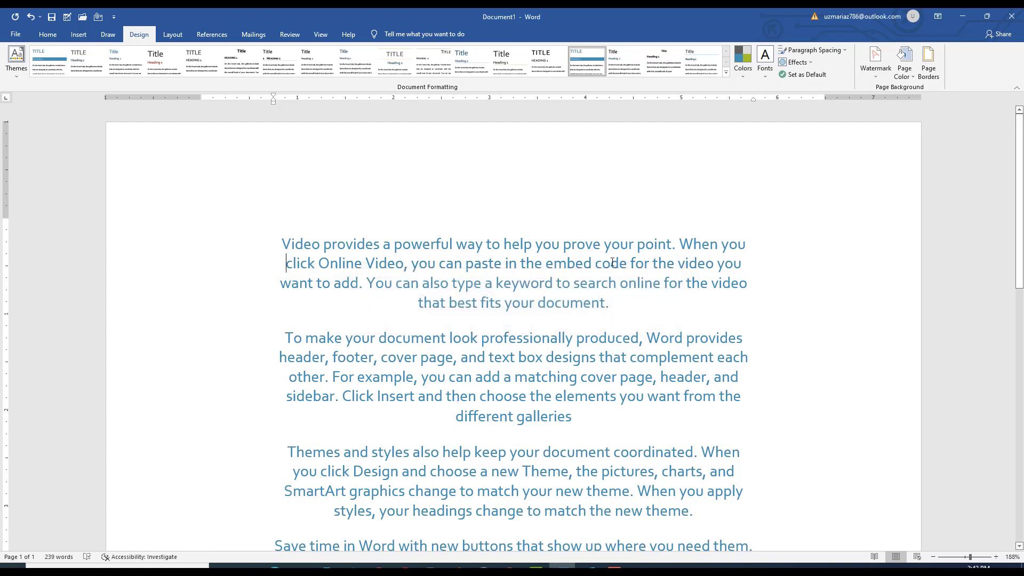
# Add the CONFIDENTIAL 1 watermark to the document and show the page at 100% zoom.
pyautogui.click(874, 64)
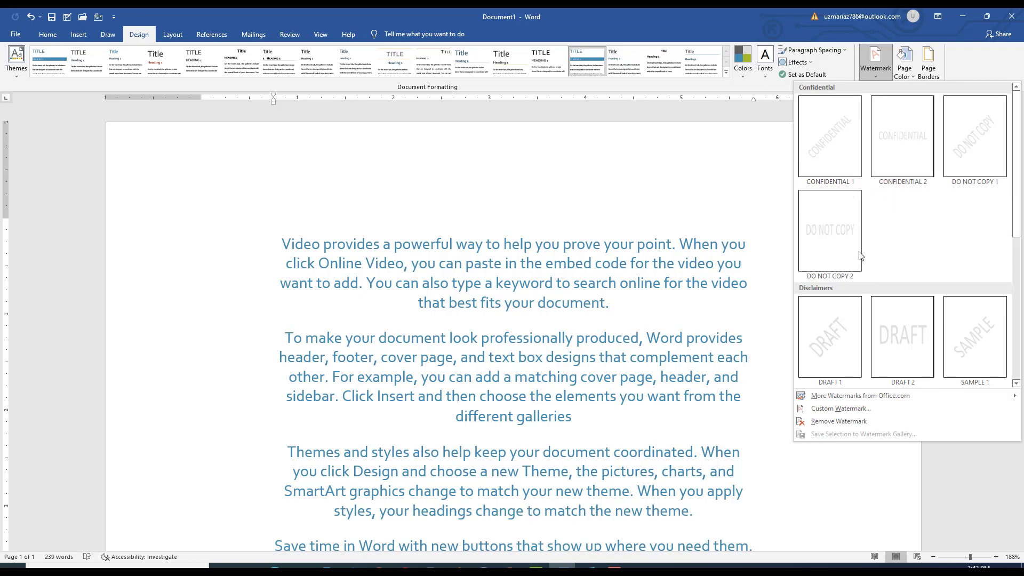
pyautogui.click(840, 161)
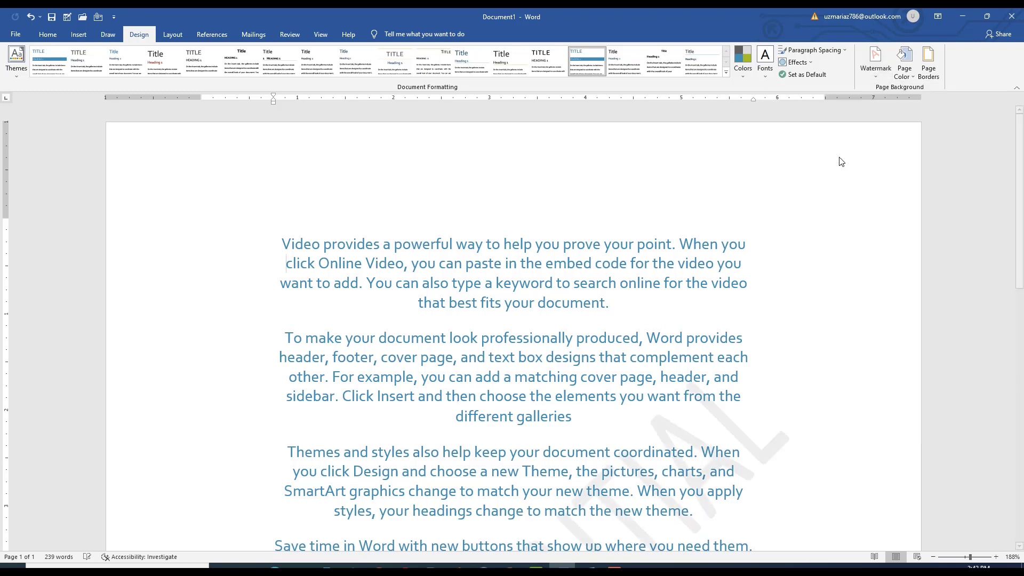
pyautogui.click(963, 557)
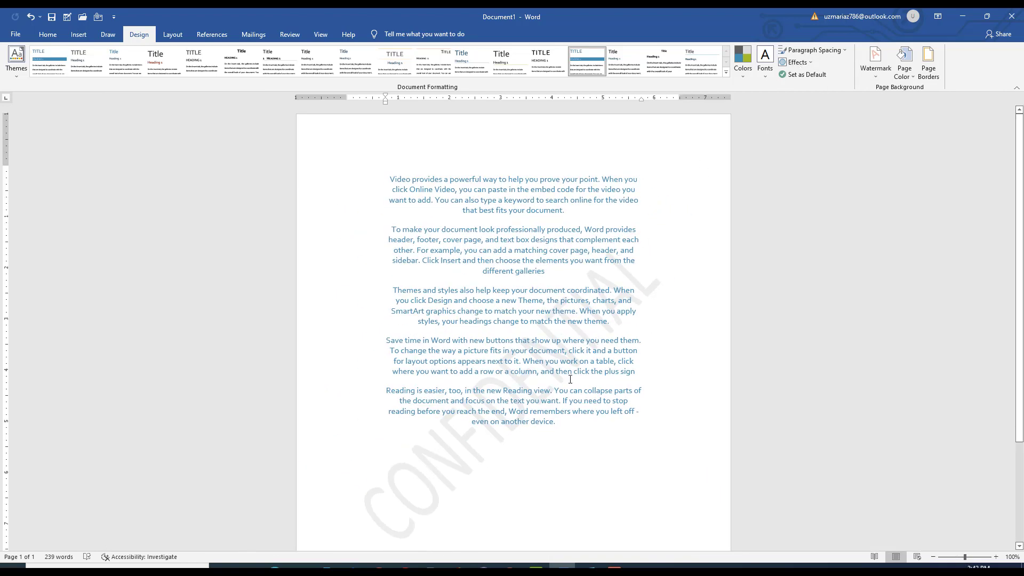
# Start a custom text watermark and replace its text with "image".
pyautogui.click(875, 59)
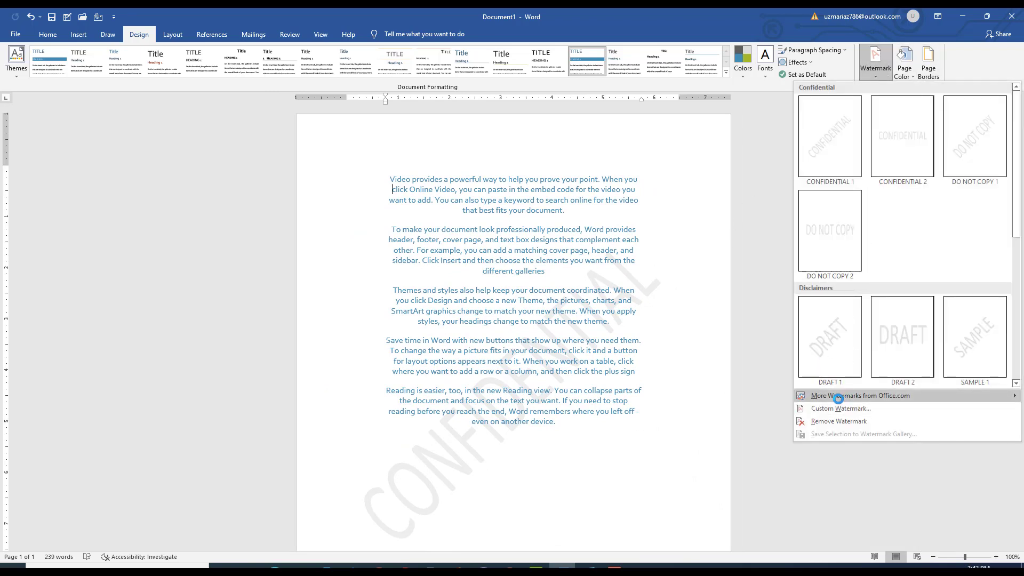
pyautogui.moveTo(851, 399)
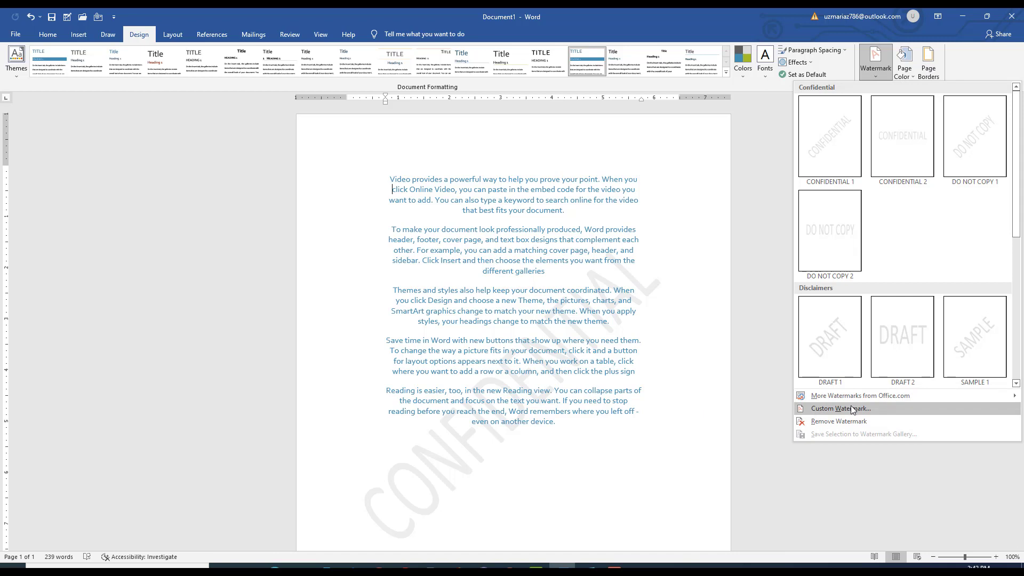
pyautogui.click(853, 408)
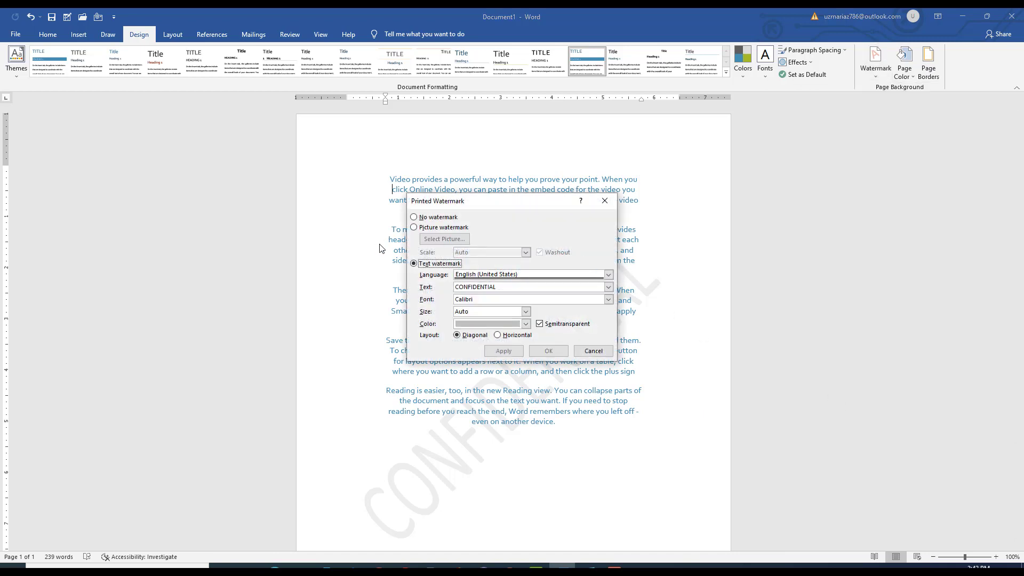
pyautogui.click(502, 289)
pyautogui.press('BackSpace')
pyautogui.press('BackSpace')
pyautogui.press('BackSpace')
pyautogui.press('BackSpace')
pyautogui.press('BackSpace')
pyautogui.press('BackSpace')
pyautogui.press('BackSpace')
pyautogui.press('BackSpace')
pyautogui.press('BackSpace')
pyautogui.press('BackSpace')
pyautogui.press('BackSpace')
pyautogui.press('BackSpace')
pyautogui.write('image')
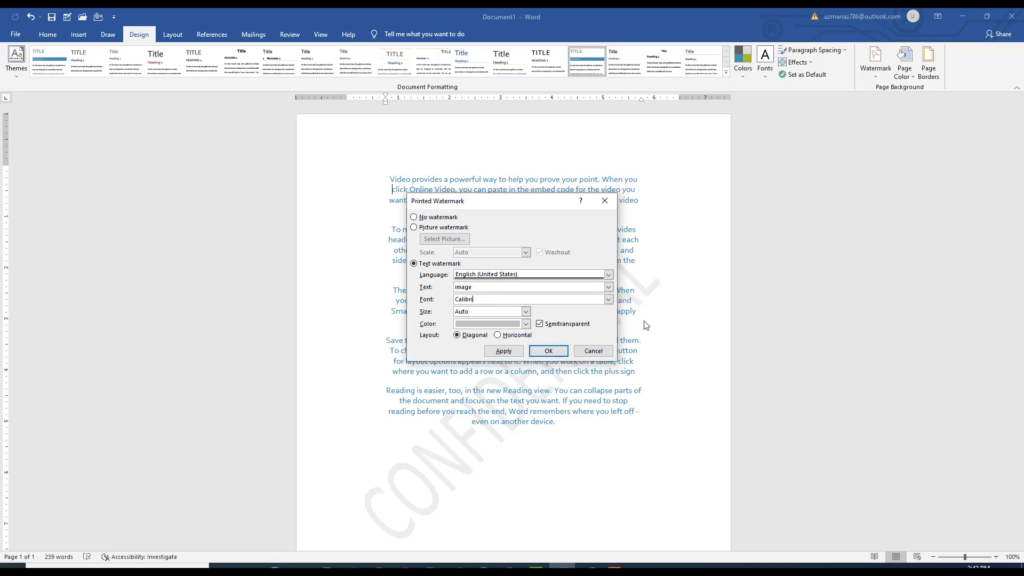
# Set the watermark font to Calibri Light, keep the automatic size and grey color, and apply the watermark to the page.
pyautogui.click(608, 300)
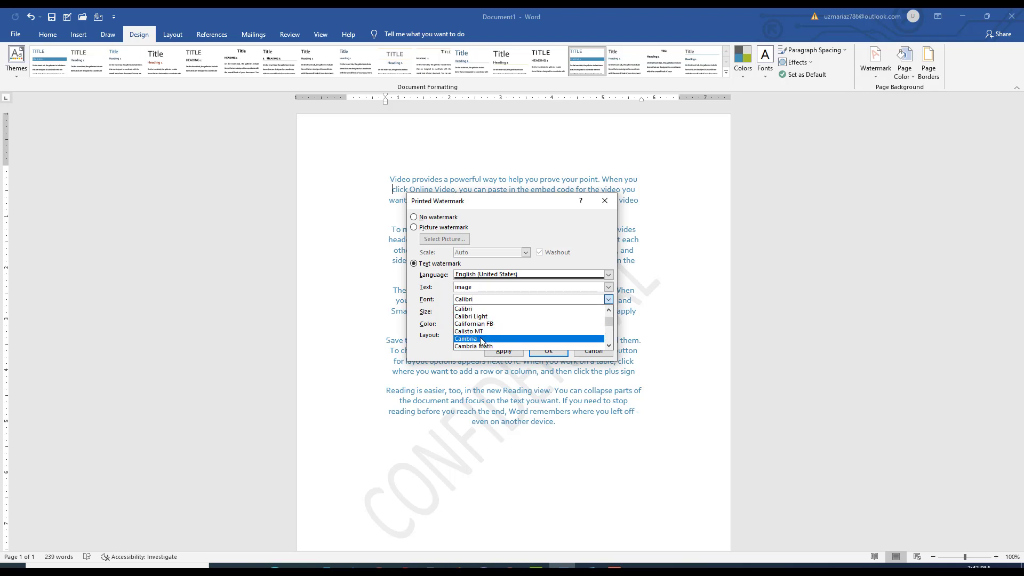
pyautogui.click(486, 316)
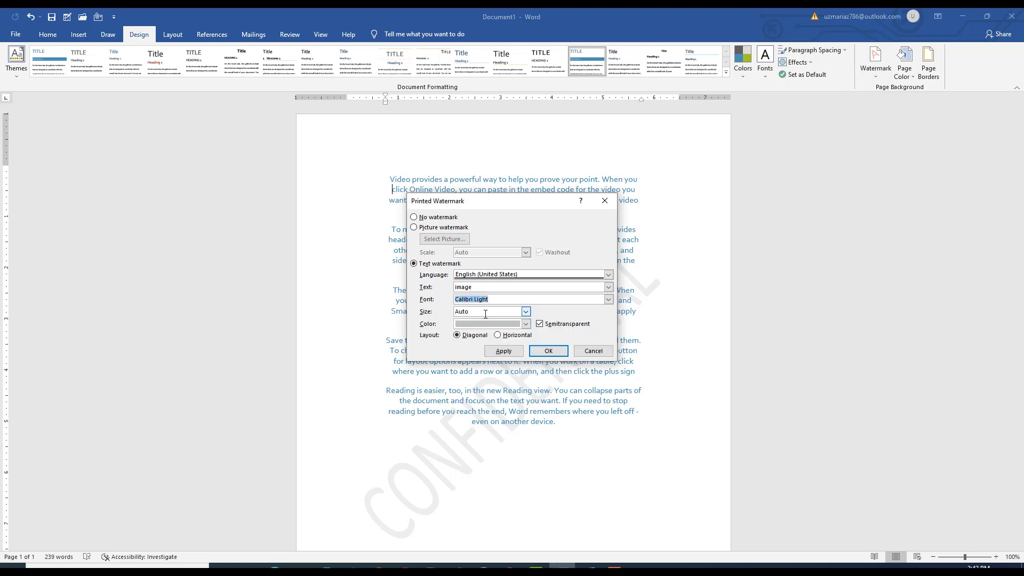
pyautogui.click(525, 311)
pyautogui.click(525, 311)
pyautogui.click(525, 324)
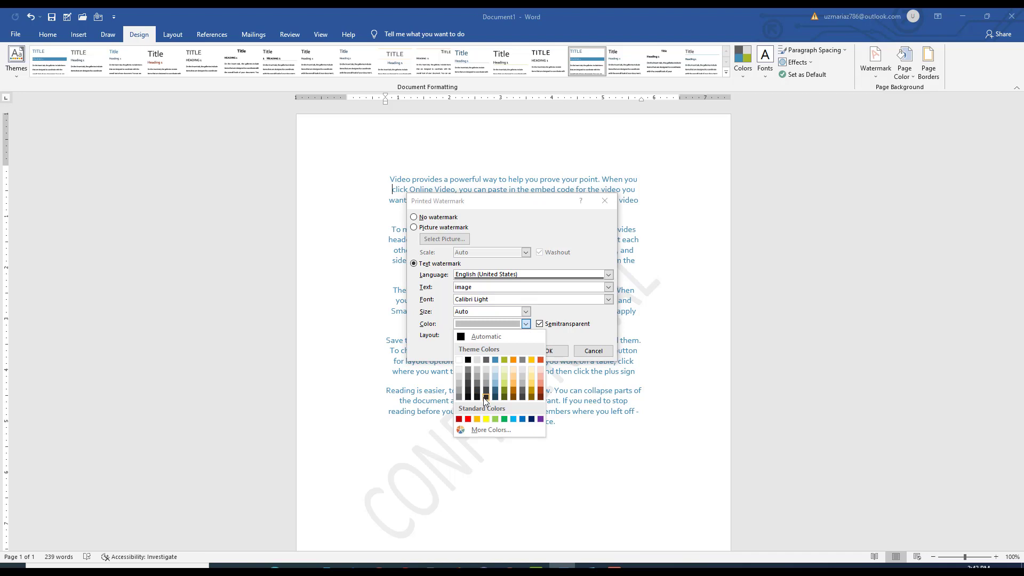
pyautogui.click(582, 320)
pyautogui.click(502, 351)
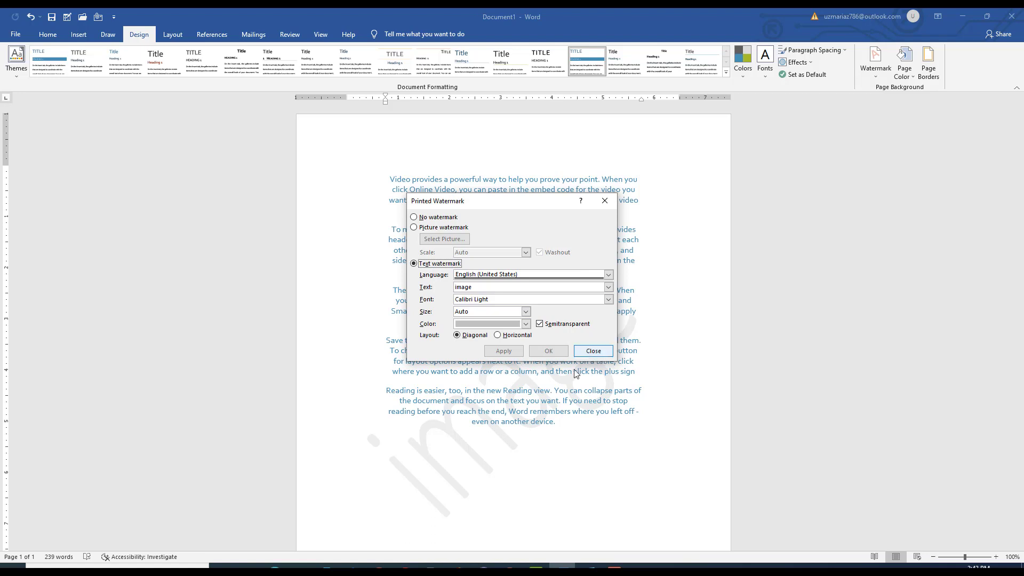
pyautogui.click(589, 351)
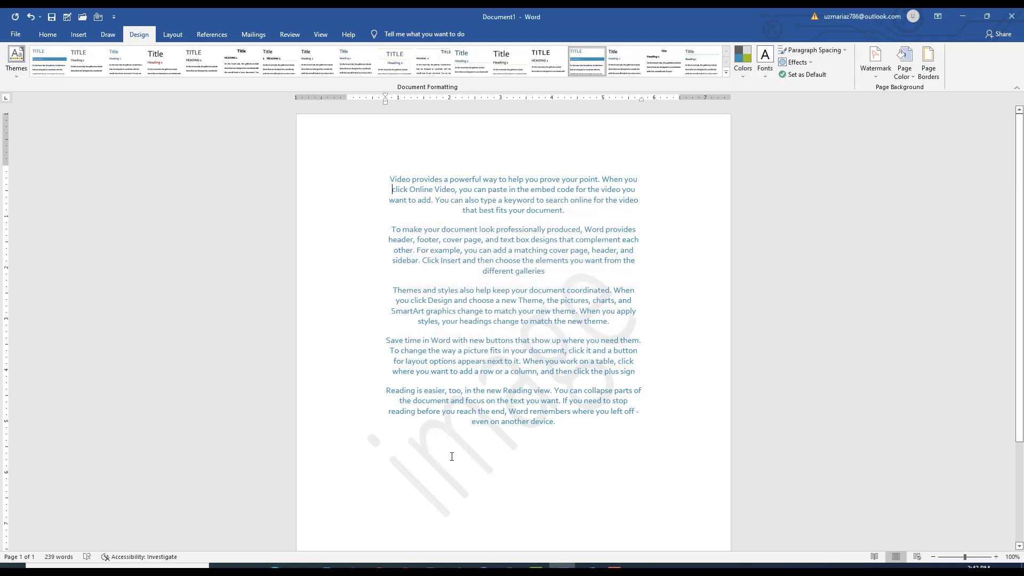
# Change the custom watermark's color to the standard dark red and apply it.
pyautogui.click(875, 60)
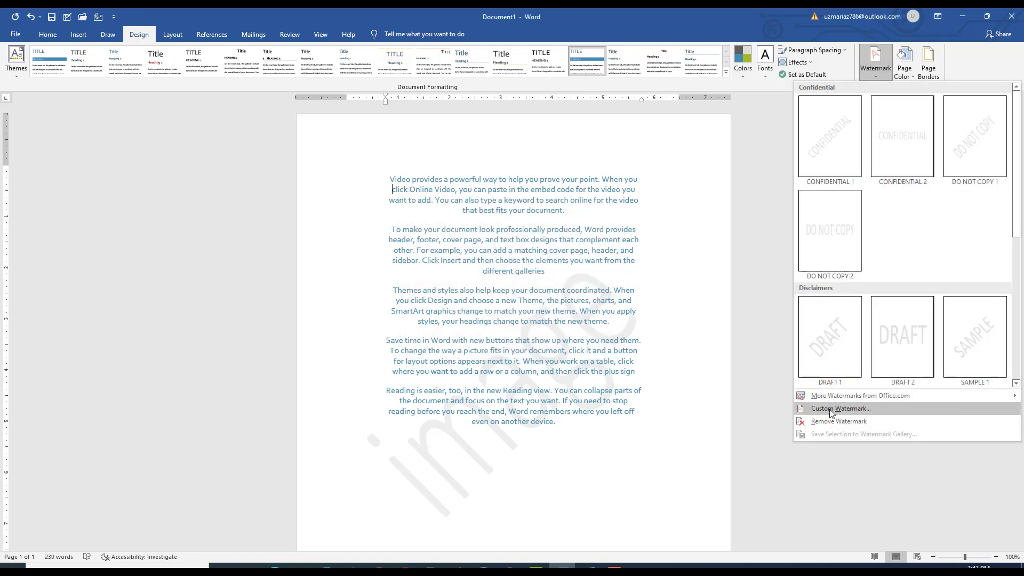
pyautogui.click(805, 408)
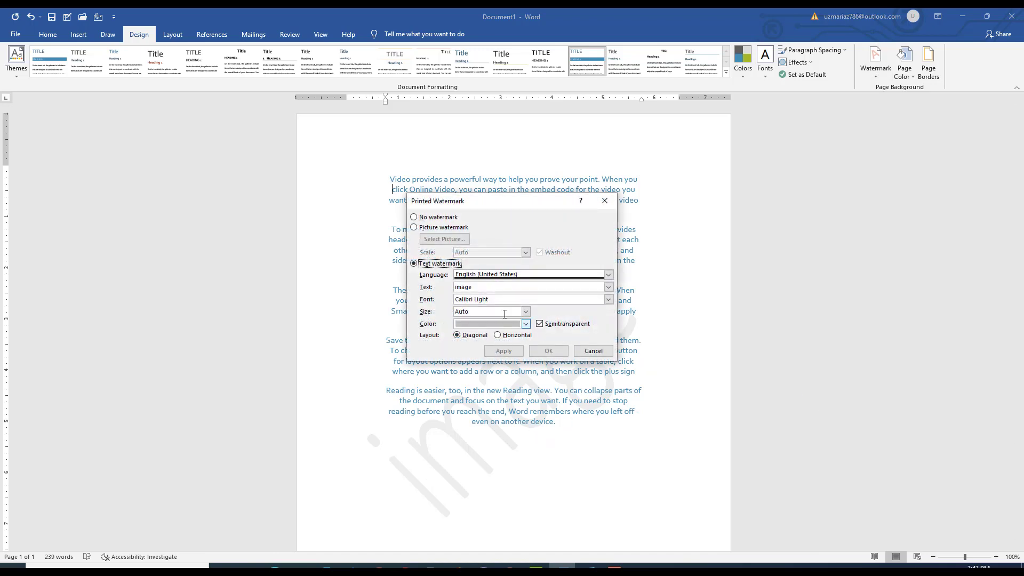
pyautogui.click(525, 323)
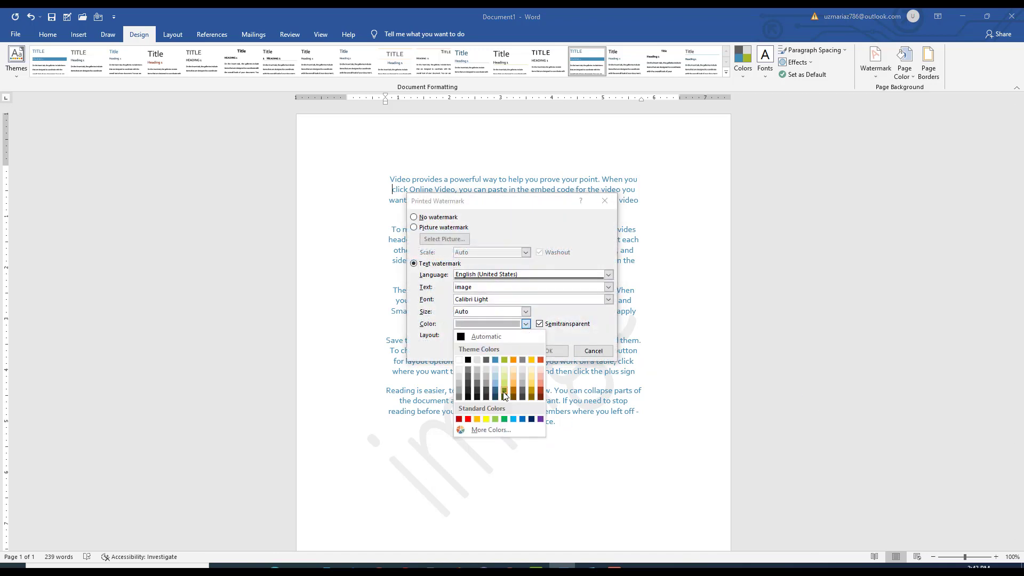
pyautogui.click(458, 419)
pyautogui.click(503, 351)
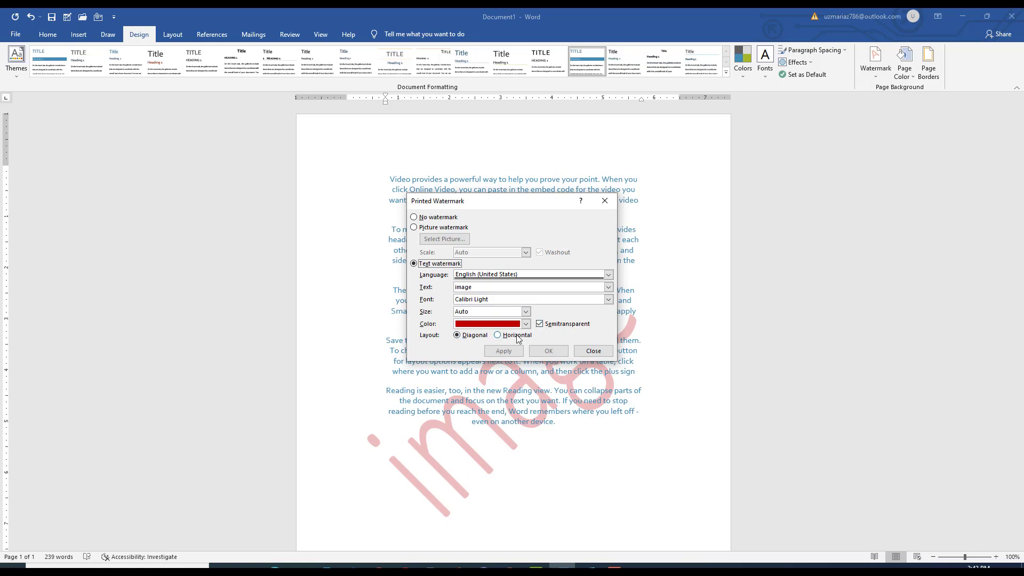
pyautogui.click(585, 352)
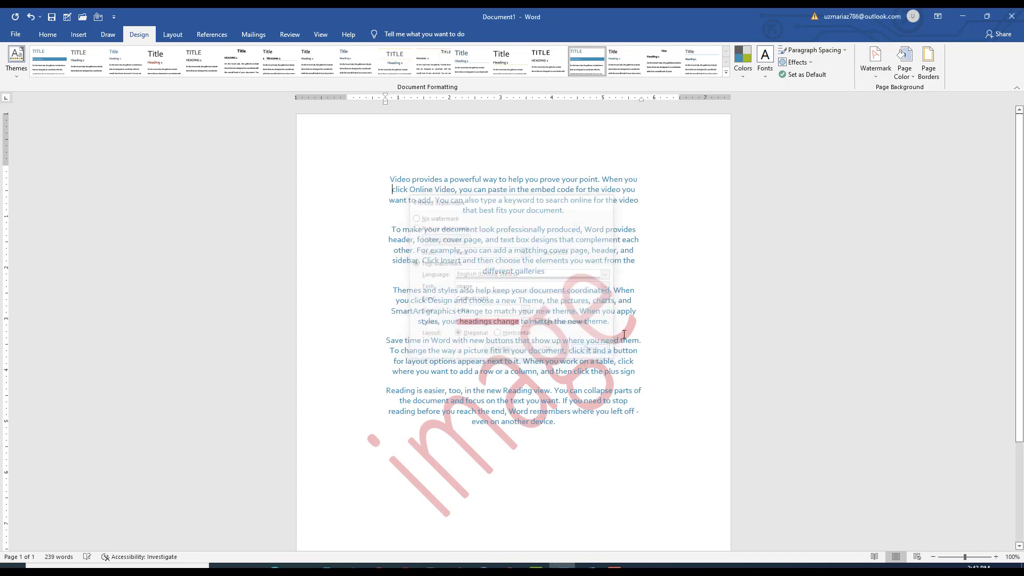
# Set the page color to a light blue theme shade, remove it, and apply the same light blue again.
pyautogui.click(901, 69)
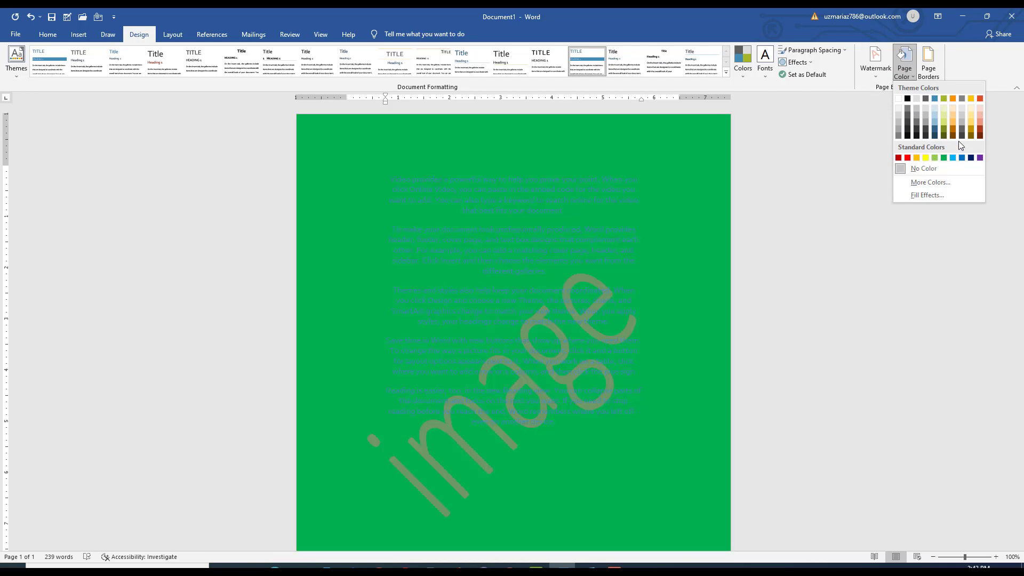
pyautogui.click(935, 113)
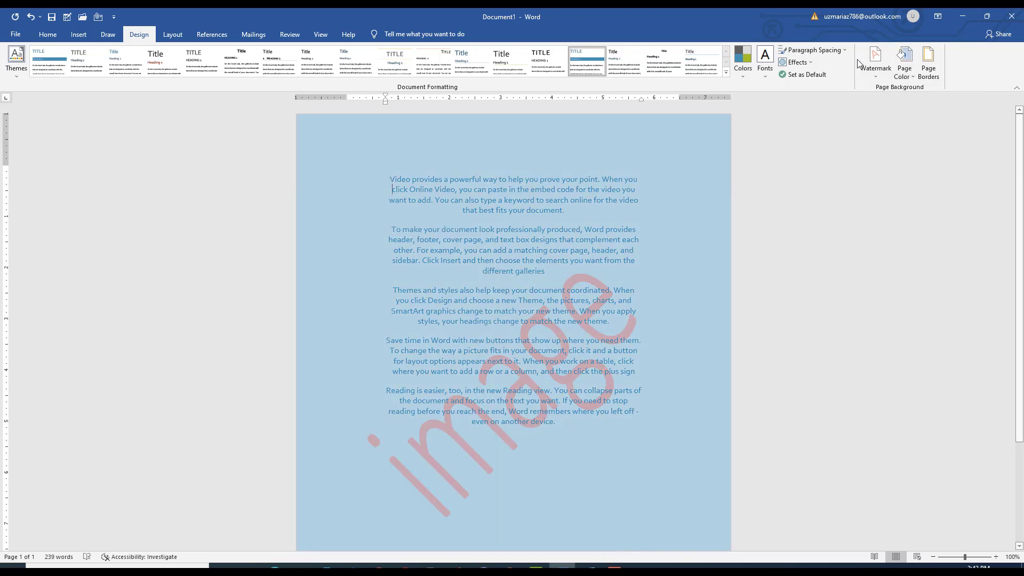
pyautogui.click(904, 60)
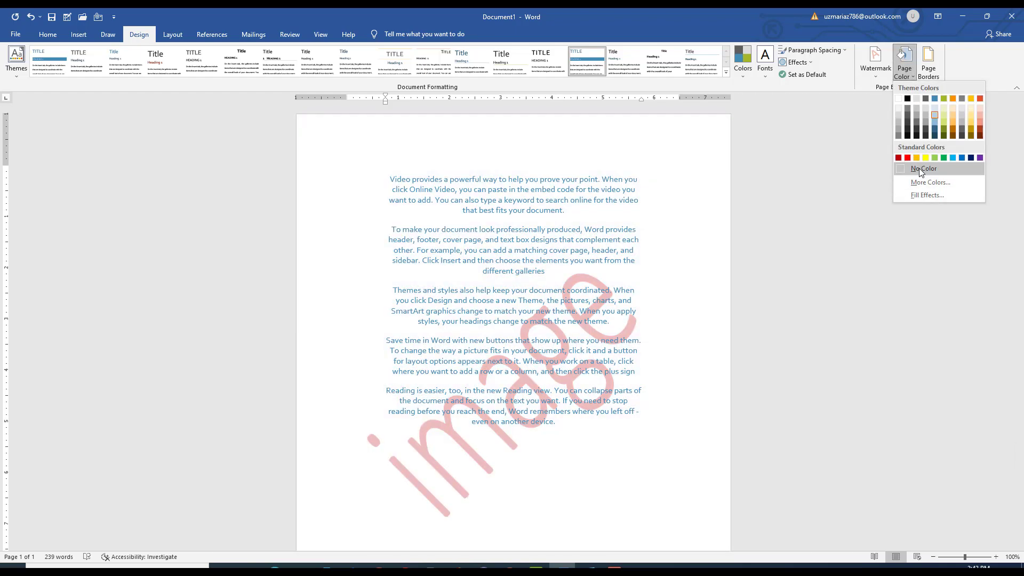
pyautogui.click(919, 167)
pyautogui.click(904, 60)
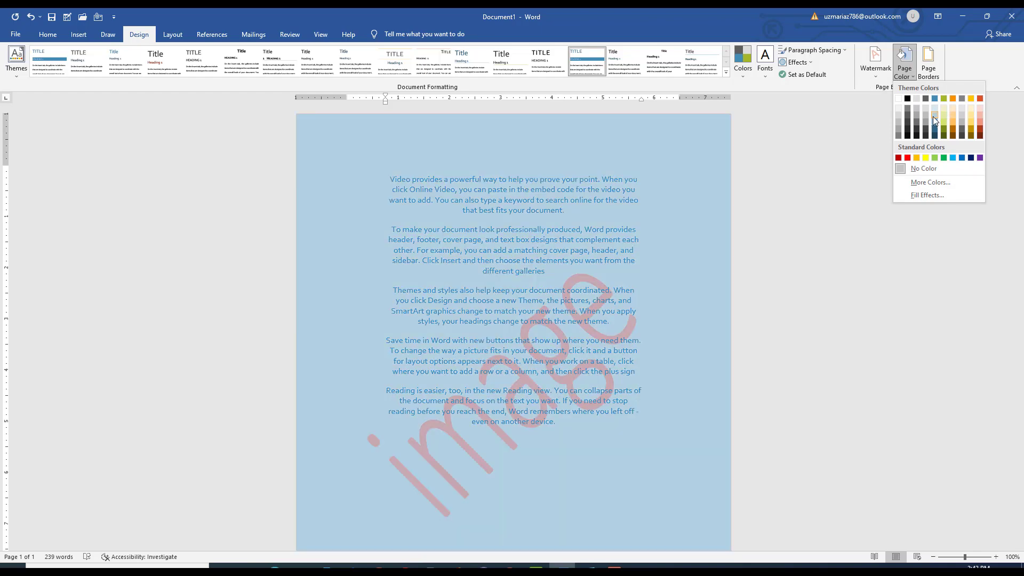
pyautogui.click(933, 116)
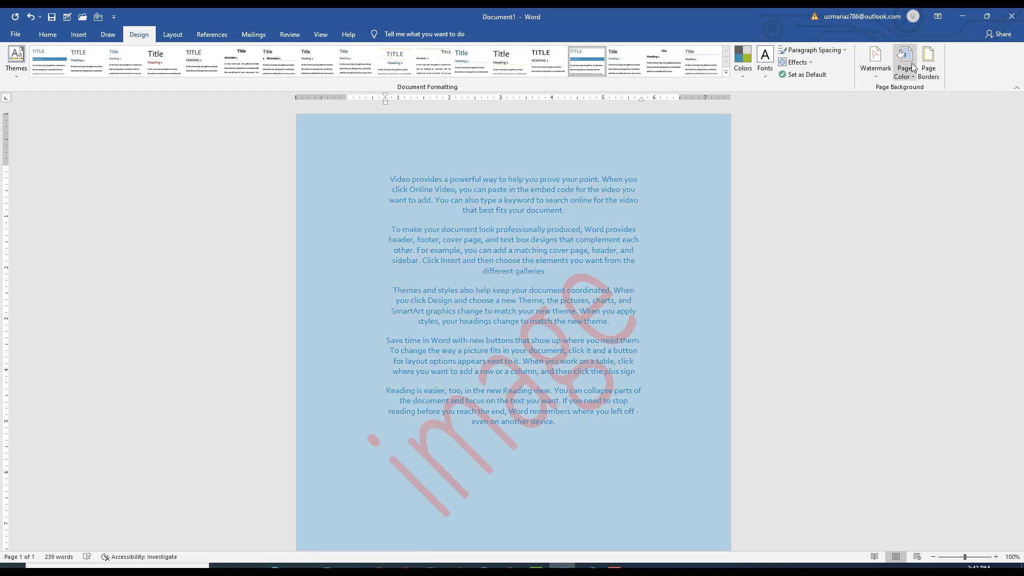
# Change the page color to a custom light lavender-blue picked from the color spectrum.
pyautogui.click(911, 63)
pyautogui.click(949, 183)
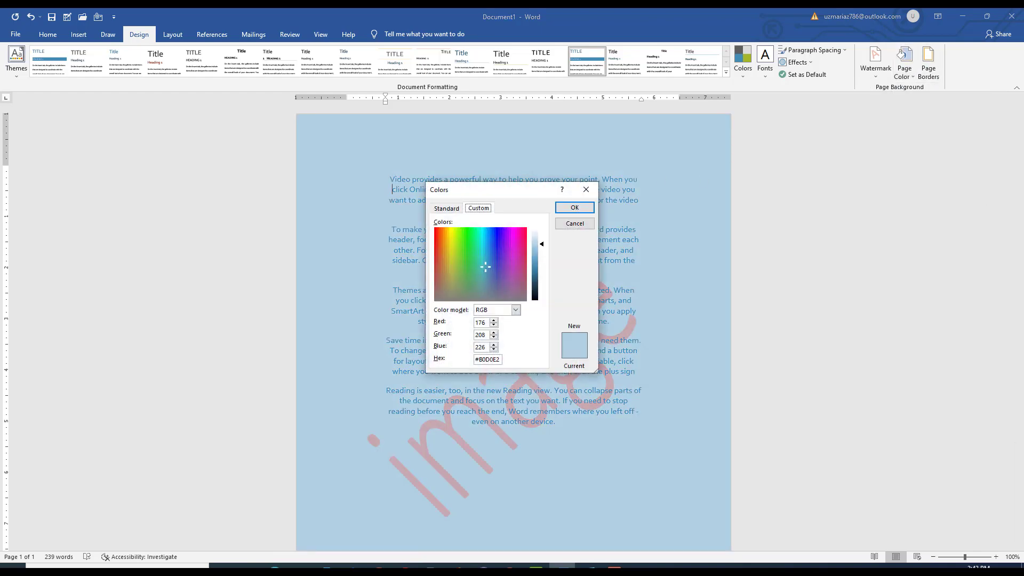
pyautogui.click(488, 269)
pyautogui.click(573, 207)
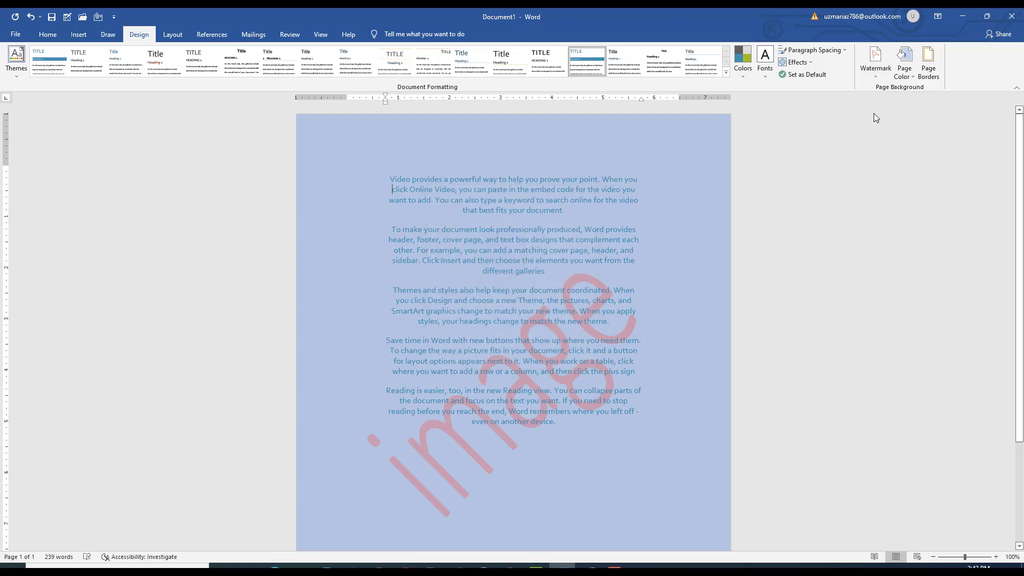
# Examine the gradient, texture, pattern and picture choices in the page color's fill effects.
pyautogui.click(904, 63)
pyautogui.click(943, 219)
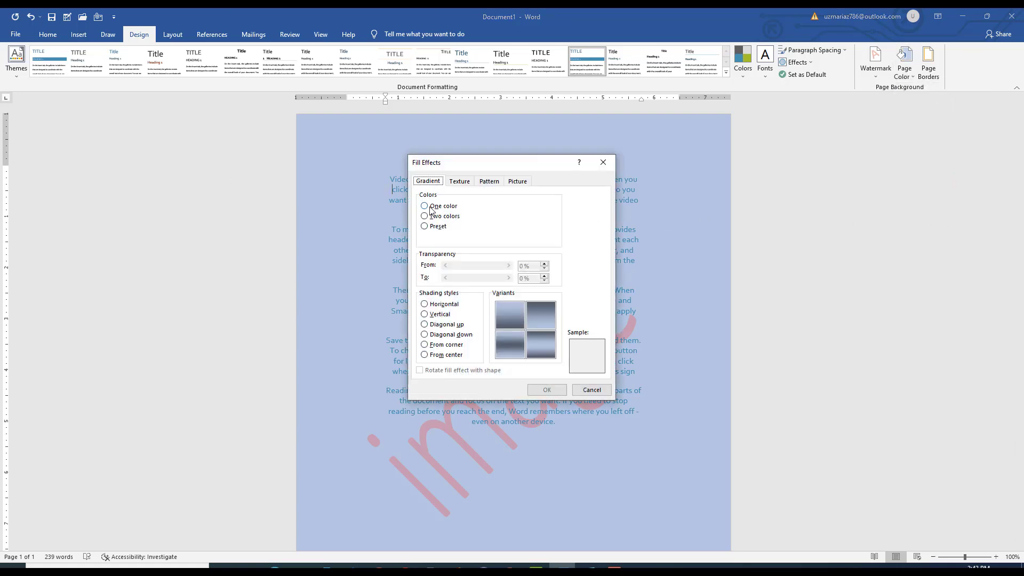
pyautogui.click(459, 181)
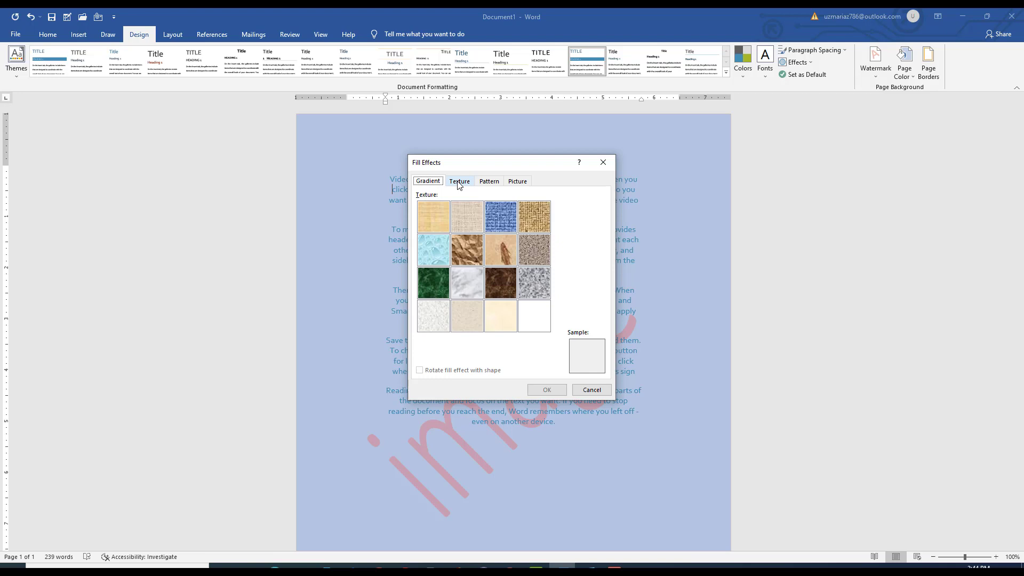
pyautogui.click(488, 181)
pyautogui.click(515, 182)
pyautogui.click(433, 182)
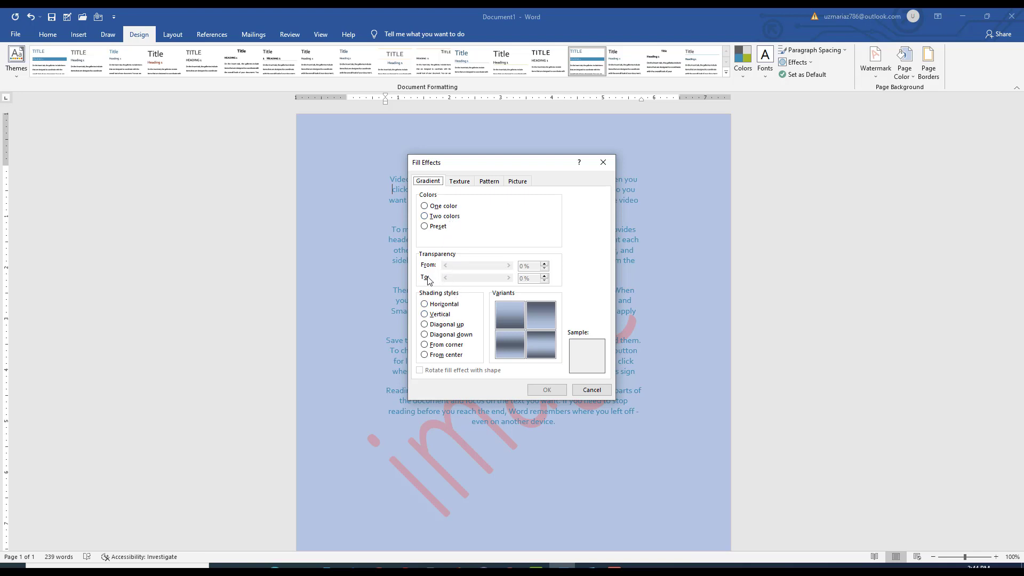
# Try the one-color, two-color and preset gradient options for the page fill, settling on two colors.
pyautogui.click(433, 207)
pyautogui.click(440, 216)
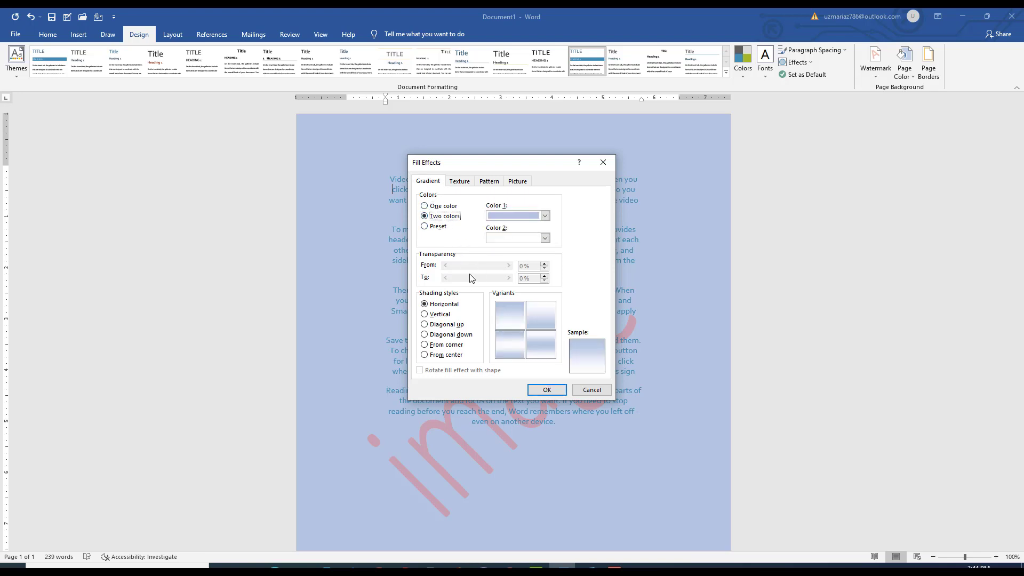
pyautogui.click(425, 228)
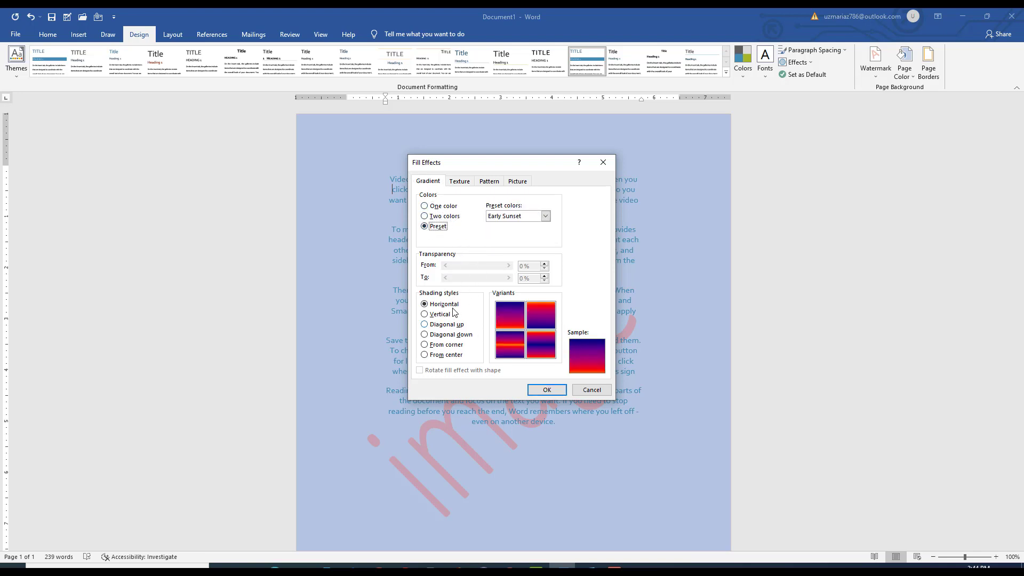
pyautogui.click(434, 207)
pyautogui.click(437, 216)
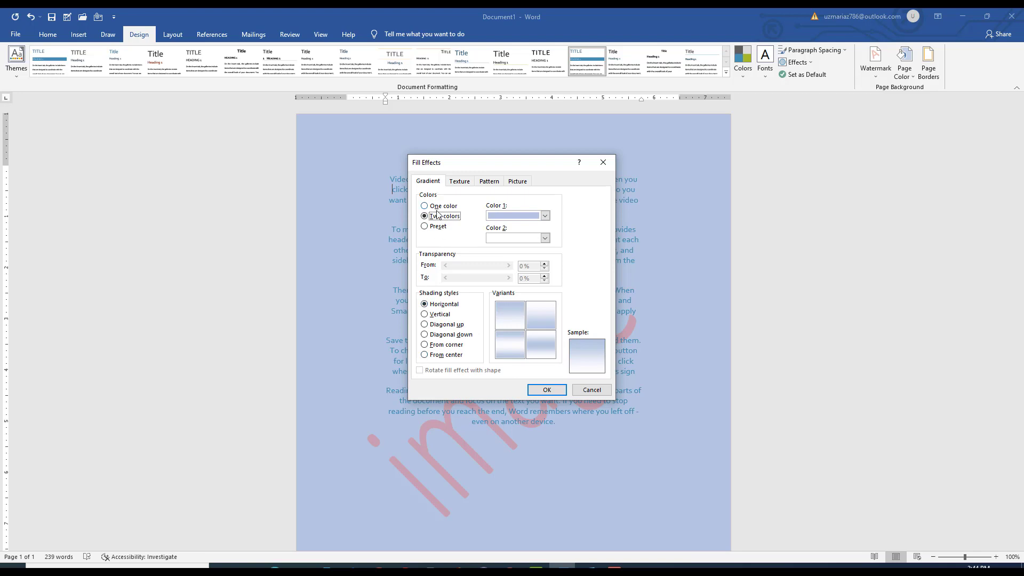
# Try the gradient's shading styles and apply the two-color page fill with From center shading.
pyautogui.click(446, 318)
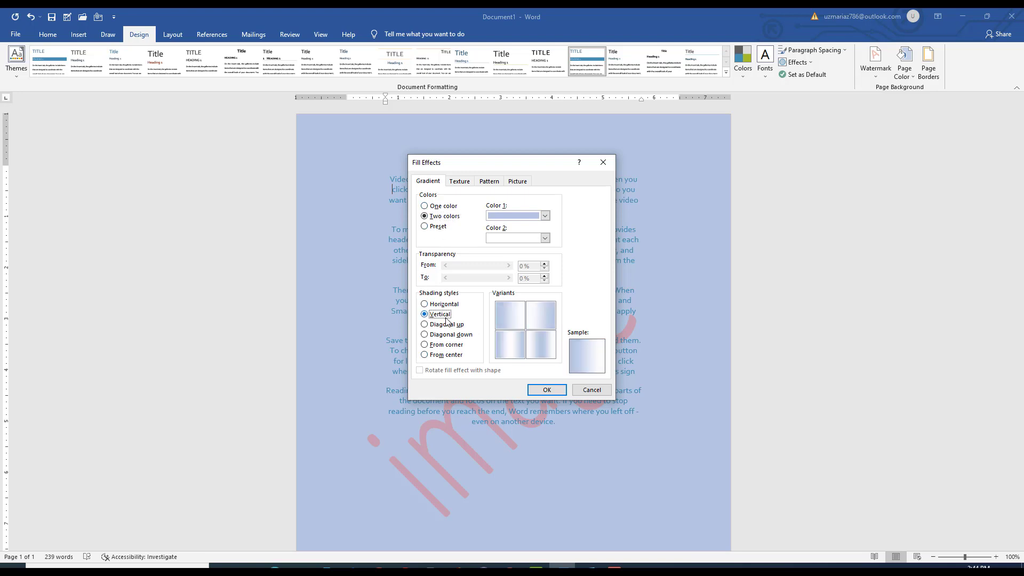
pyautogui.click(436, 325)
pyautogui.click(439, 334)
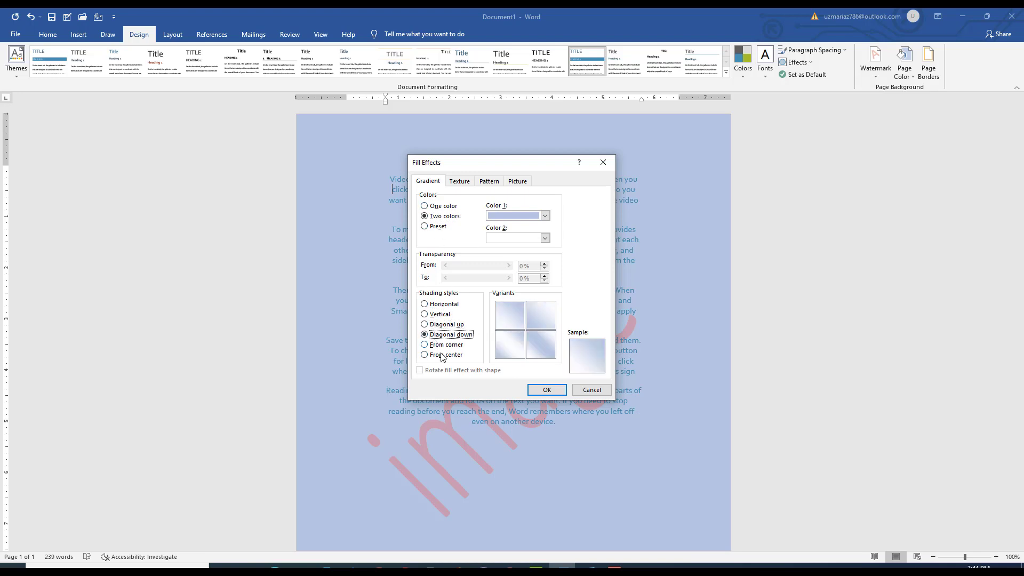
pyautogui.click(447, 346)
pyautogui.click(440, 355)
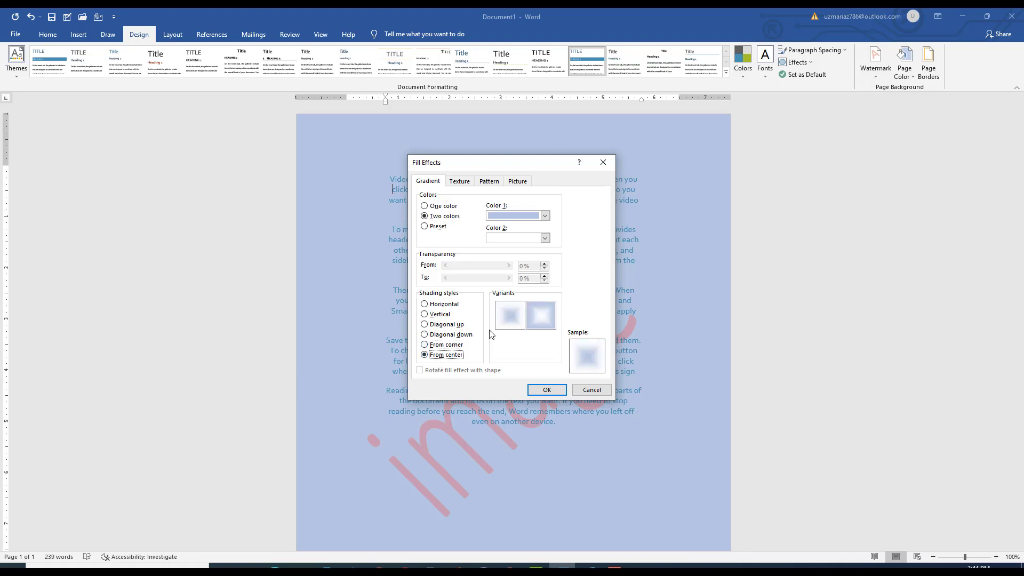
pyautogui.click(550, 391)
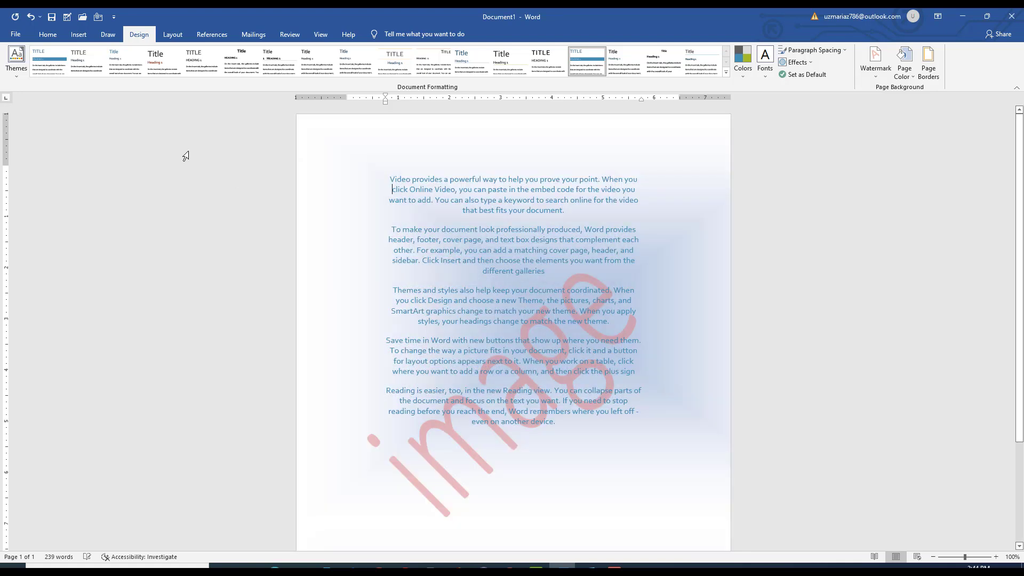
# Fill the page background with the White marble texture.
pyautogui.click(904, 69)
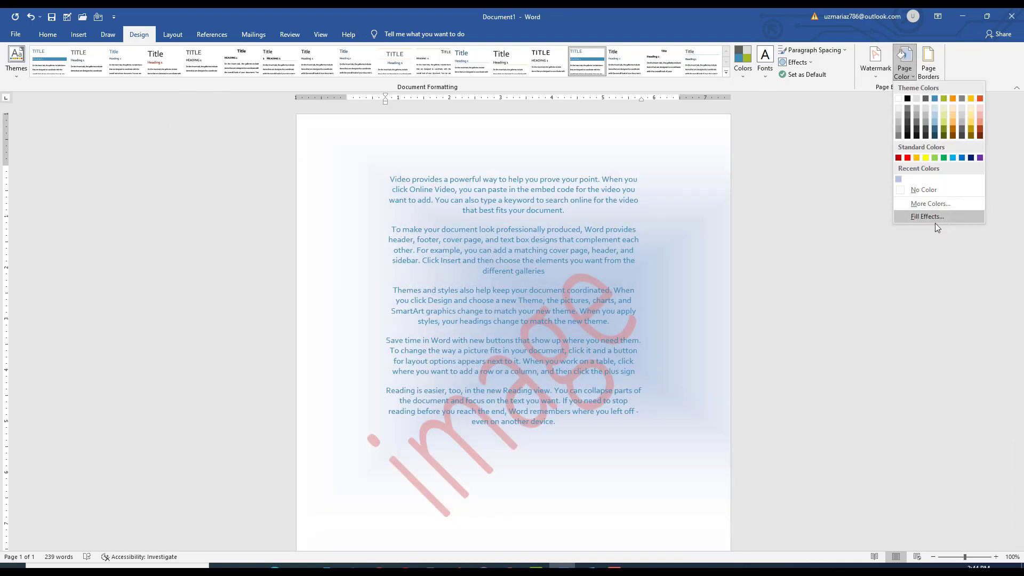
pyautogui.click(918, 217)
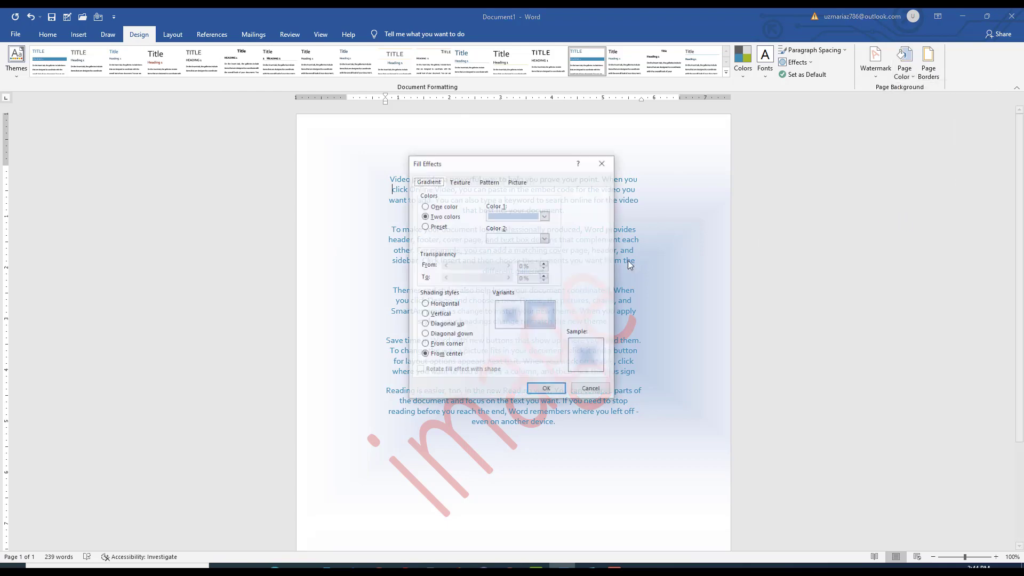
pyautogui.click(462, 183)
pyautogui.click(453, 295)
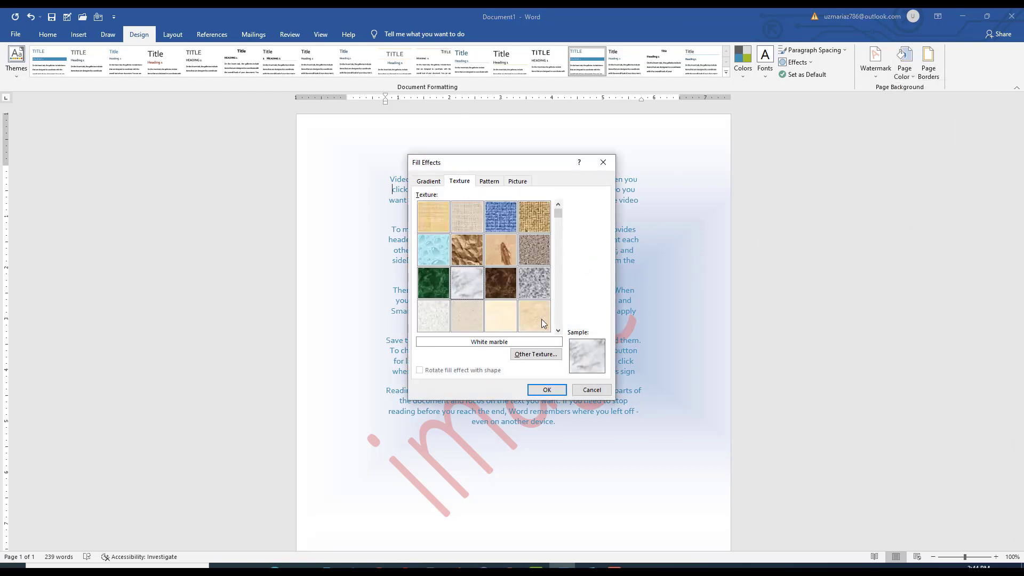
pyautogui.click(544, 390)
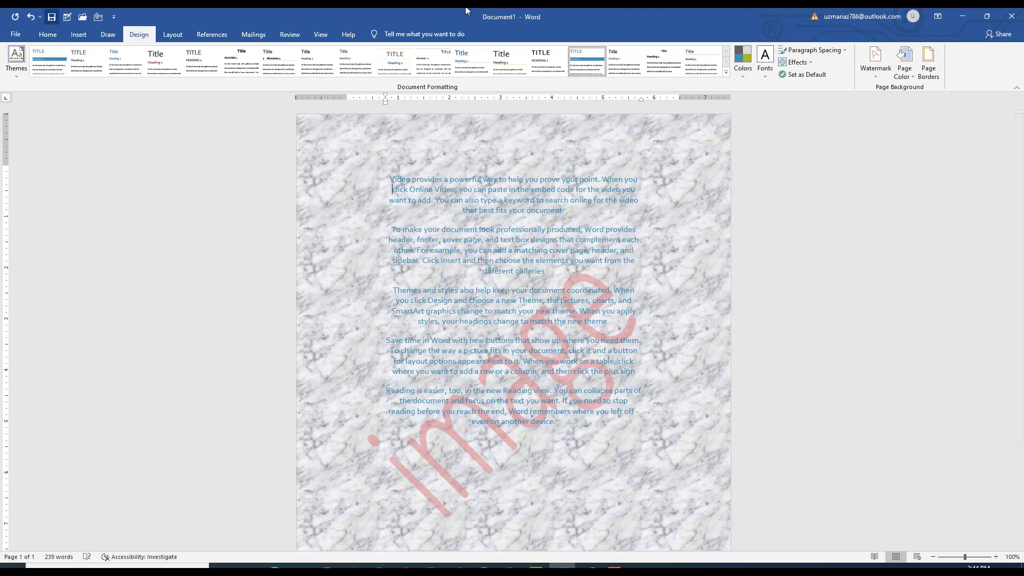
# Fill the page background with the Horizontal stripes: Alternating horizontal lines pattern in black on white.
pyautogui.click(903, 67)
pyautogui.click(918, 216)
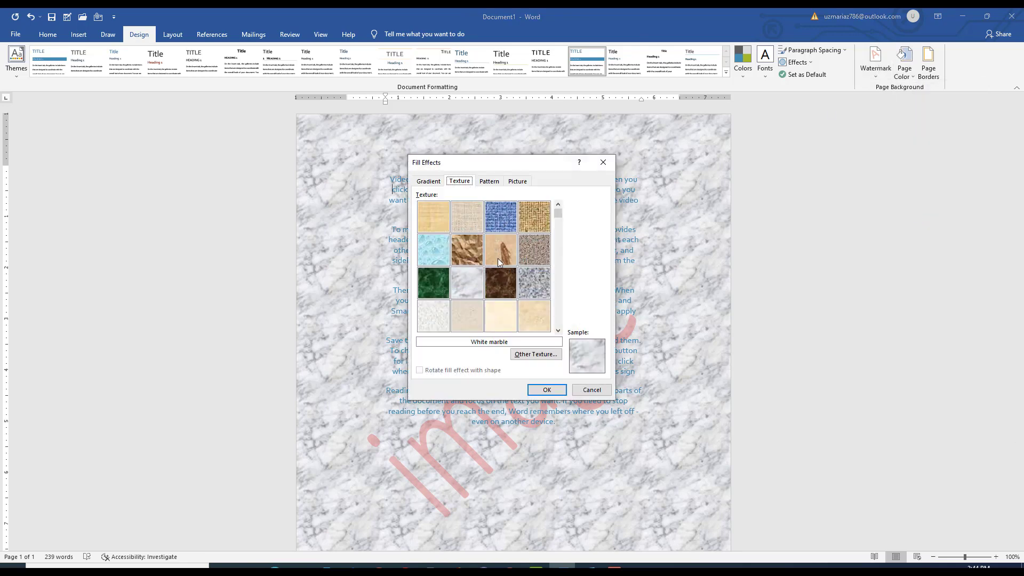
pyautogui.click(499, 184)
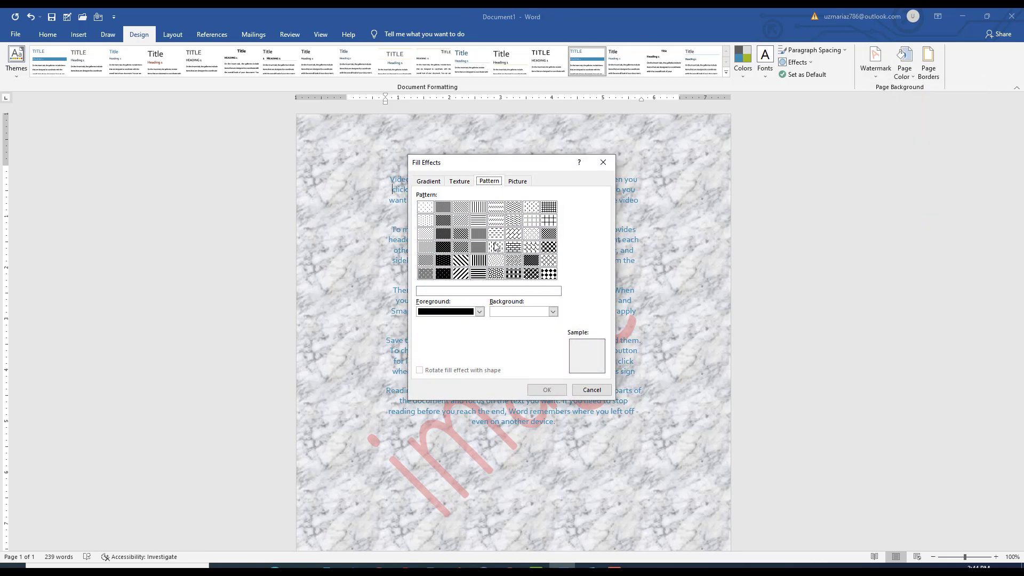
pyautogui.click(495, 246)
pyautogui.click(547, 390)
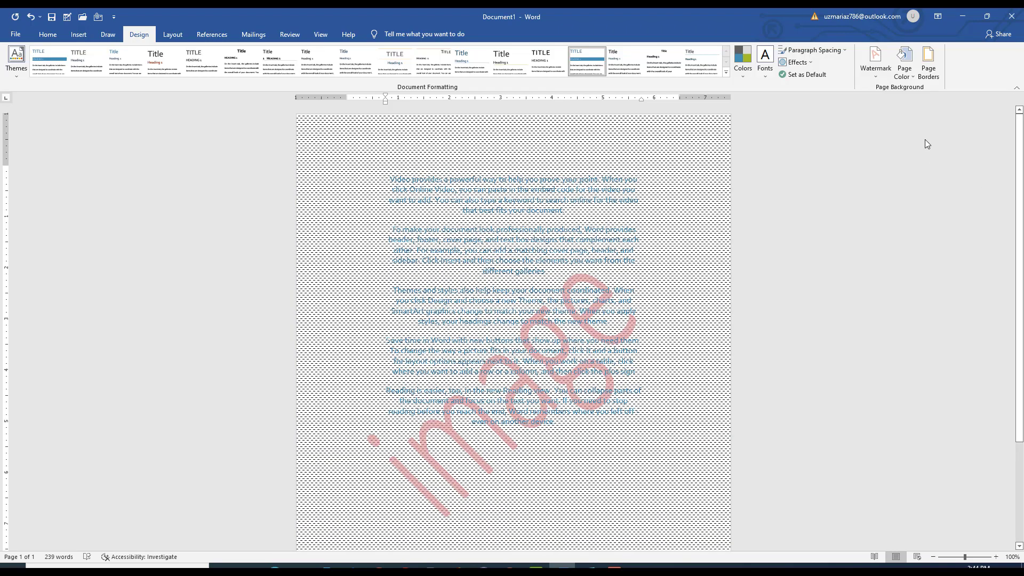
# Try to select a picture as the page background fill.
pyautogui.click(904, 68)
pyautogui.click(926, 217)
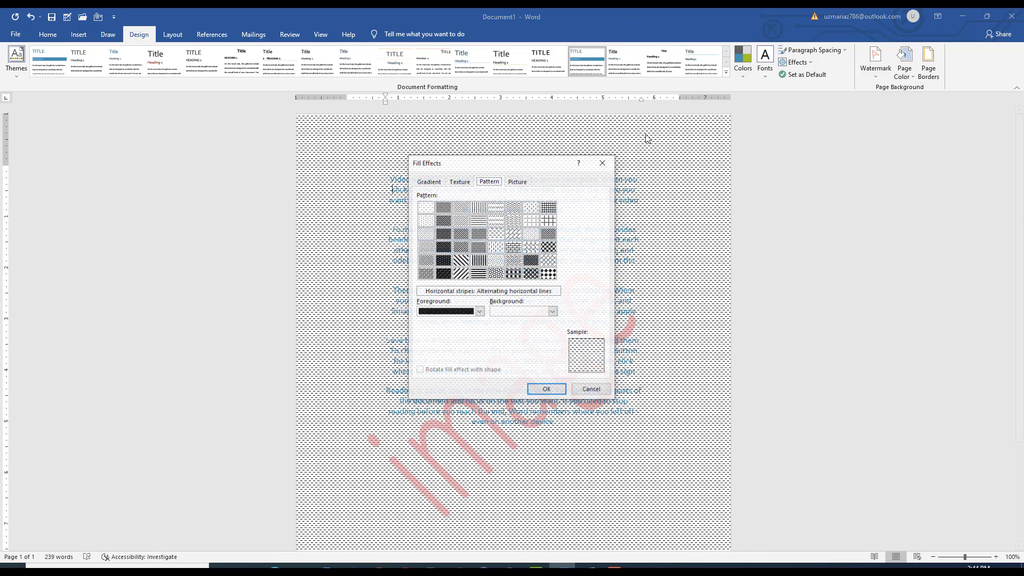
pyautogui.click(519, 180)
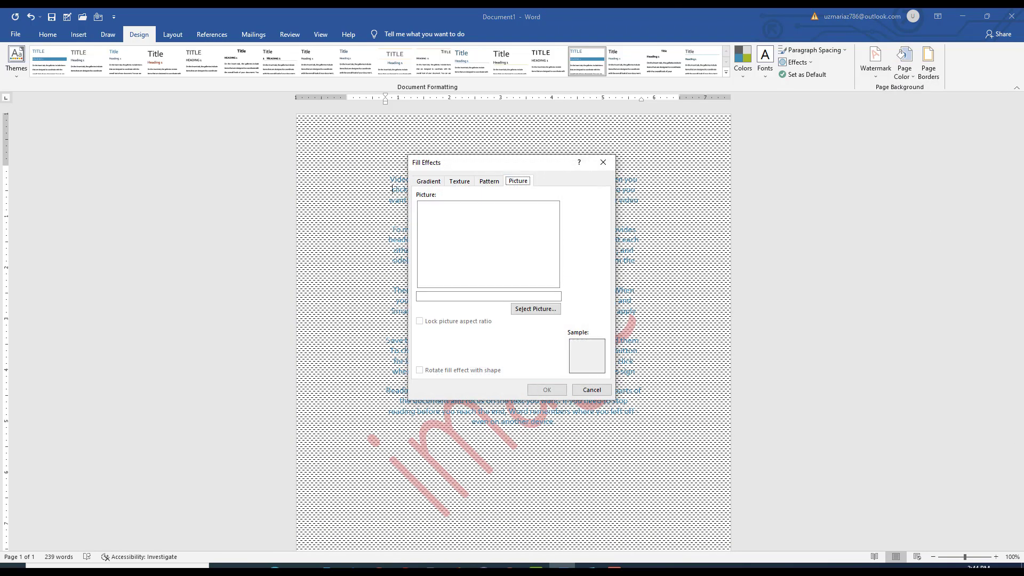
pyautogui.click(555, 311)
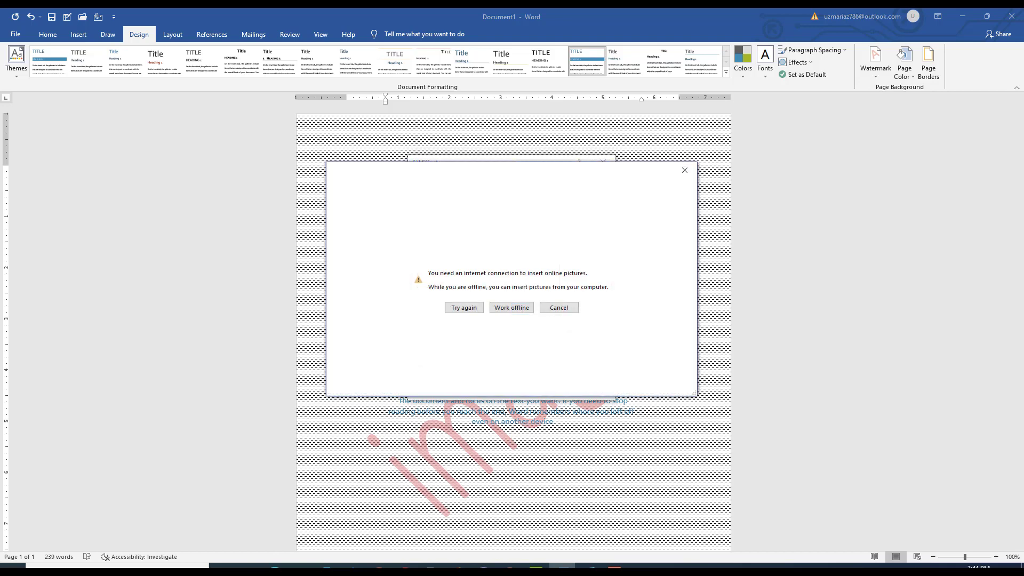
pyautogui.click(685, 170)
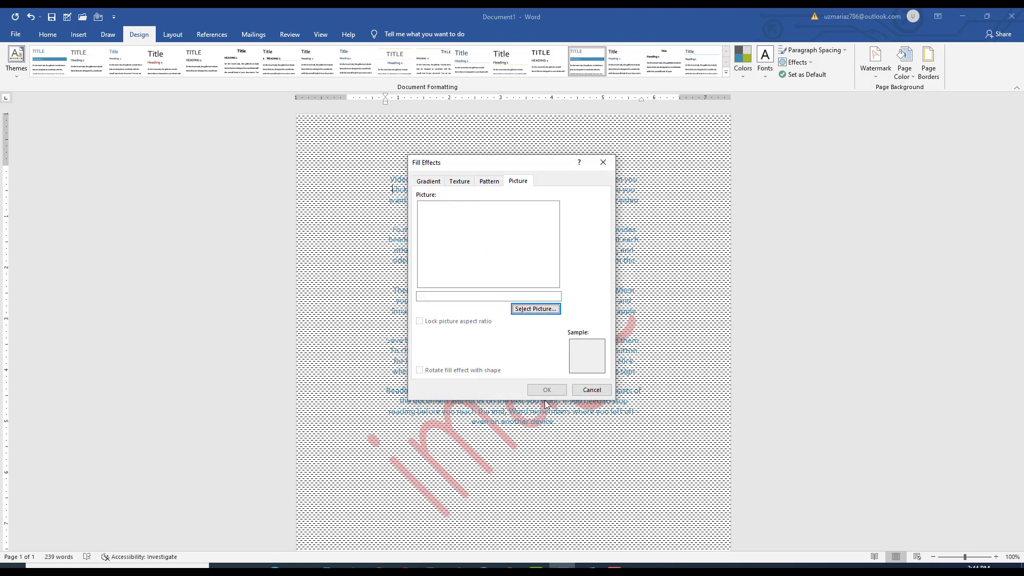
# Fill the page background with a two-color black-to-white gradient using the Horizontal shading style.
pyautogui.click(459, 182)
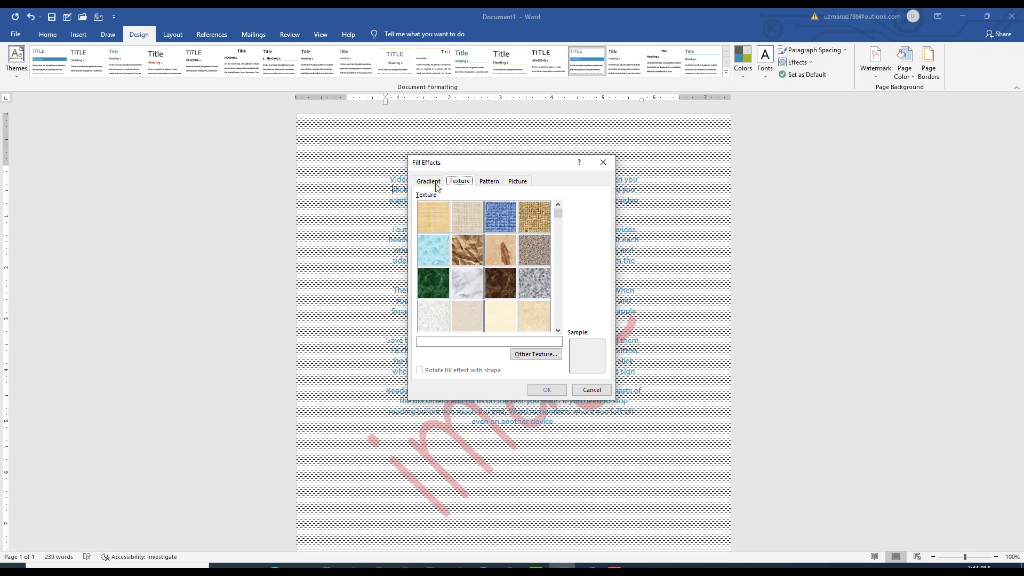
pyautogui.click(429, 182)
pyautogui.click(434, 306)
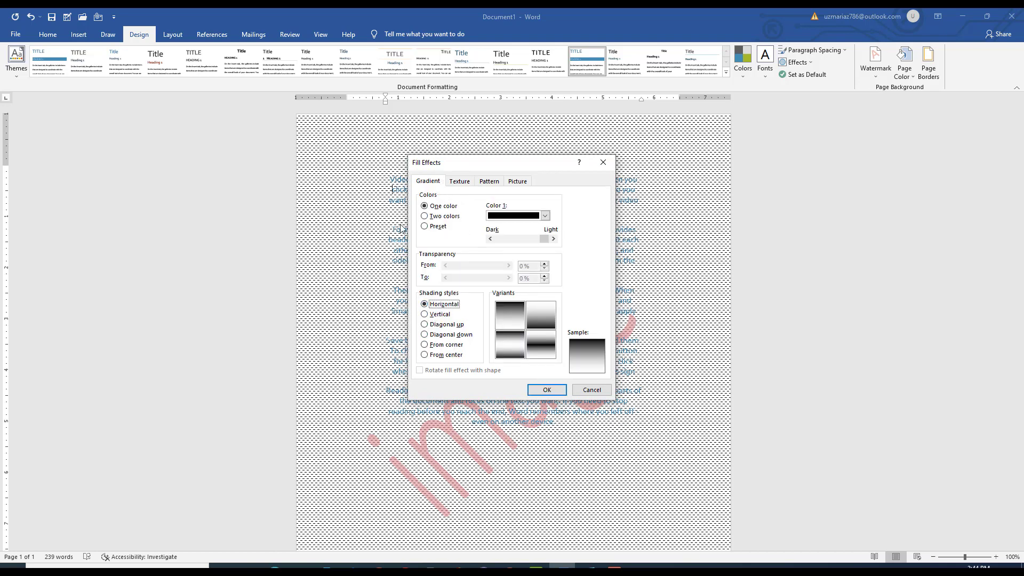
pyautogui.click(425, 216)
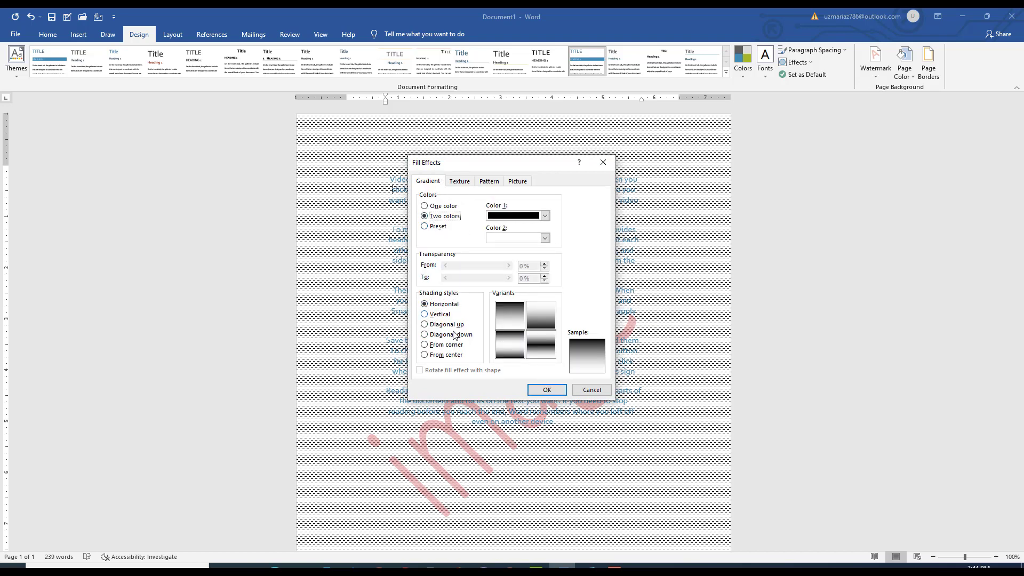
pyautogui.click(545, 389)
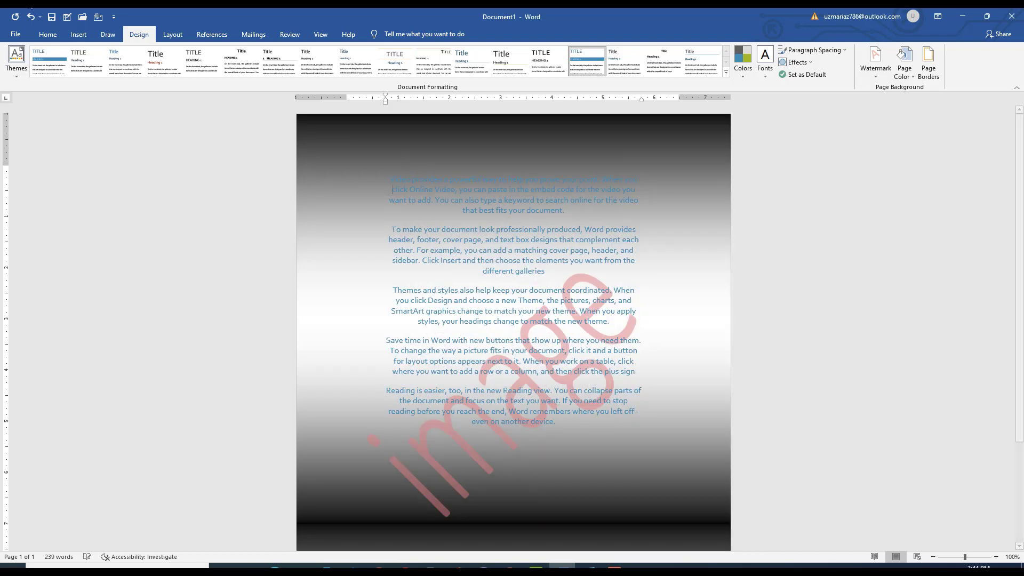
# Add a ½ pt finely dashed box border in automatic color around the first paragraph.
pyautogui.click(928, 67)
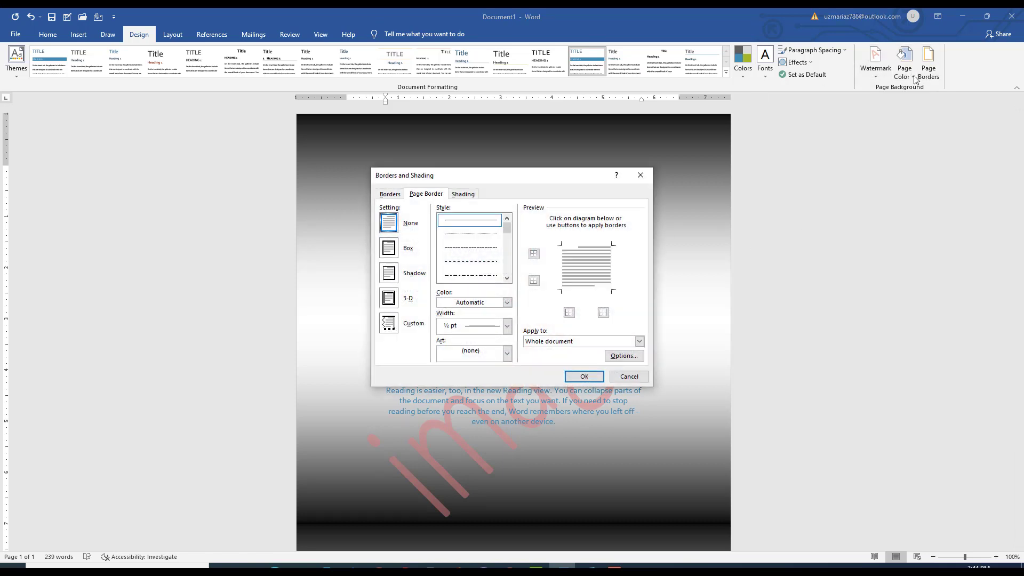
pyautogui.click(393, 195)
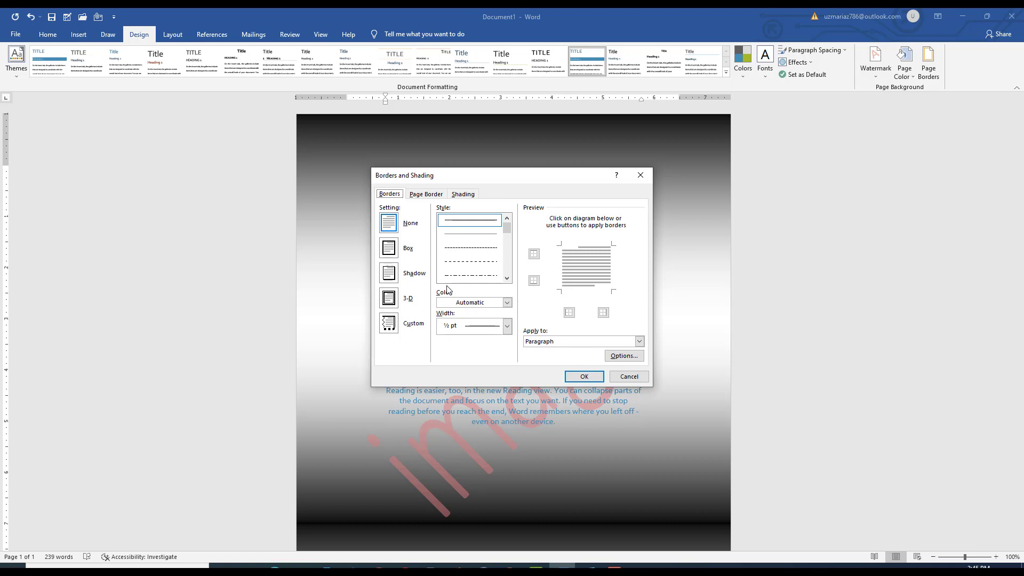
pyautogui.click(460, 248)
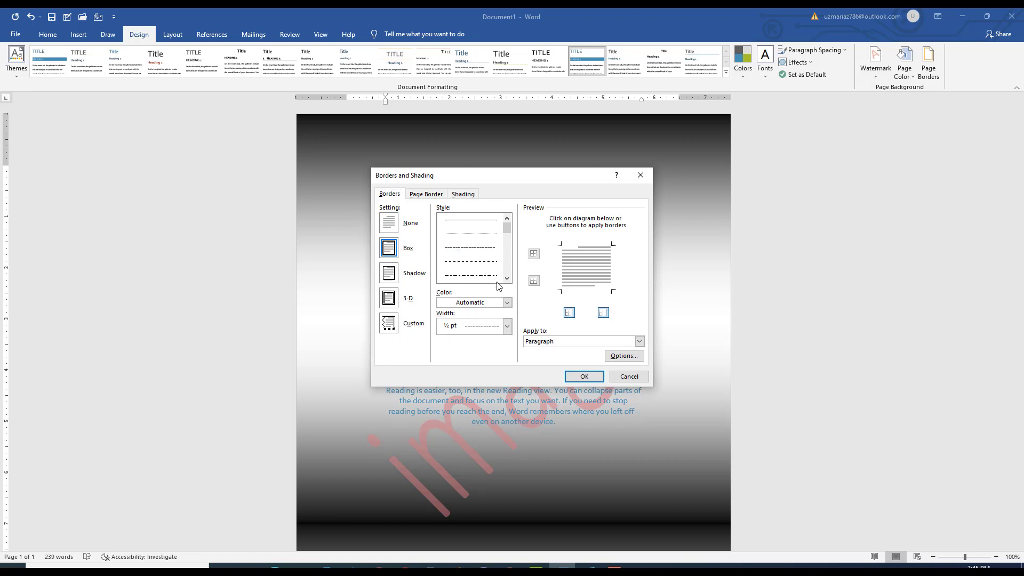
pyautogui.click(584, 376)
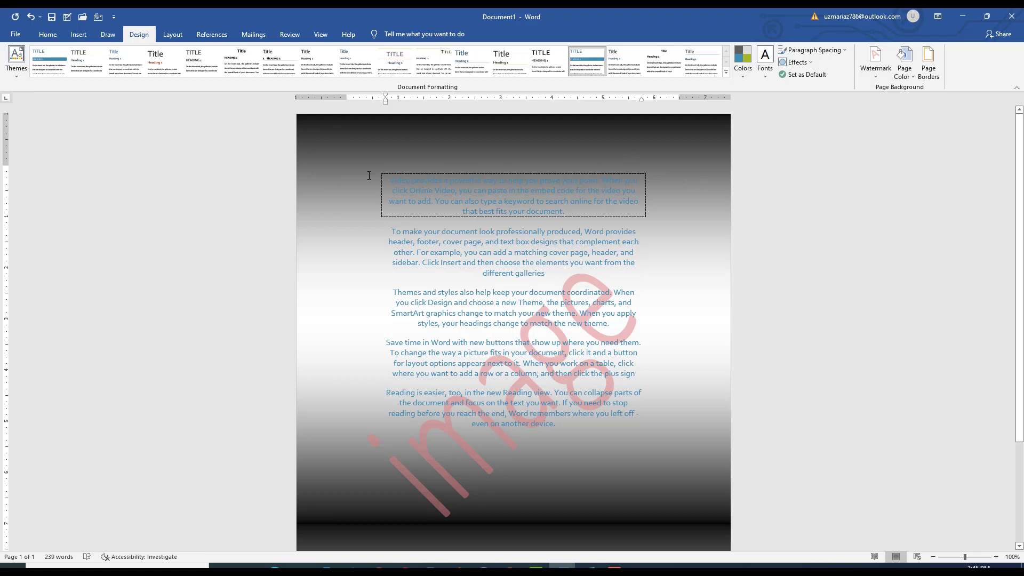
# Add a ½ pt finely dashed box page border to the whole document.
pyautogui.click(928, 64)
pyautogui.click(459, 248)
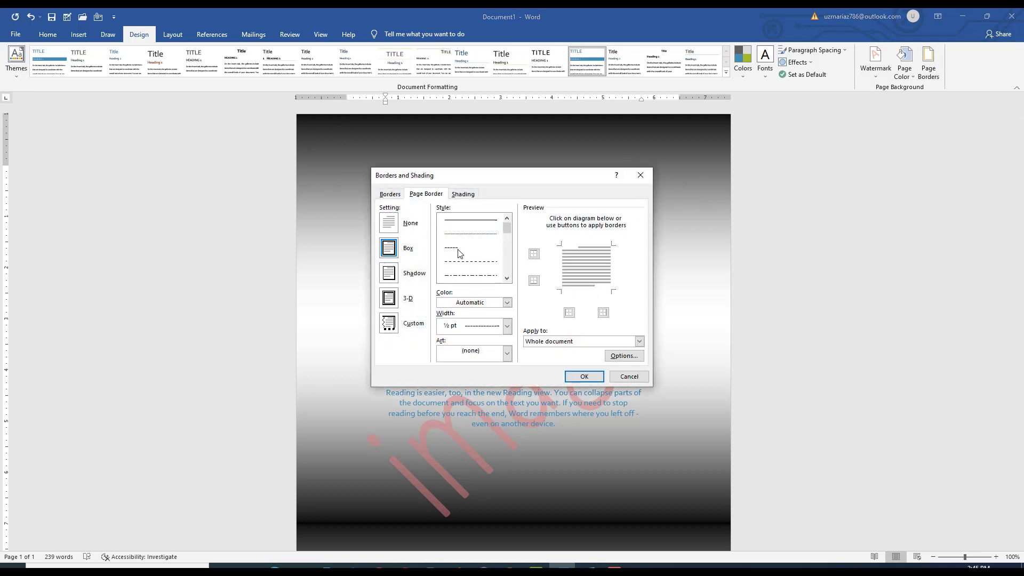
pyautogui.click(584, 376)
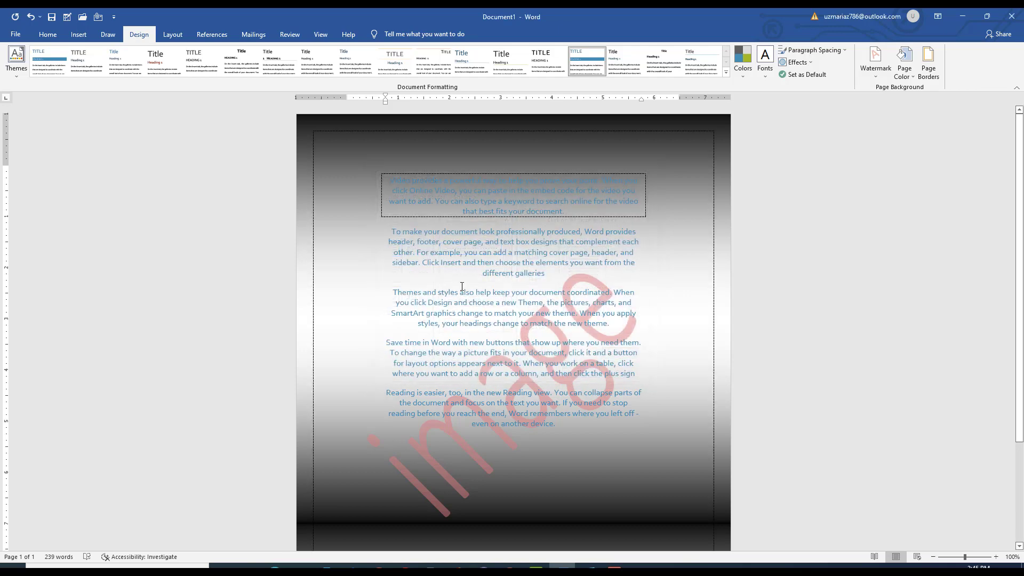
# Apply the red heart balloon art as the page border for the whole document.
pyautogui.click(928, 64)
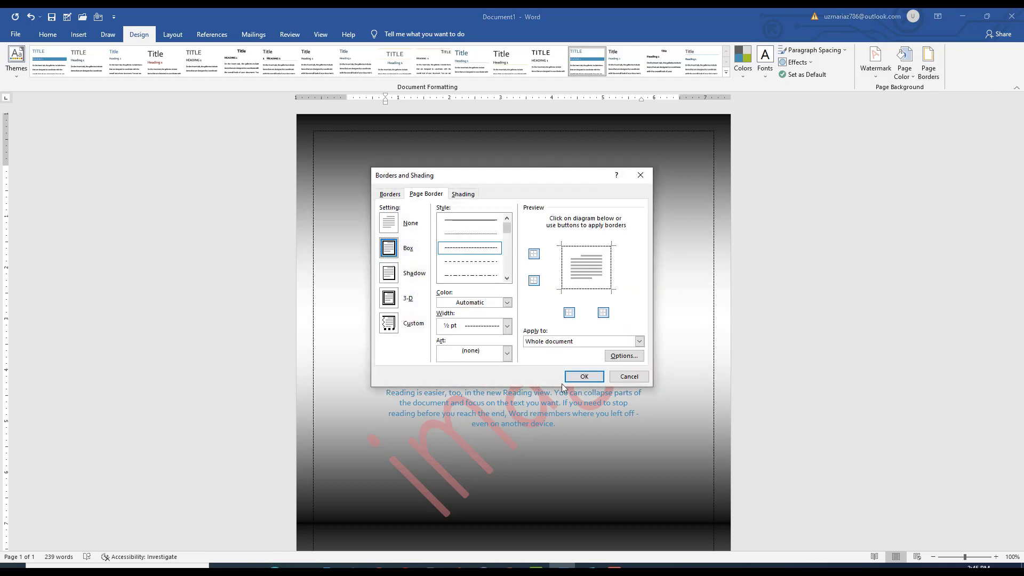
pyautogui.click(463, 348)
pyautogui.scroll(-3, 470, 397)
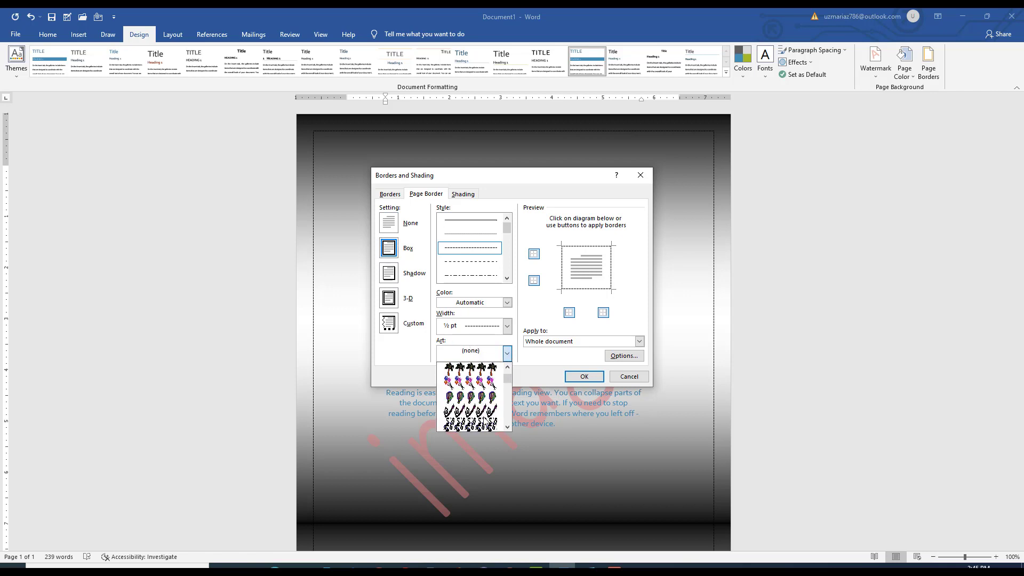
pyautogui.scroll(-5, 491, 421)
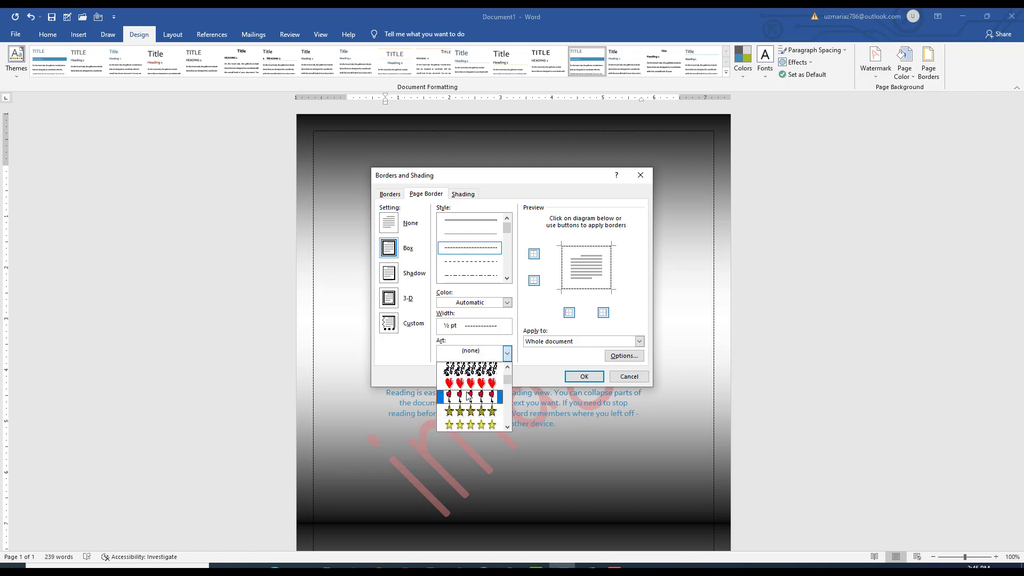
pyautogui.click(468, 396)
pyautogui.click(584, 376)
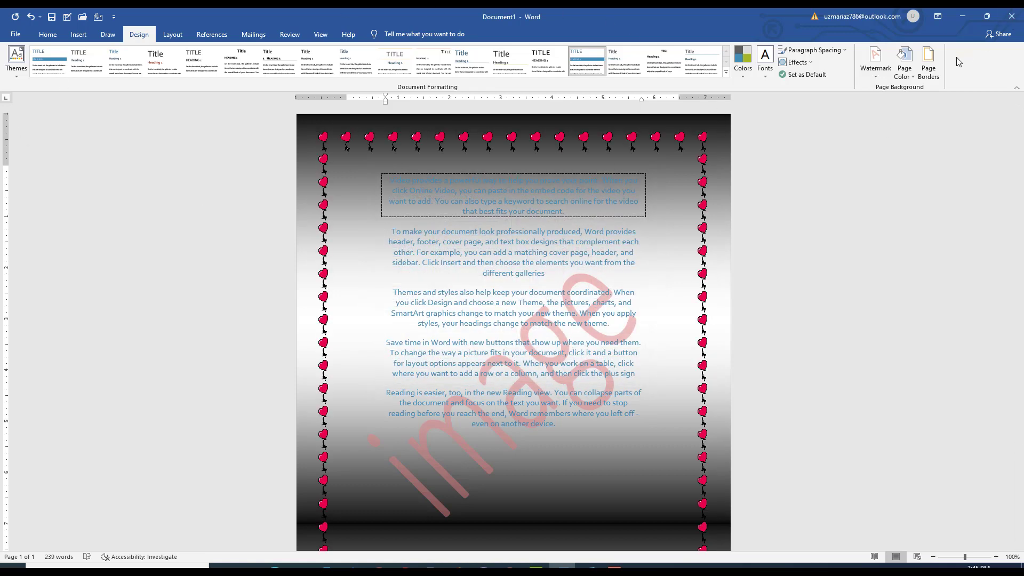
# Replace the page border art with the row of small red hearts at 12 pt width for the whole document.
pyautogui.click(928, 64)
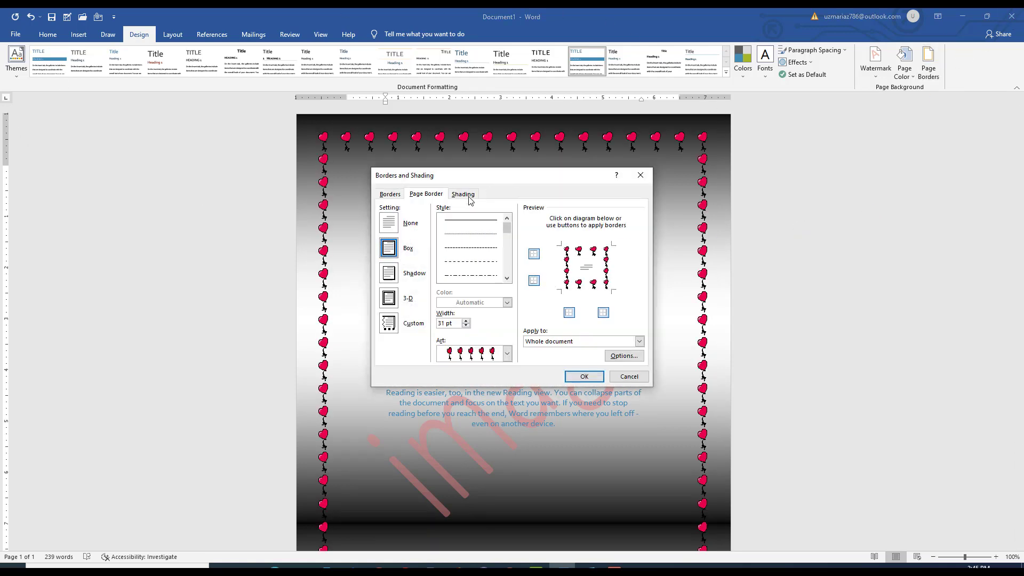
pyautogui.click(463, 195)
pyautogui.click(419, 196)
pyautogui.click(506, 353)
pyautogui.click(470, 411)
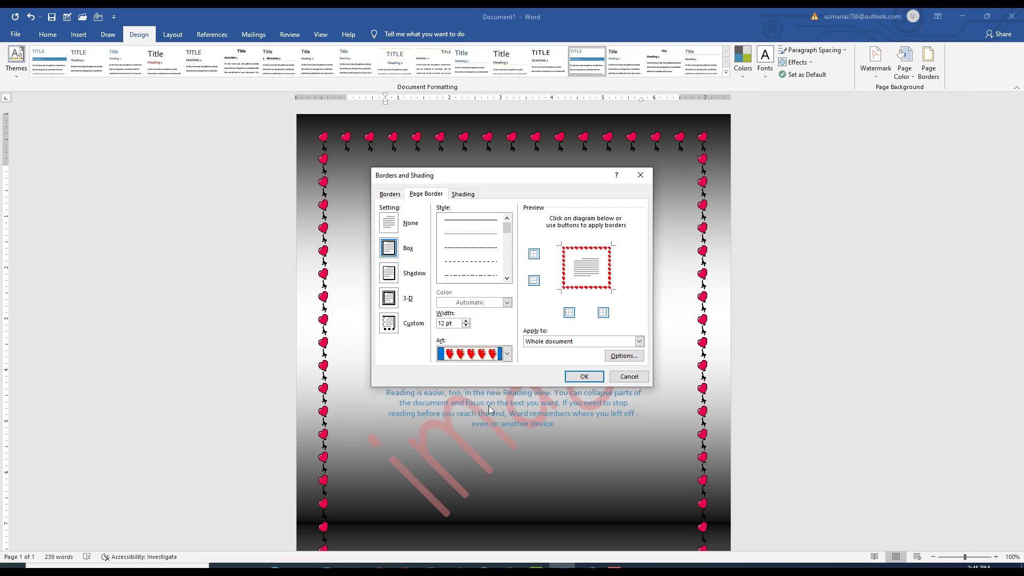
pyautogui.click(584, 376)
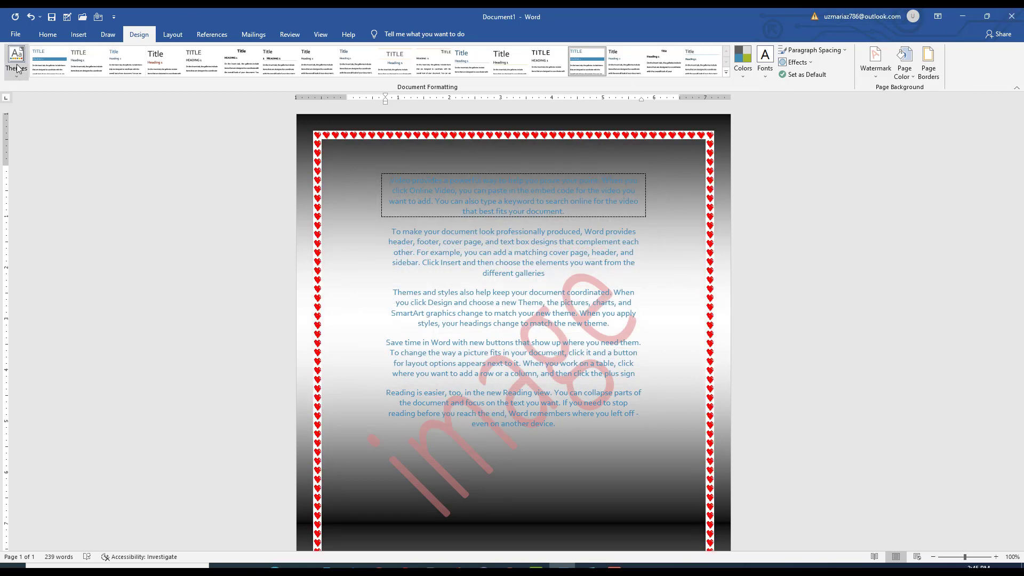
pyautogui.click(108, 34)
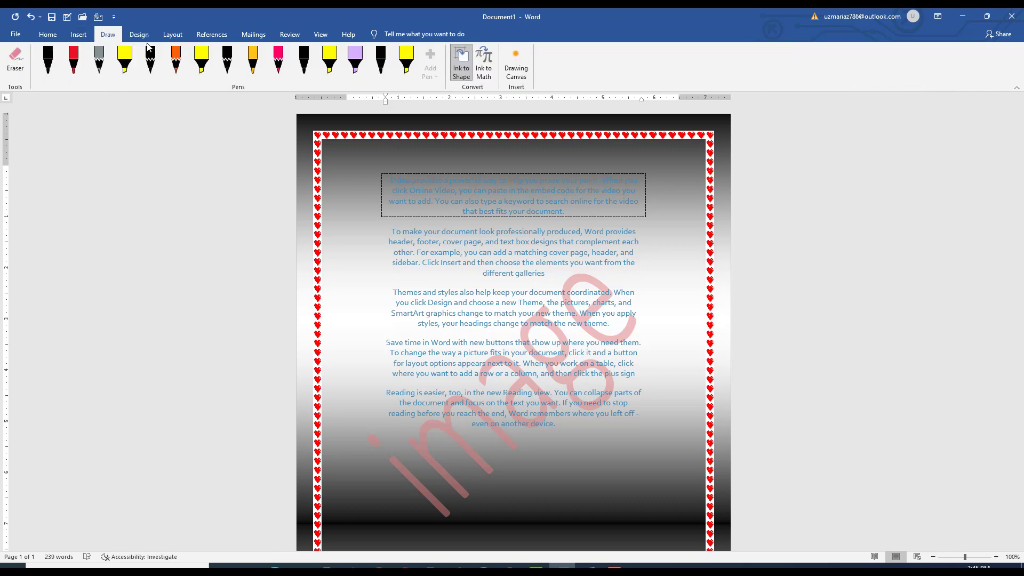
pyautogui.click(140, 35)
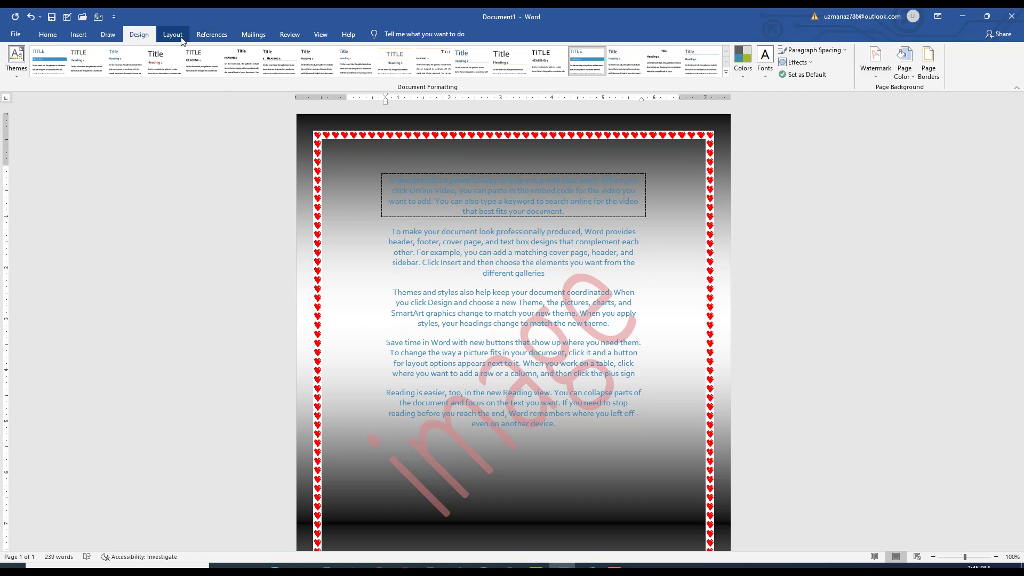
pyautogui.click(212, 34)
pyautogui.click(242, 35)
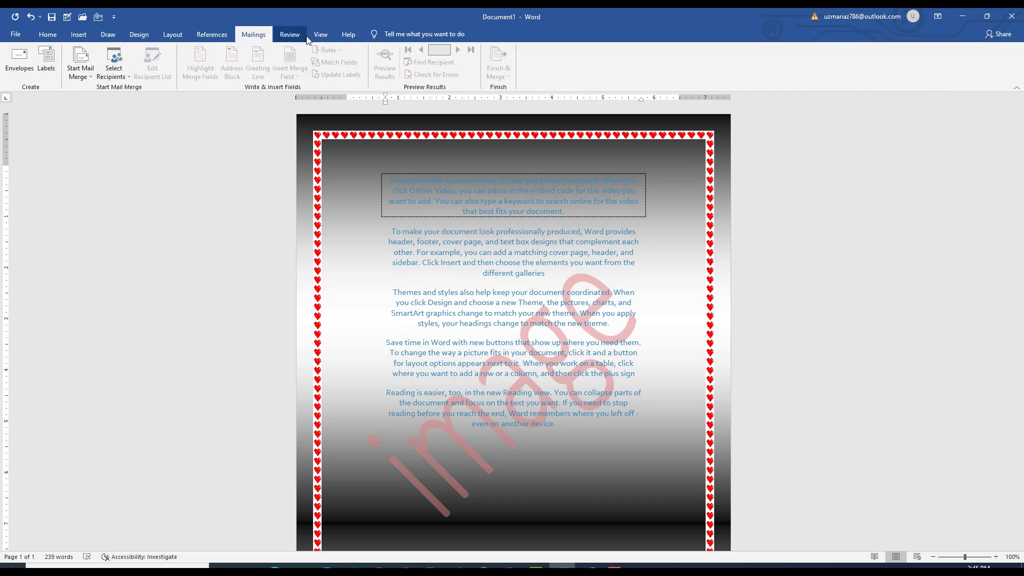
pyautogui.click(289, 34)
pyautogui.click(321, 34)
pyautogui.click(172, 35)
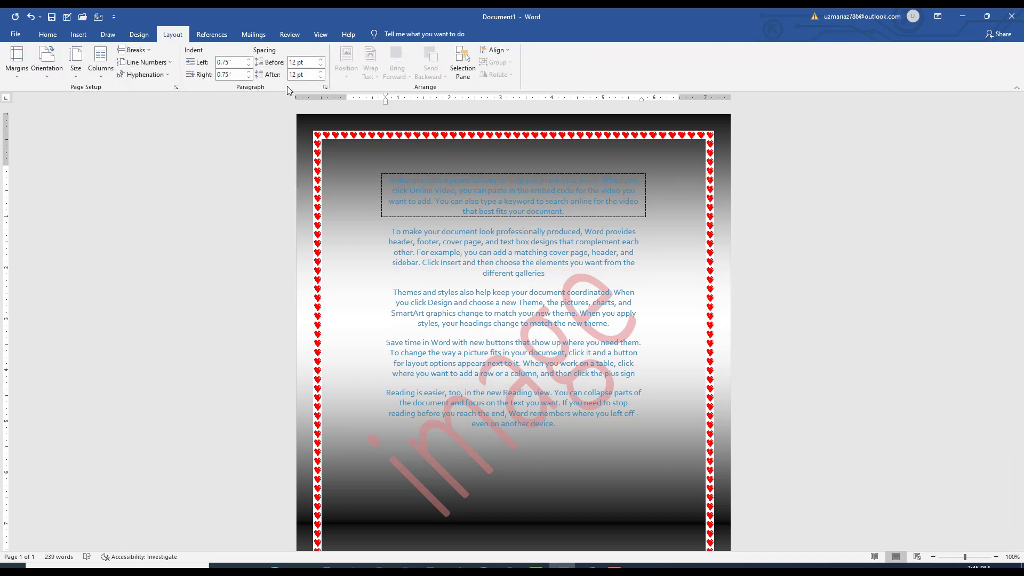
pyautogui.click(138, 34)
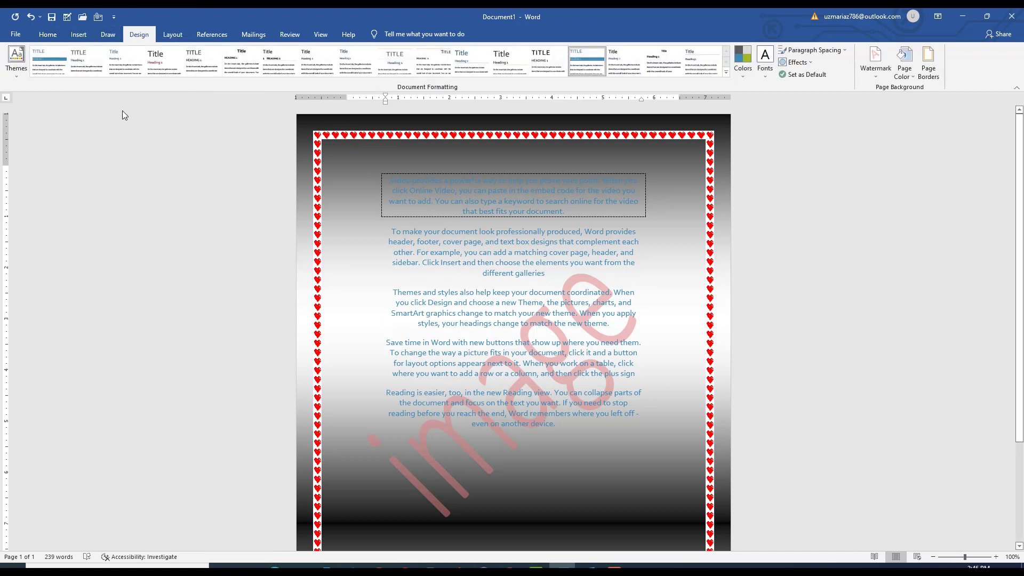
pyautogui.click(108, 36)
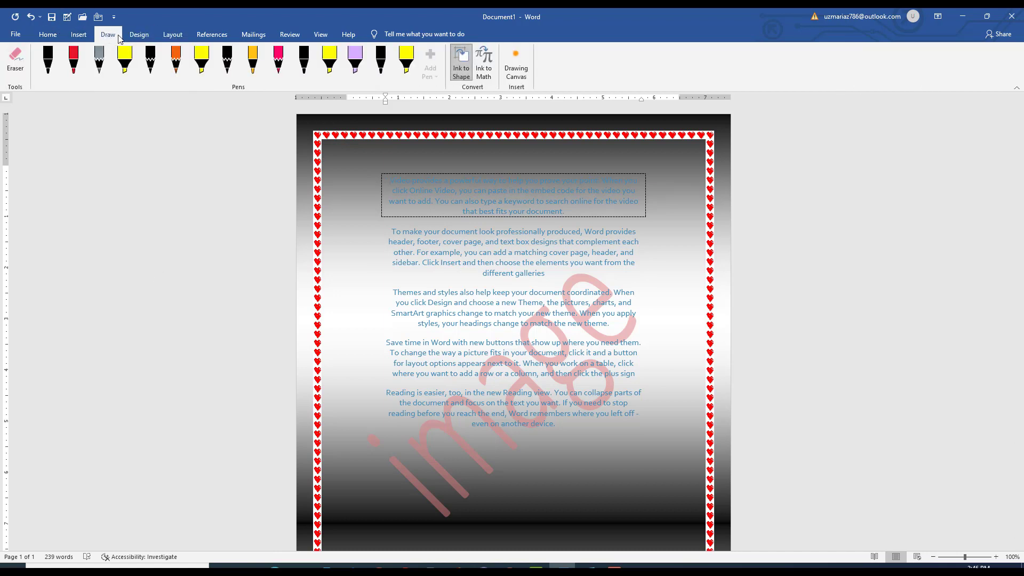